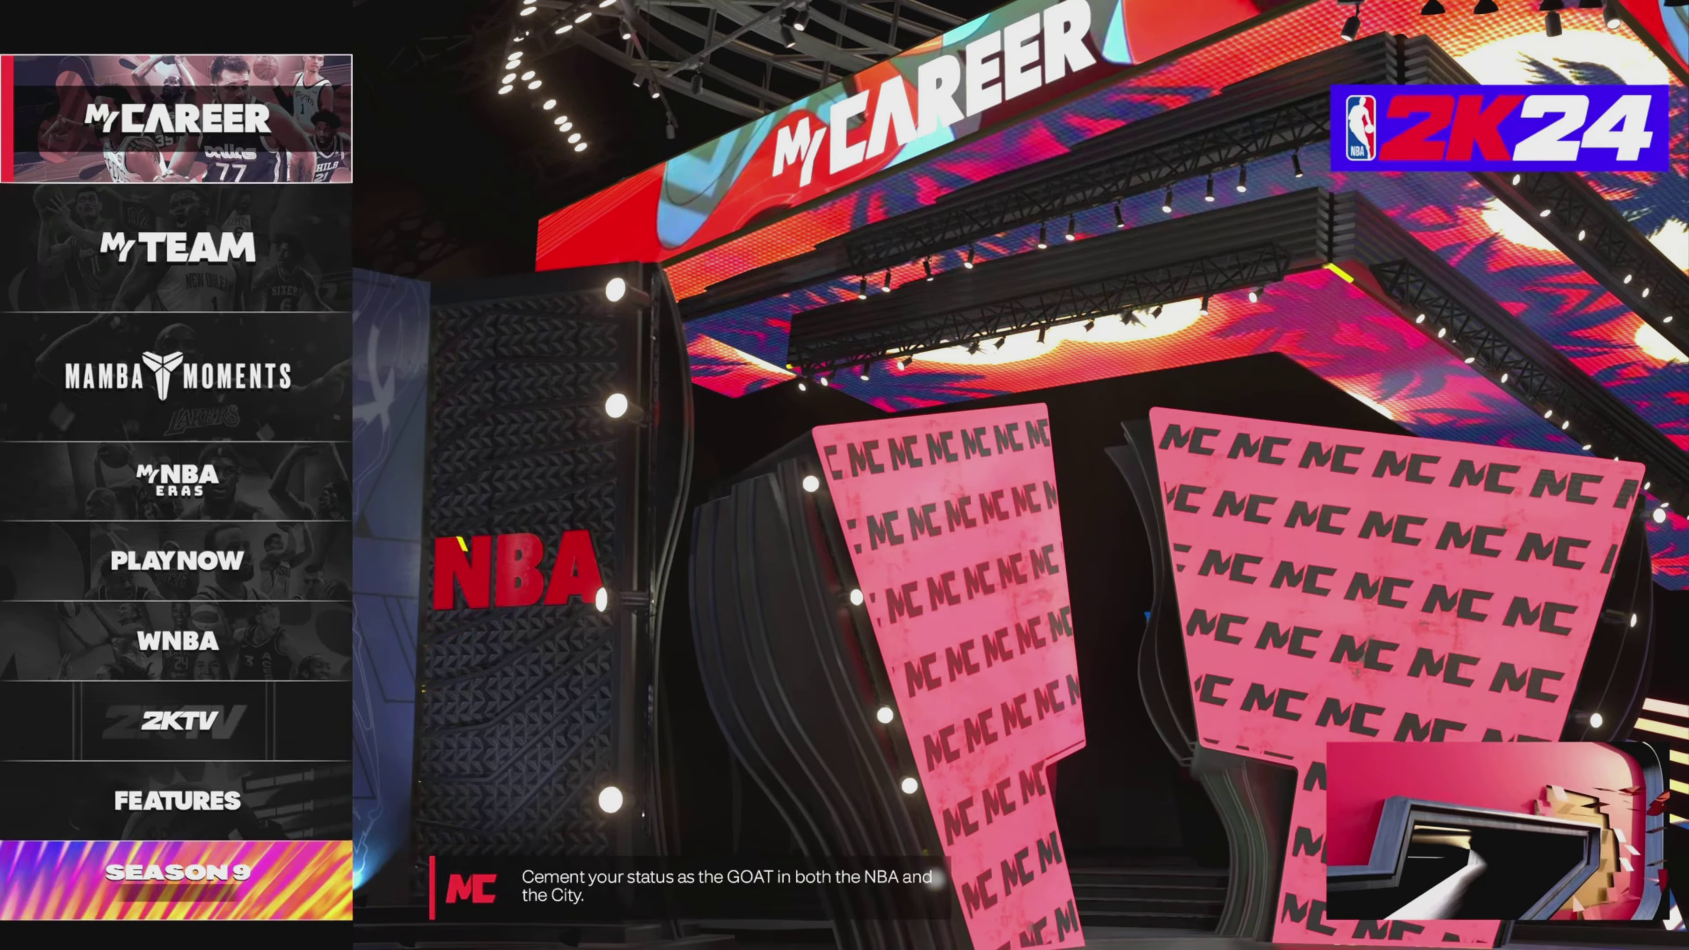
Move down the main menu modes and open the Features screen
{"action": "key", "text": "Down"}
{"action": "key", "text": "Down"}
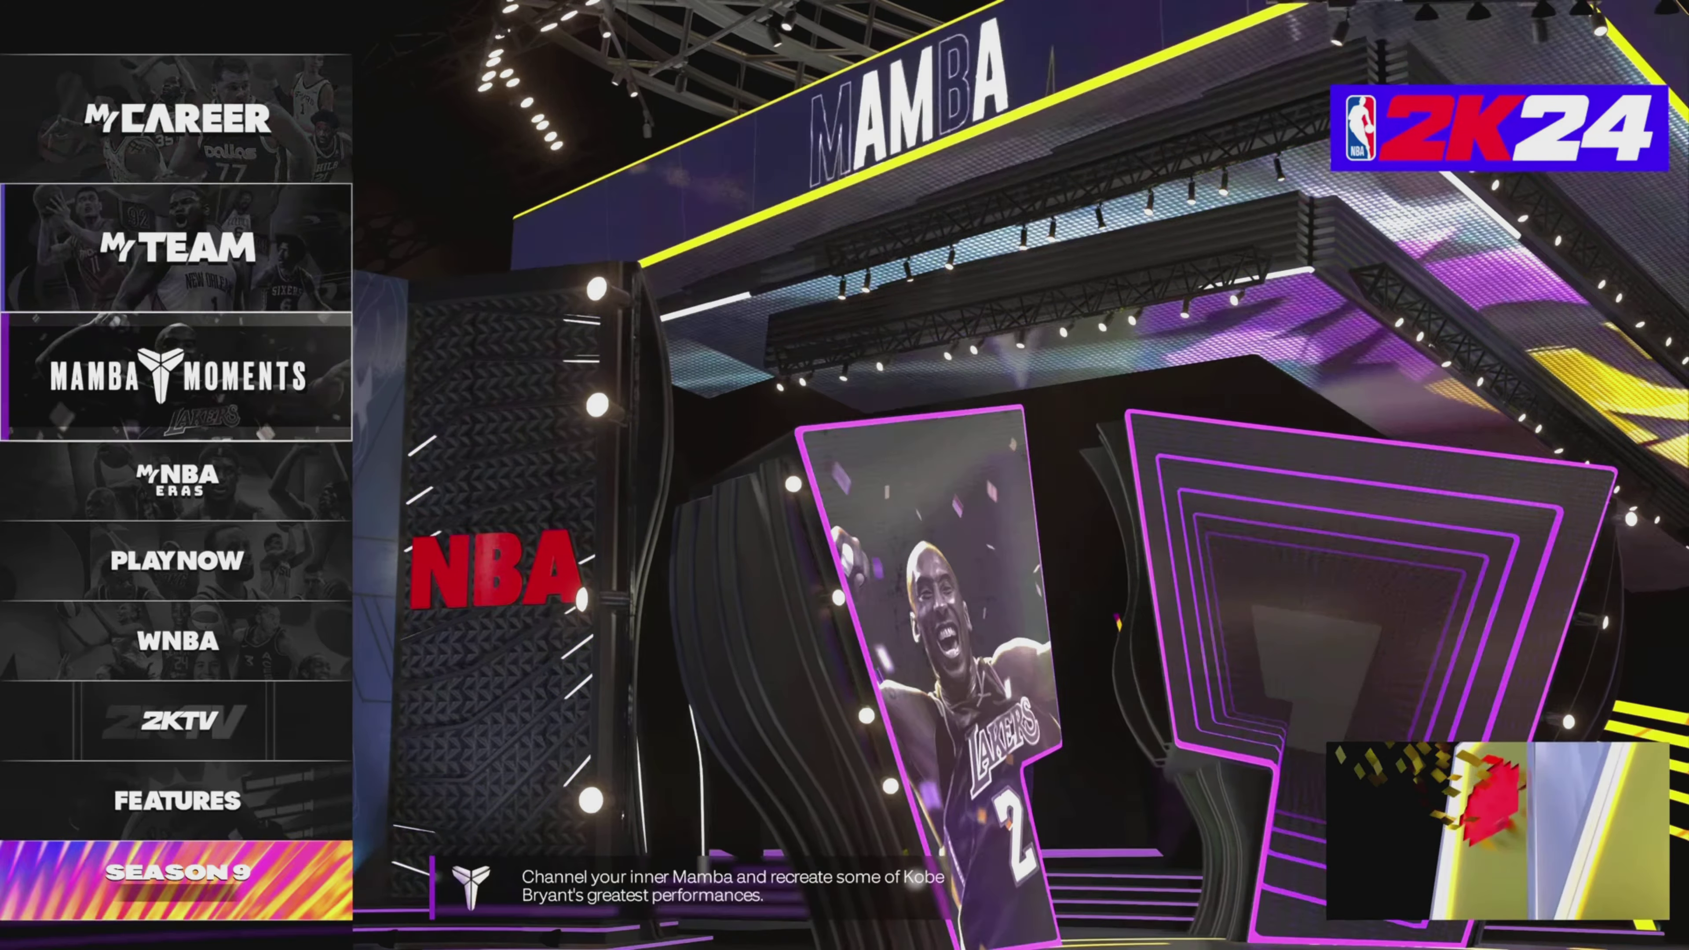
{"action": "key", "text": "Down"}
{"action": "key", "text": "Down"}
{"action": "key", "text": "Down"}
{"action": "key", "text": "Down"}
{"action": "key", "text": "Down"}
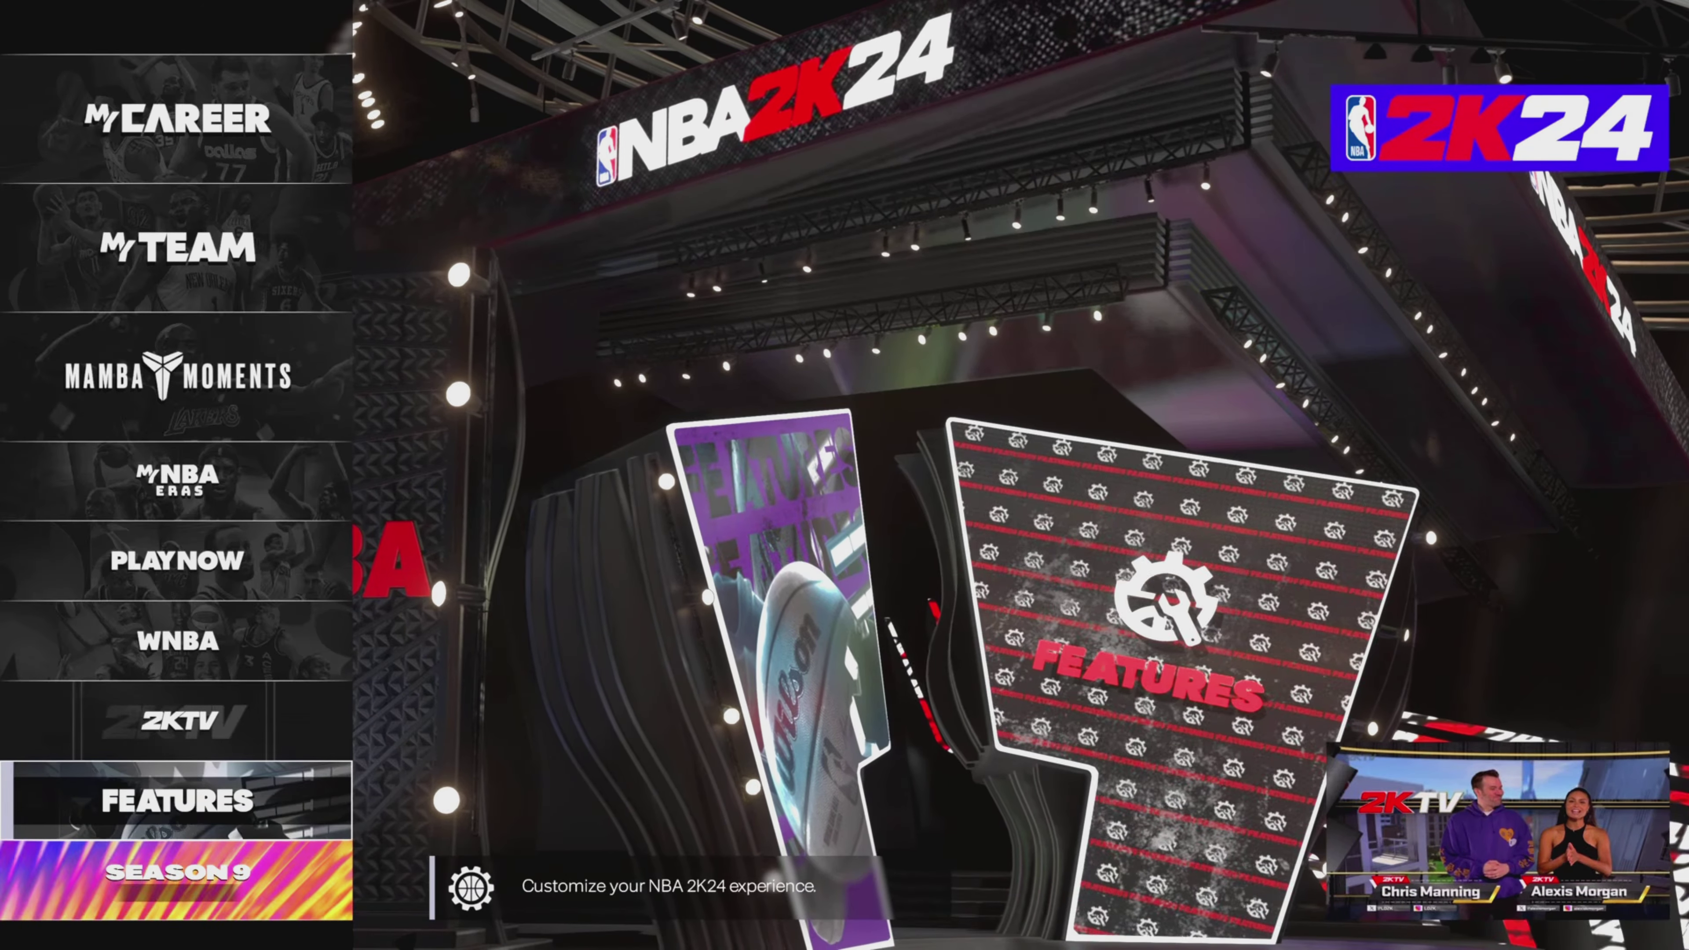
{"action": "key", "text": "Up"}
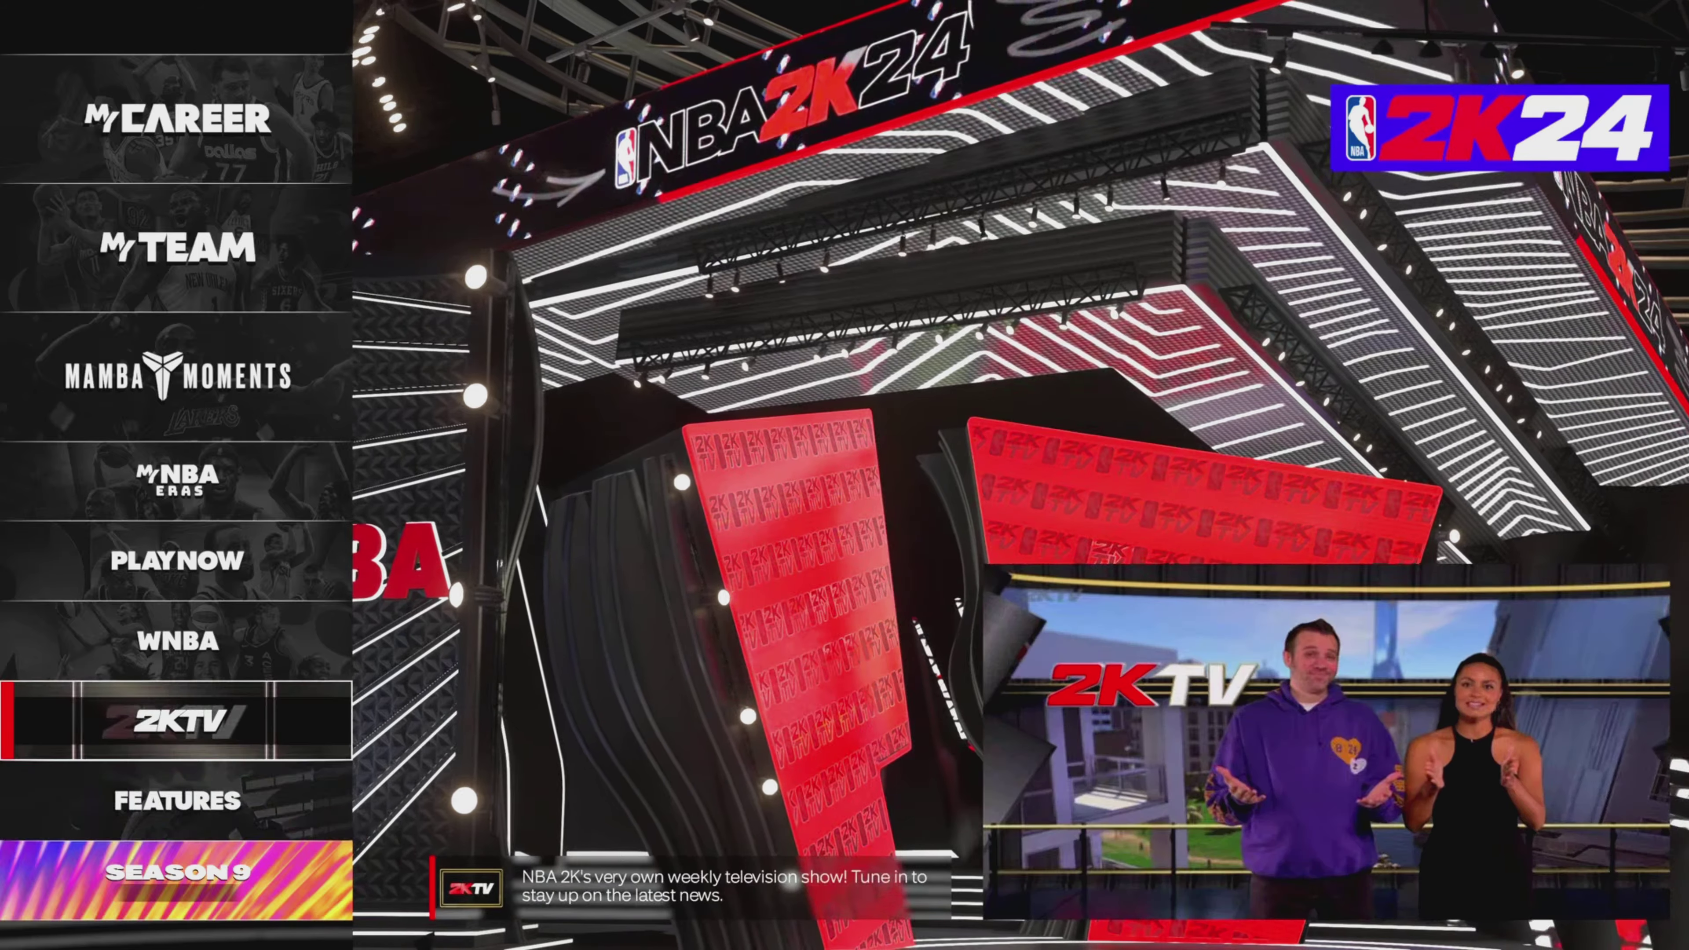
{"action": "key", "text": "Down"}
{"action": "key", "text": "Return"}
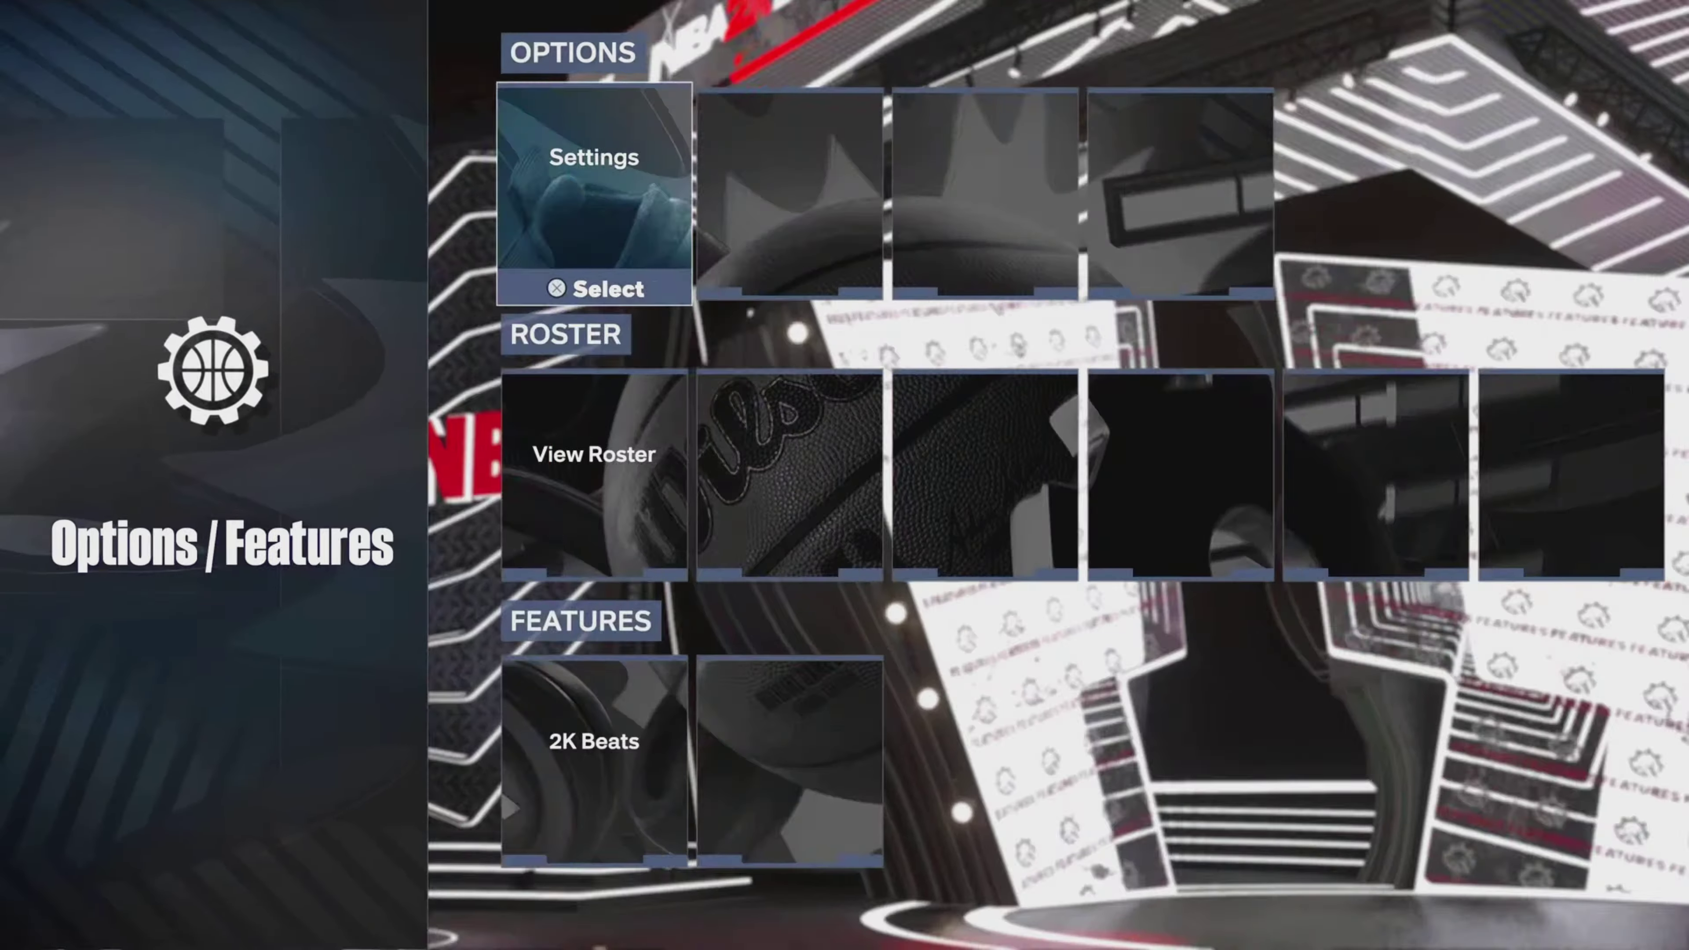
Create a roster on NBA - Modern (Current) as a User-Created Roster and start a 2K Share search
{"action": "key", "text": "Down"}
{"action": "key", "text": "Right"}
{"action": "key", "text": "Return"}
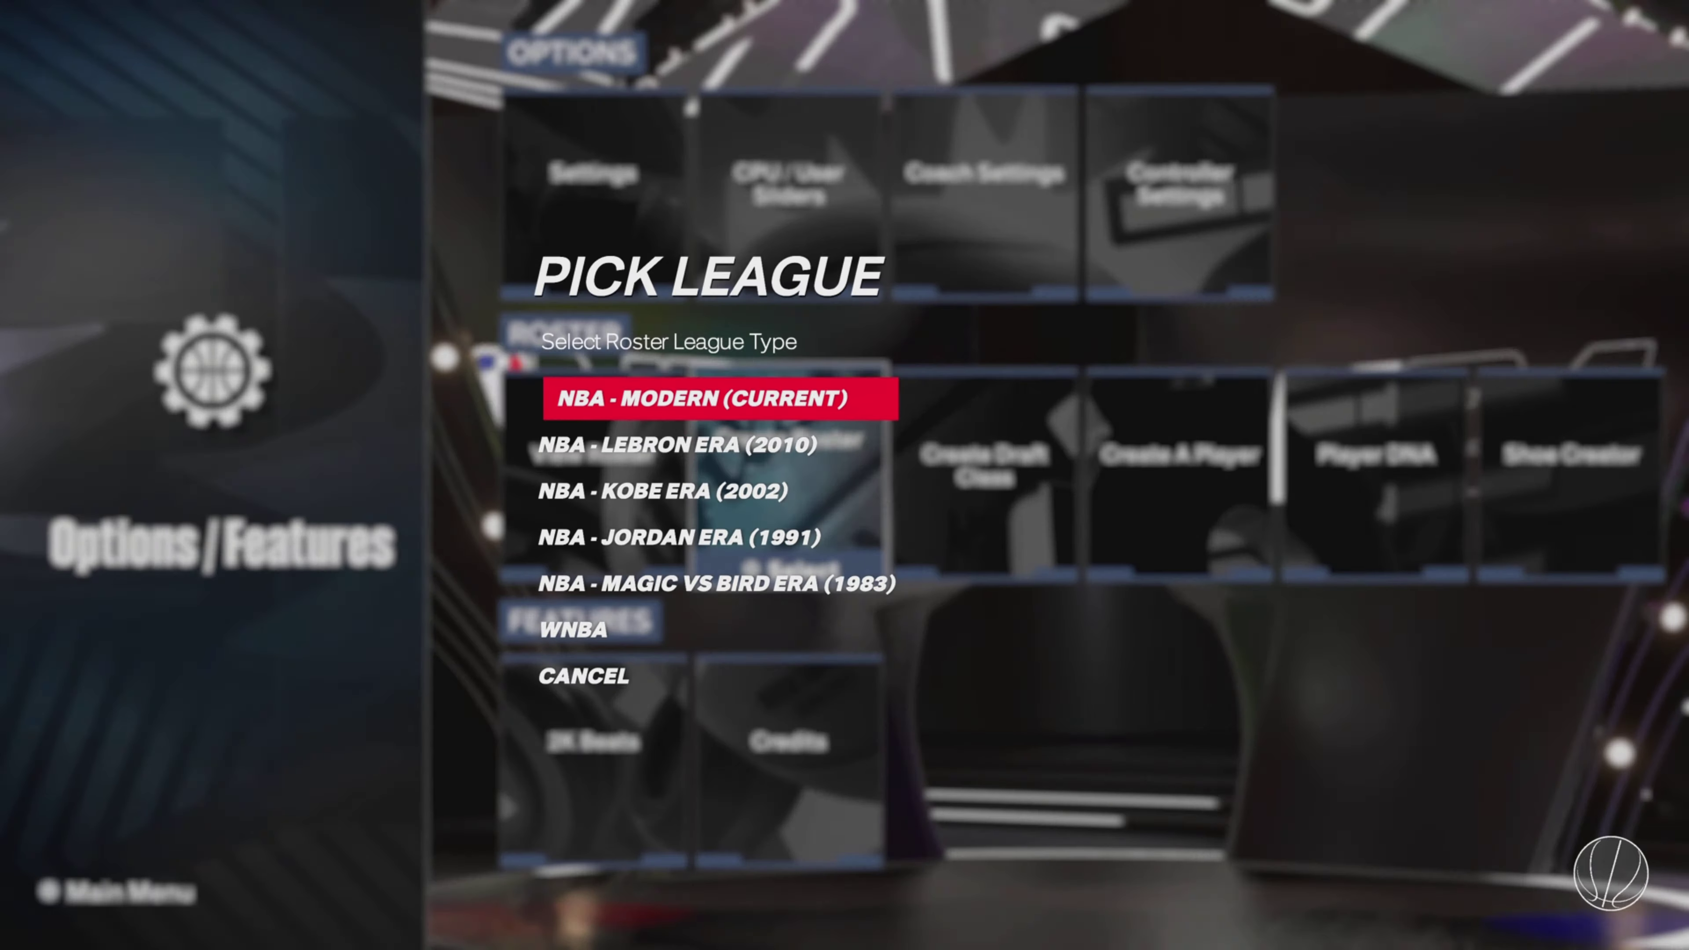
{"action": "key", "text": "Return"}
{"action": "key", "text": "Right"}
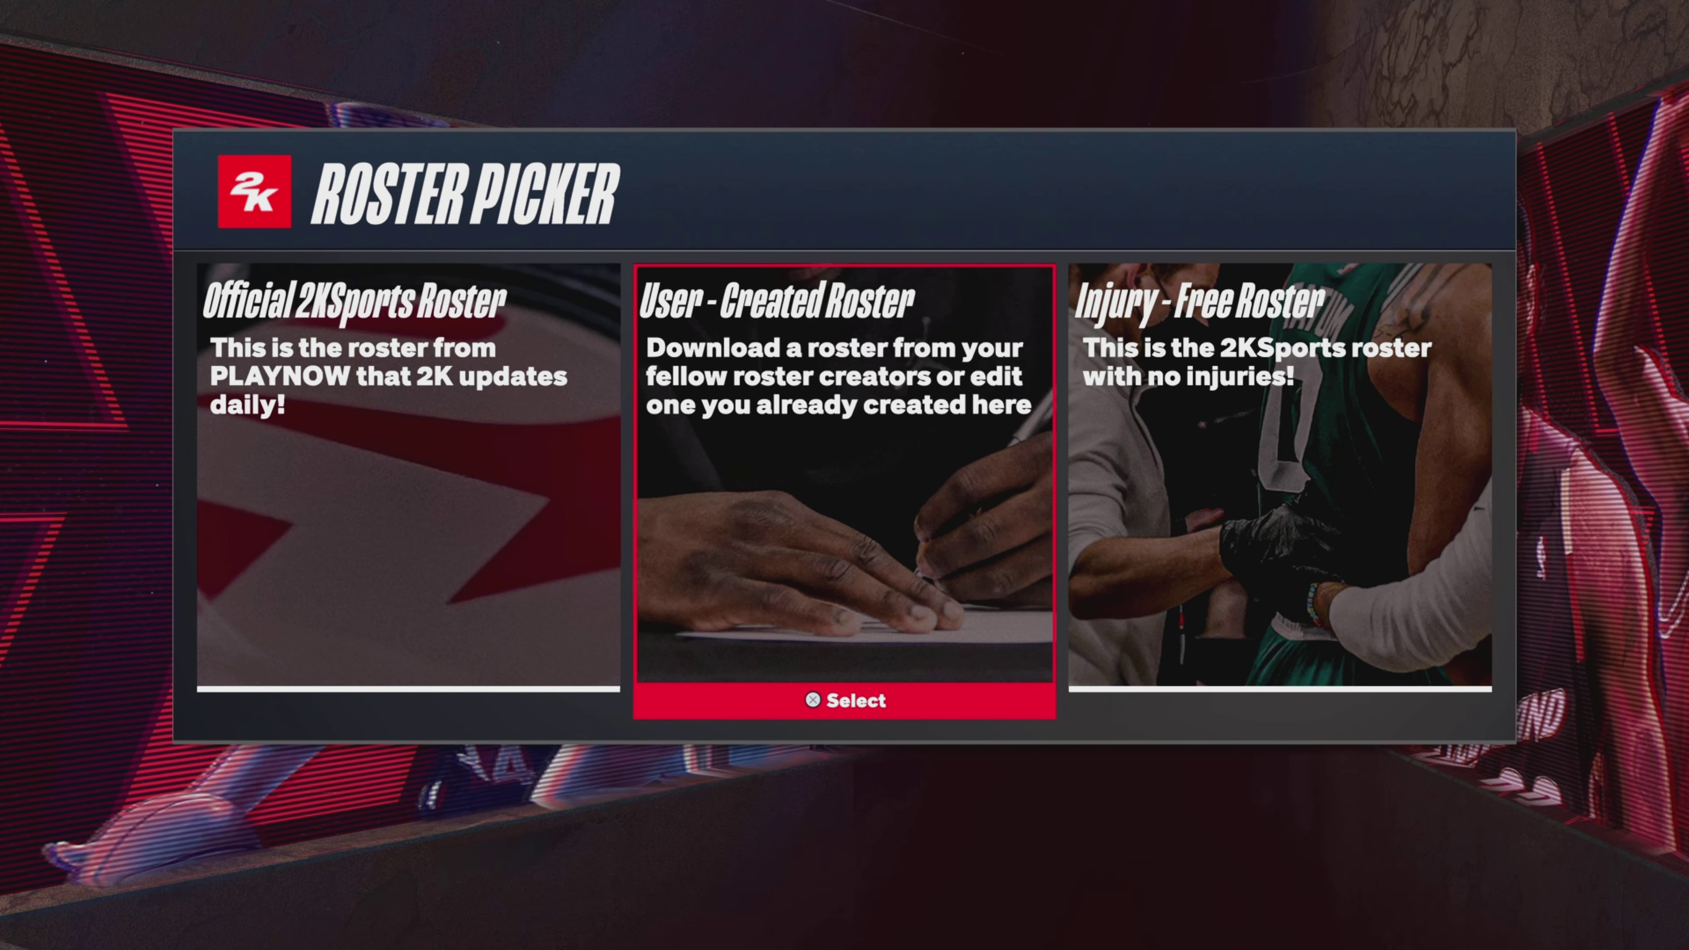
{"action": "key", "text": "Return"}
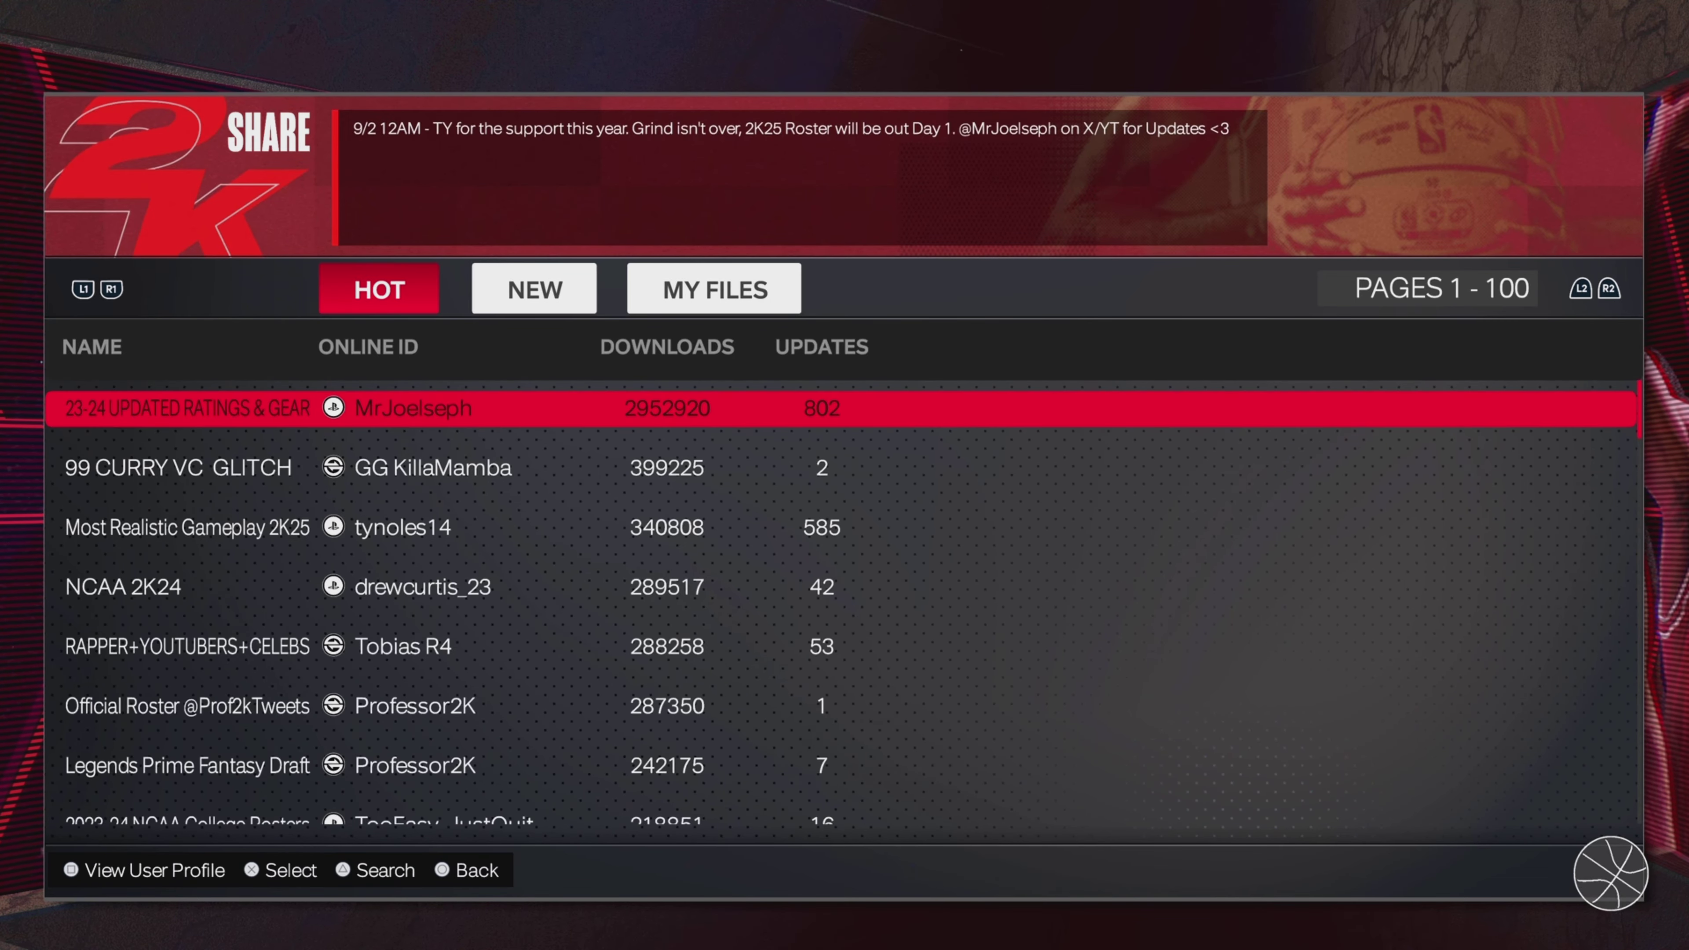
{"action": "key", "text": "y"}
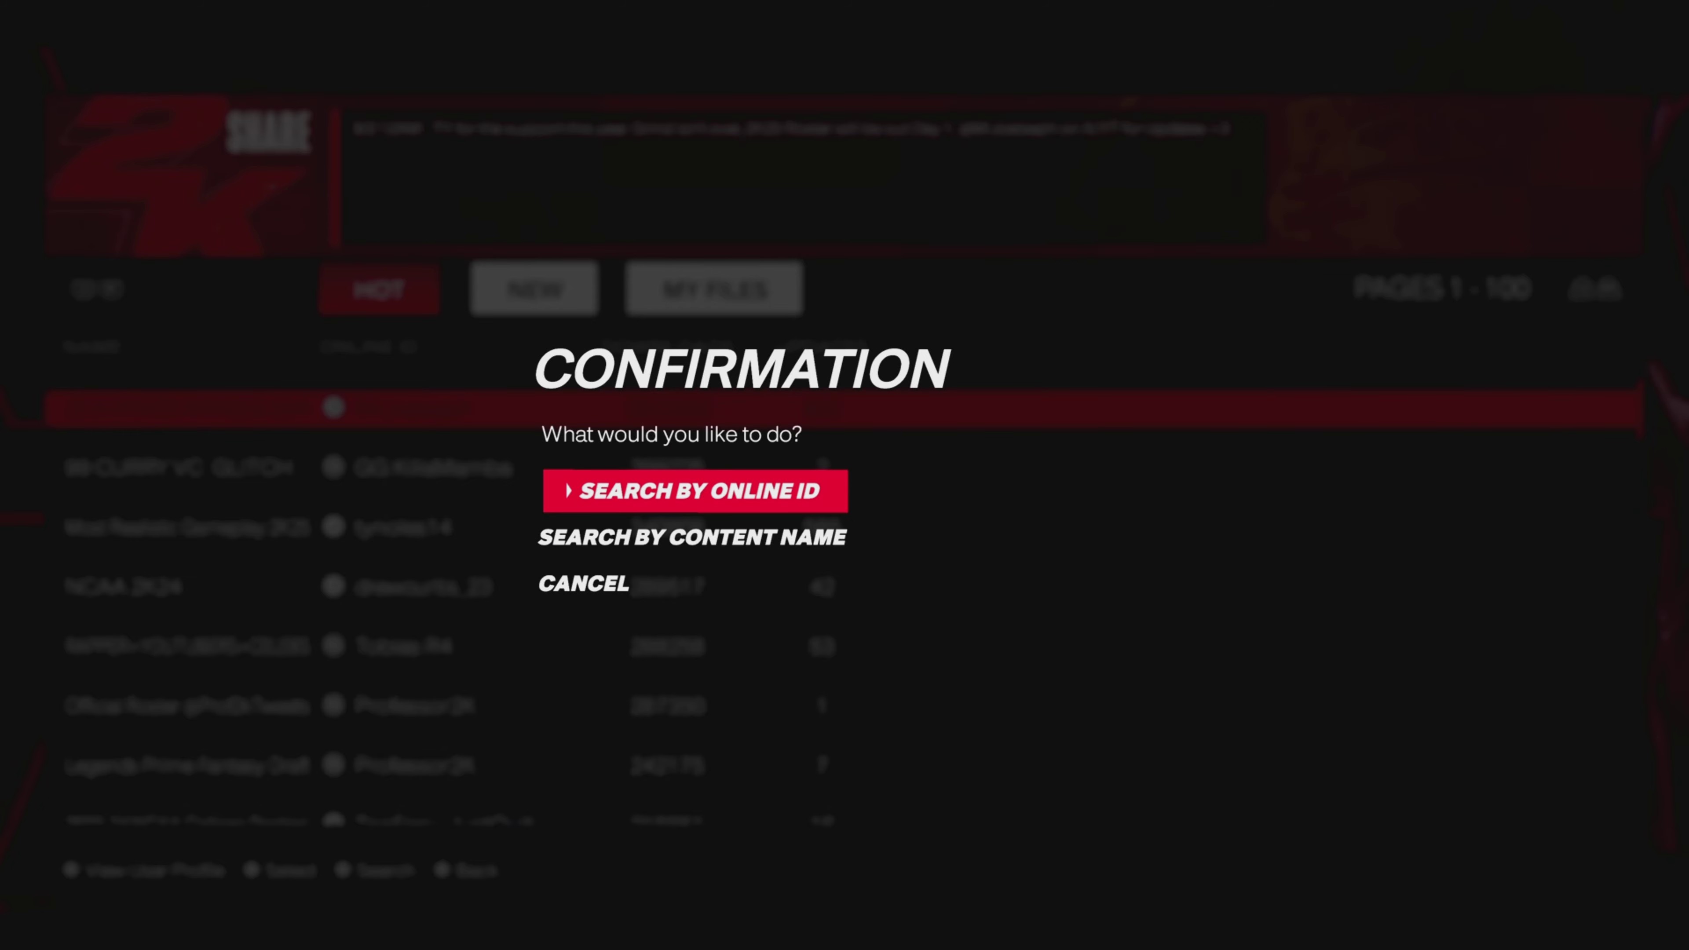
Choose Search by Online ID, enter the roster creator's ID and submit the search
{"action": "key", "text": "Down"}
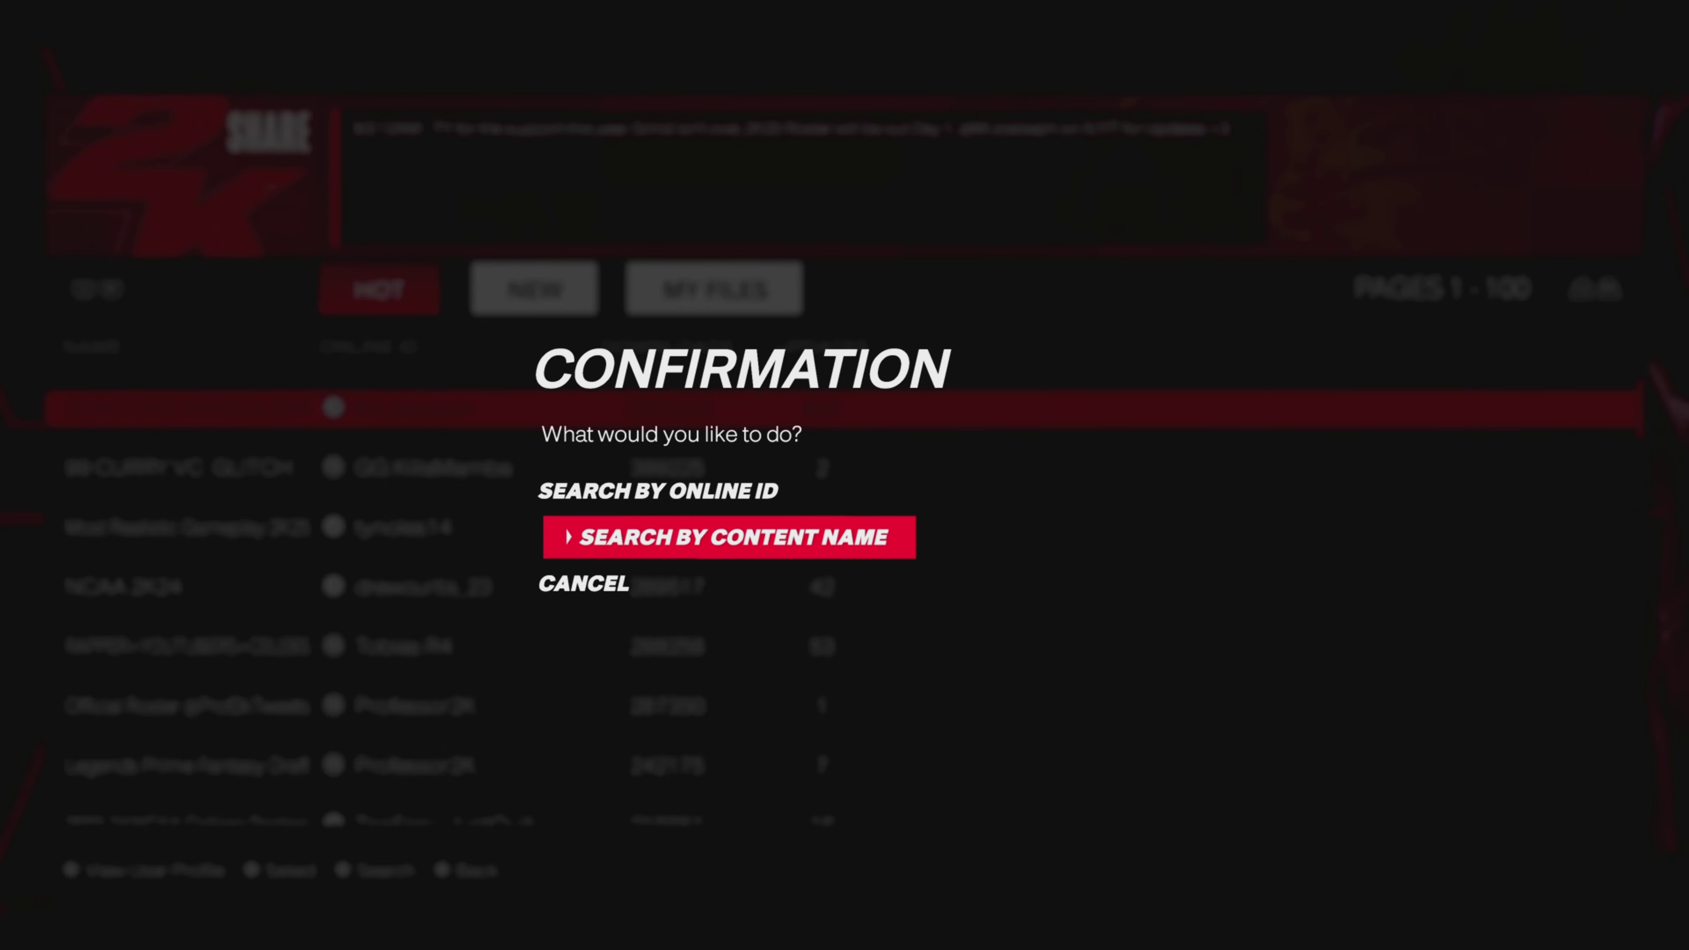
{"action": "key", "text": "Up"}
{"action": "key", "text": "Return"}
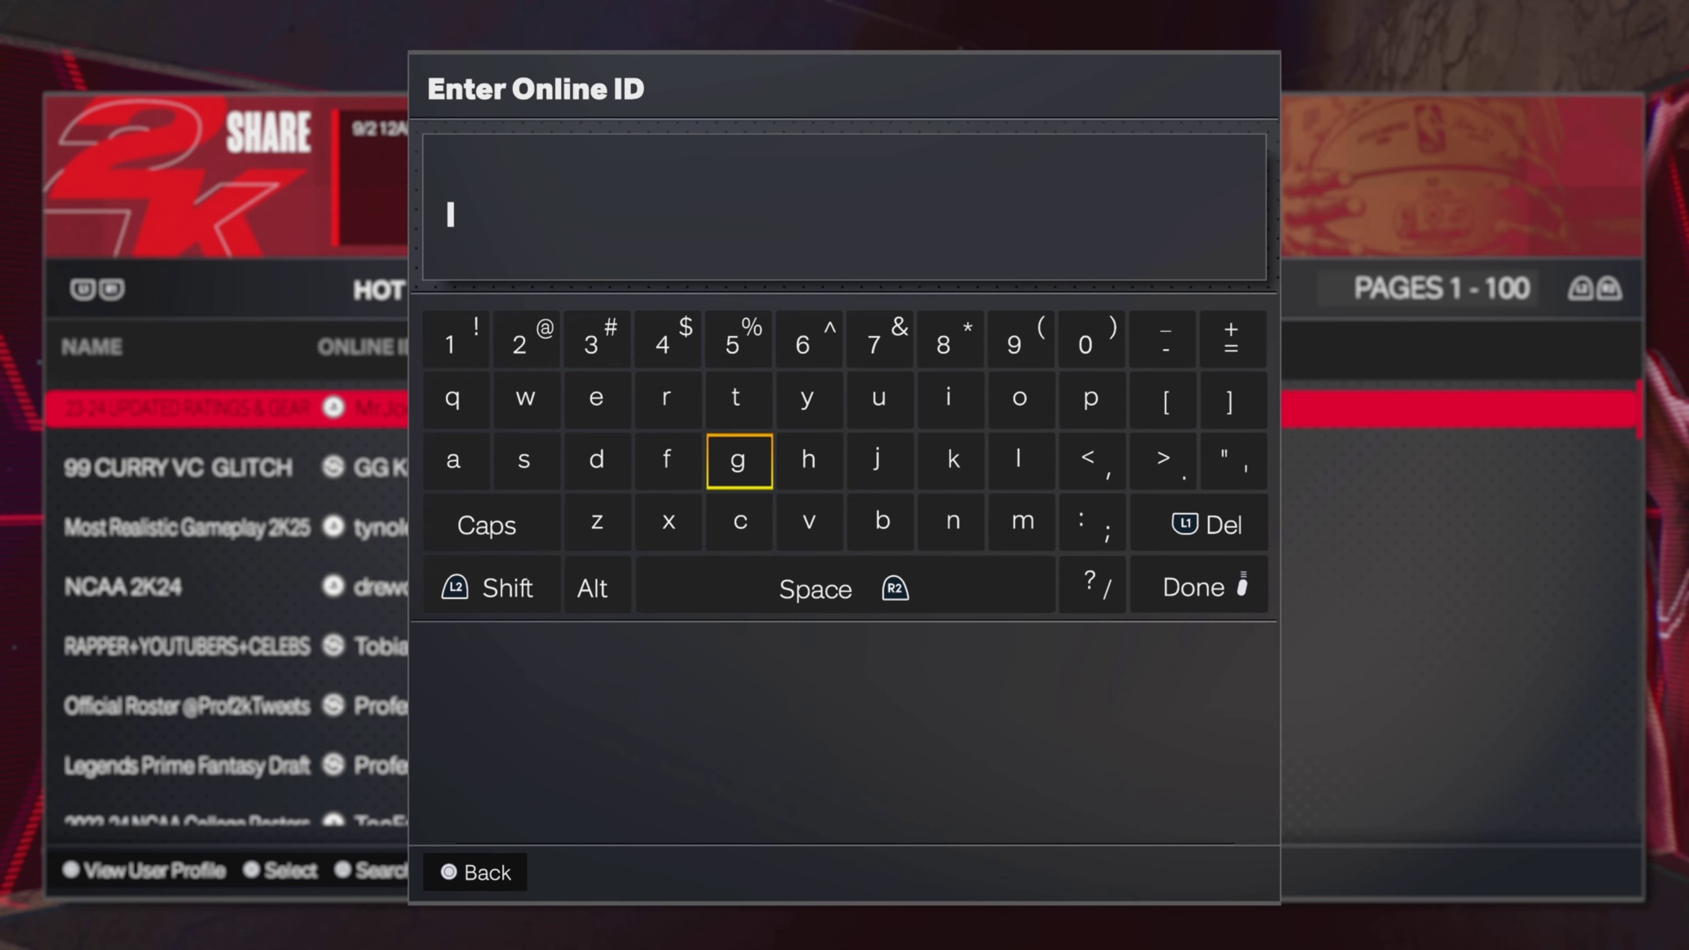
{"action": "type", "text": "g"}
{"action": "key", "text": "Up"}
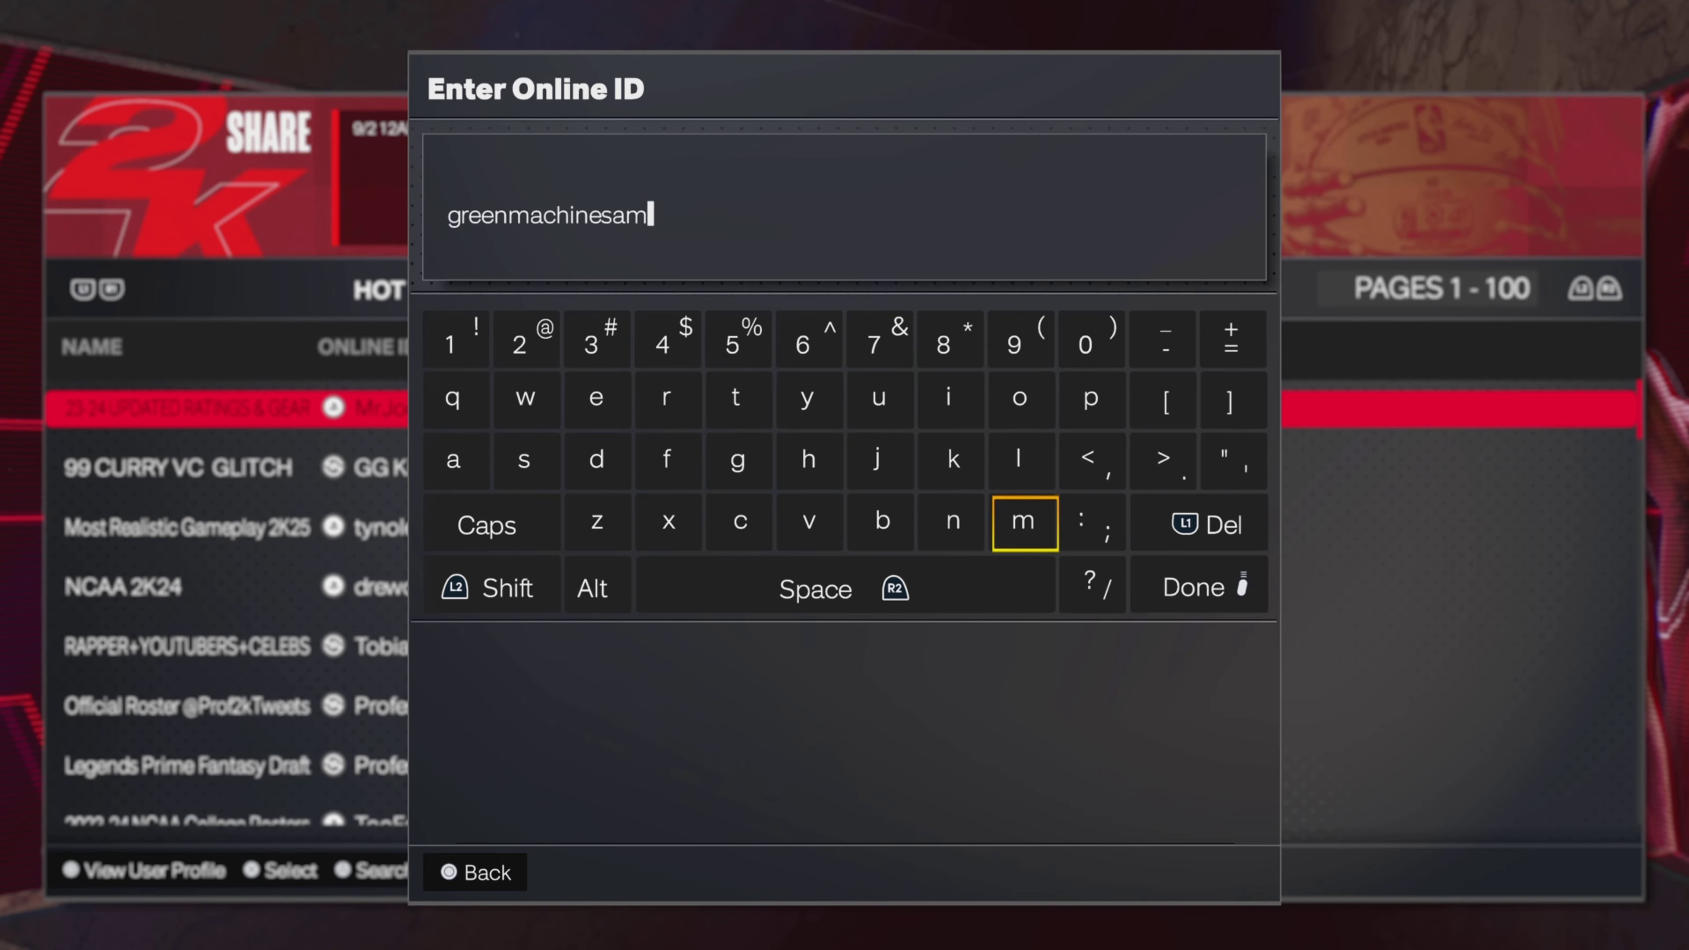
{"action": "key", "text": "Return"}
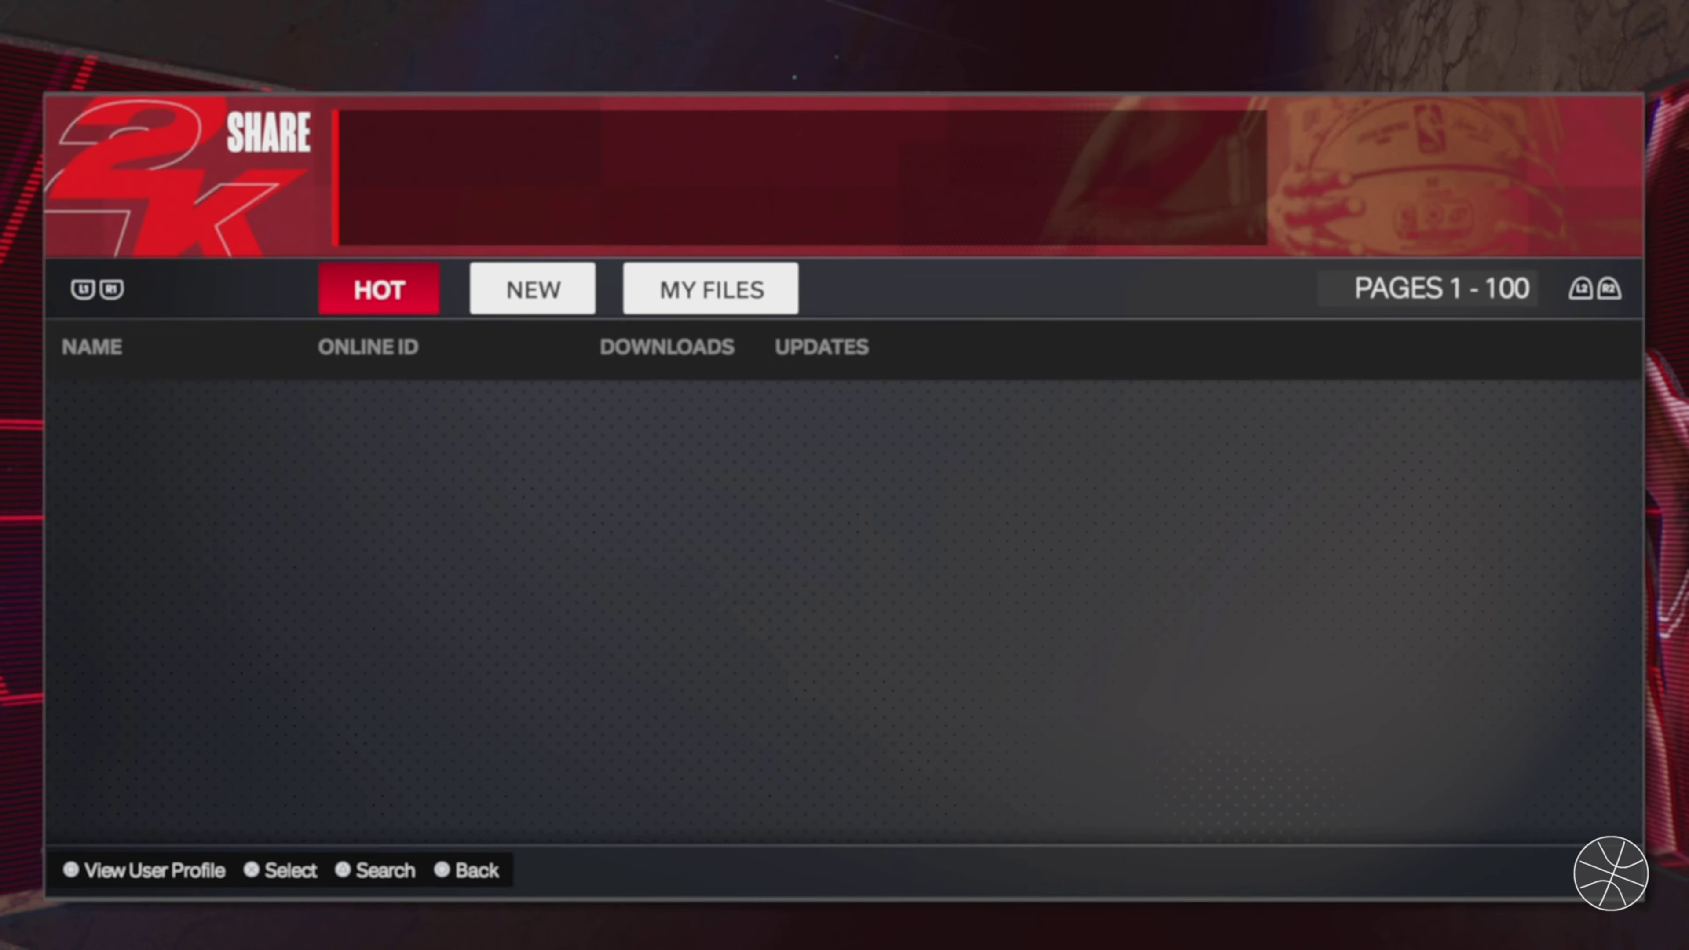
Compare the creator's NBA 2K25, NBA 2K24 Roster Update and 2K25 Roster on 2K24 files
{"action": "key", "text": "Down"}
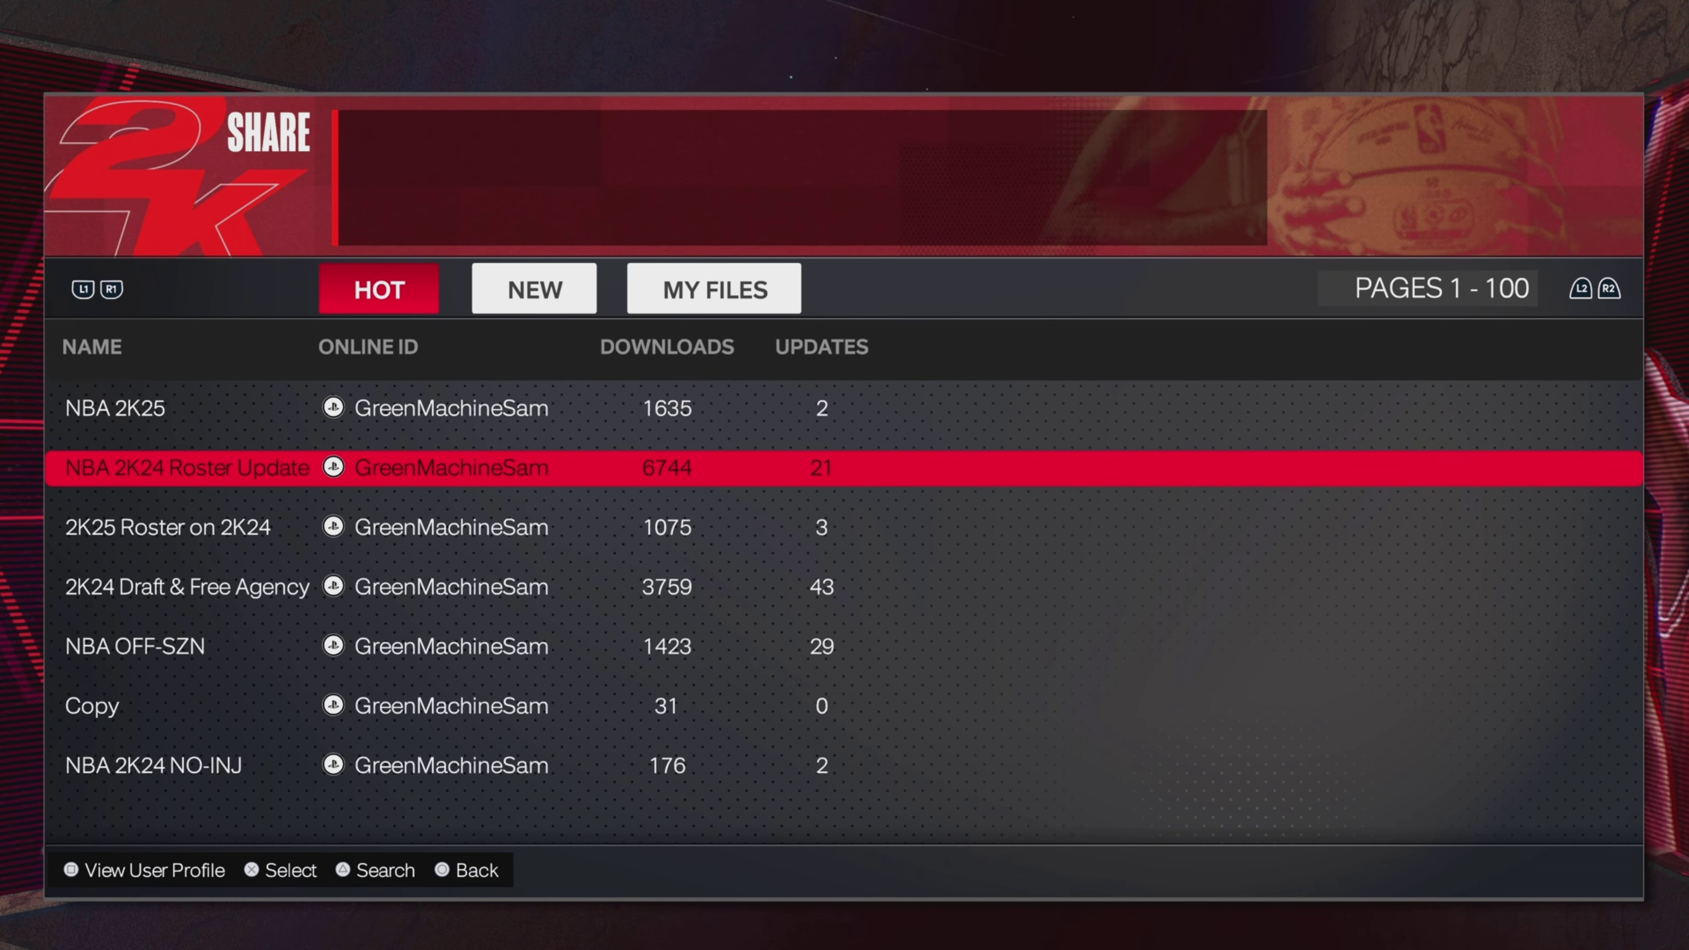
{"action": "key", "text": "Up"}
{"action": "key", "text": "Down"}
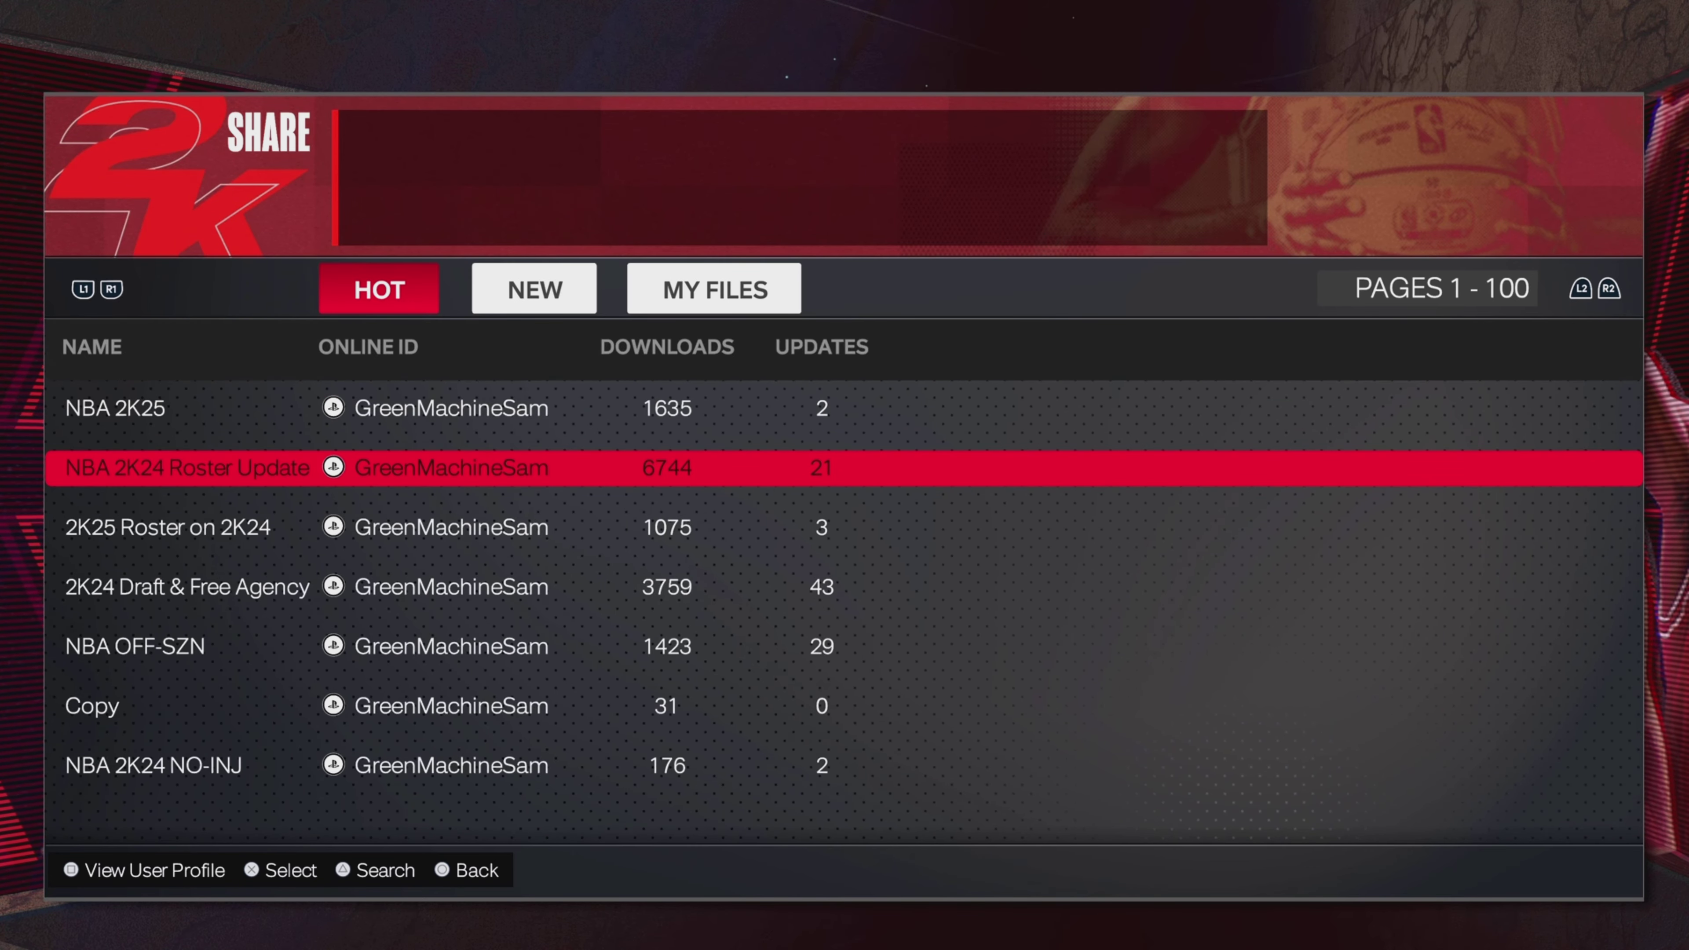
{"action": "key", "text": "Down"}
{"action": "key", "text": "Up"}
{"action": "key", "text": "Up"}
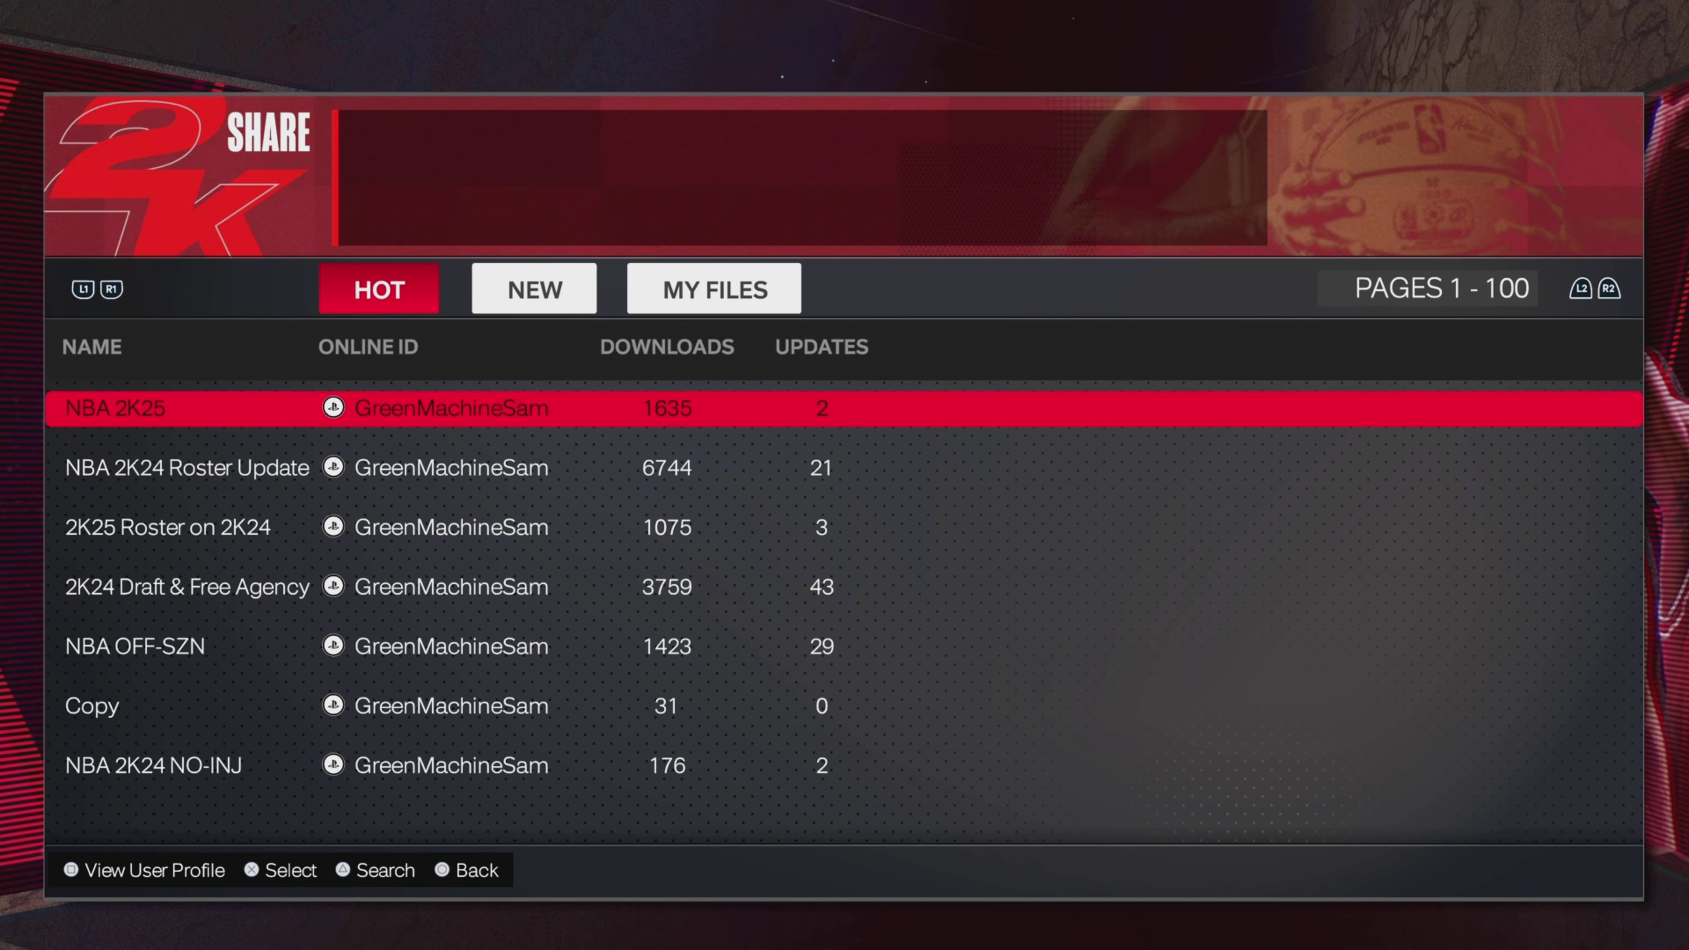
{"action": "key", "text": "Down"}
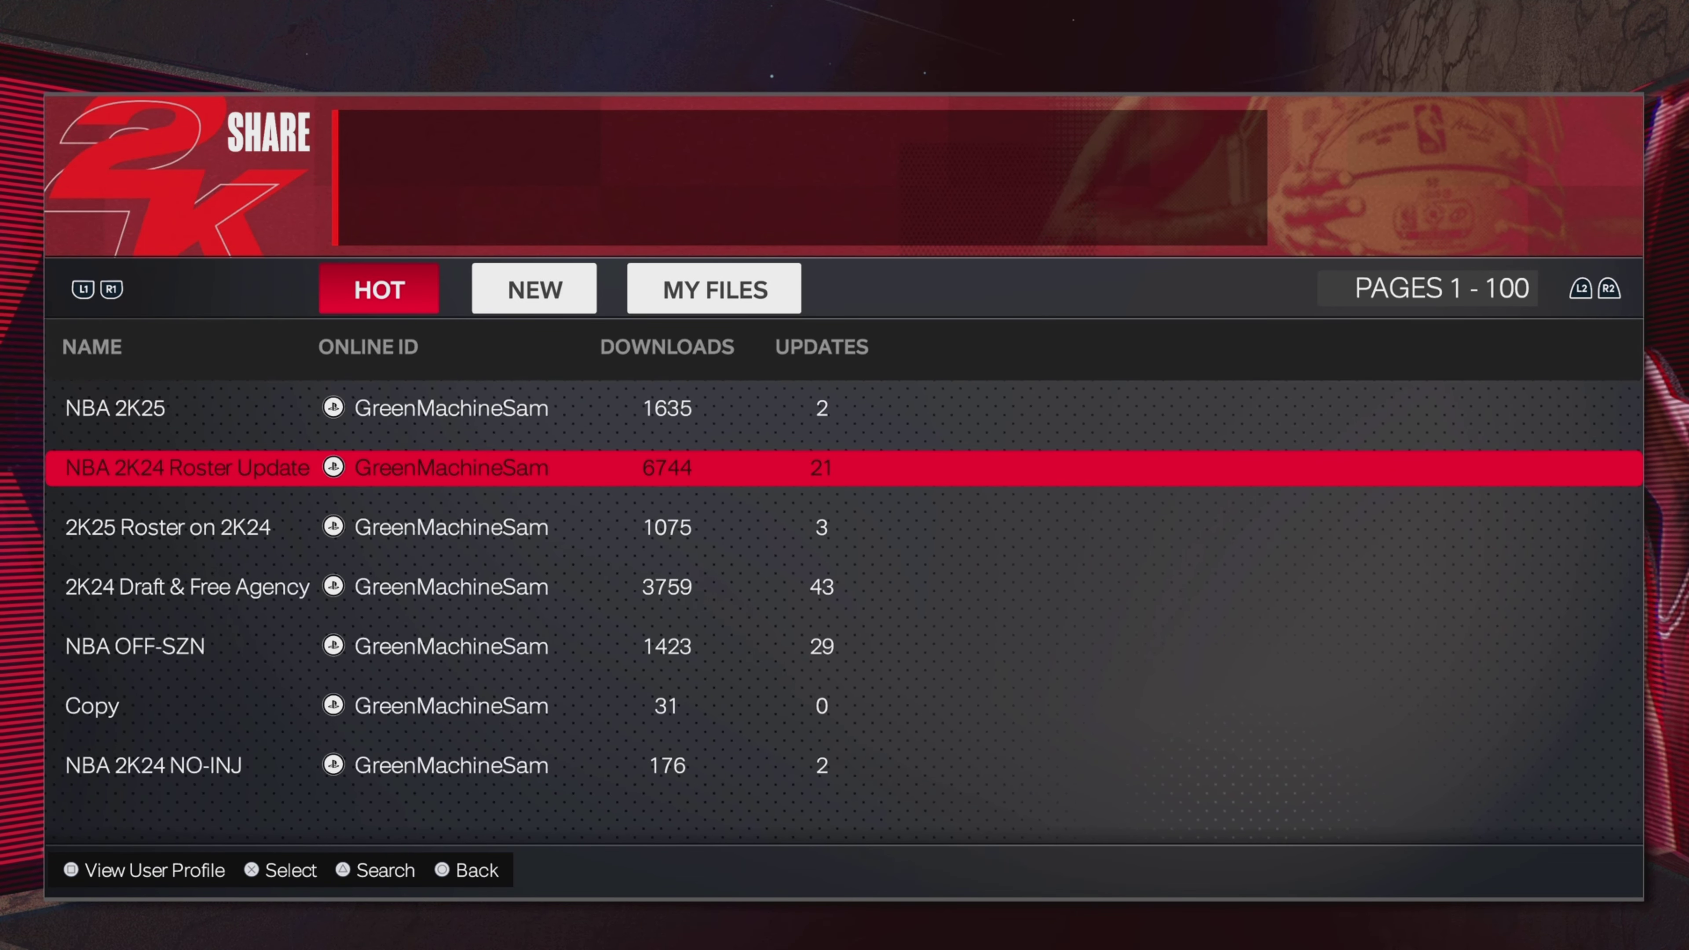
{"action": "key", "text": "Down"}
{"action": "key", "text": "Up"}
{"action": "key", "text": "Up"}
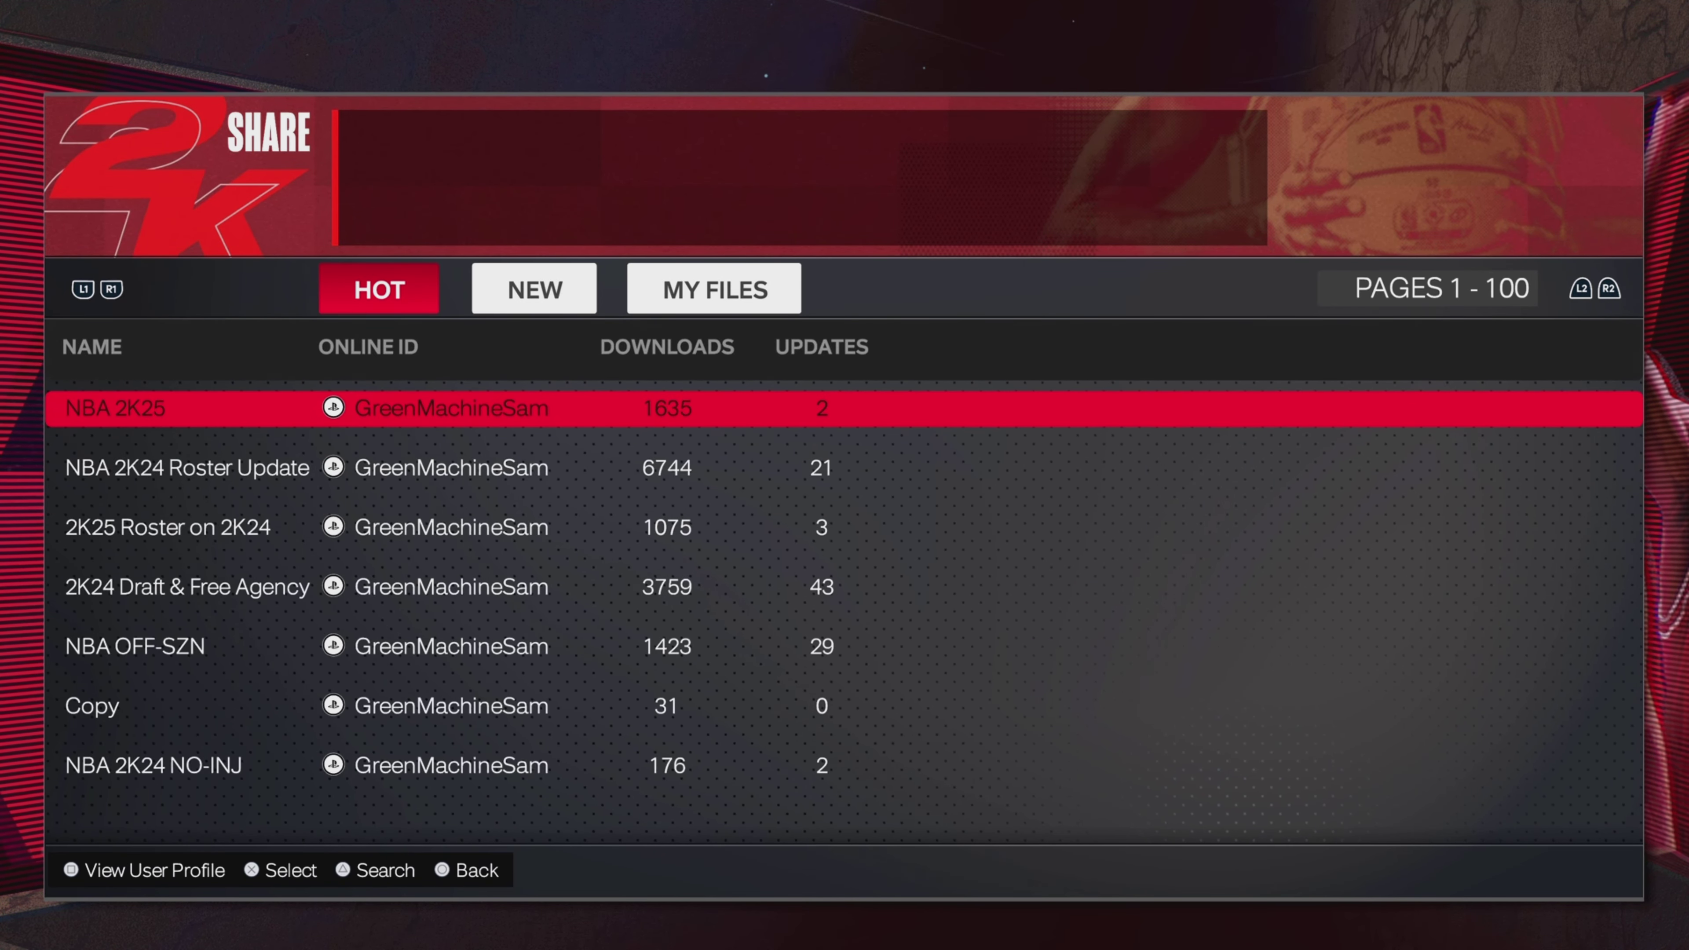
Settle on NBA 2K24 Roster Update, download it and open it in Roster Creator
{"action": "key", "text": "Down"}
{"action": "key", "text": "Down"}
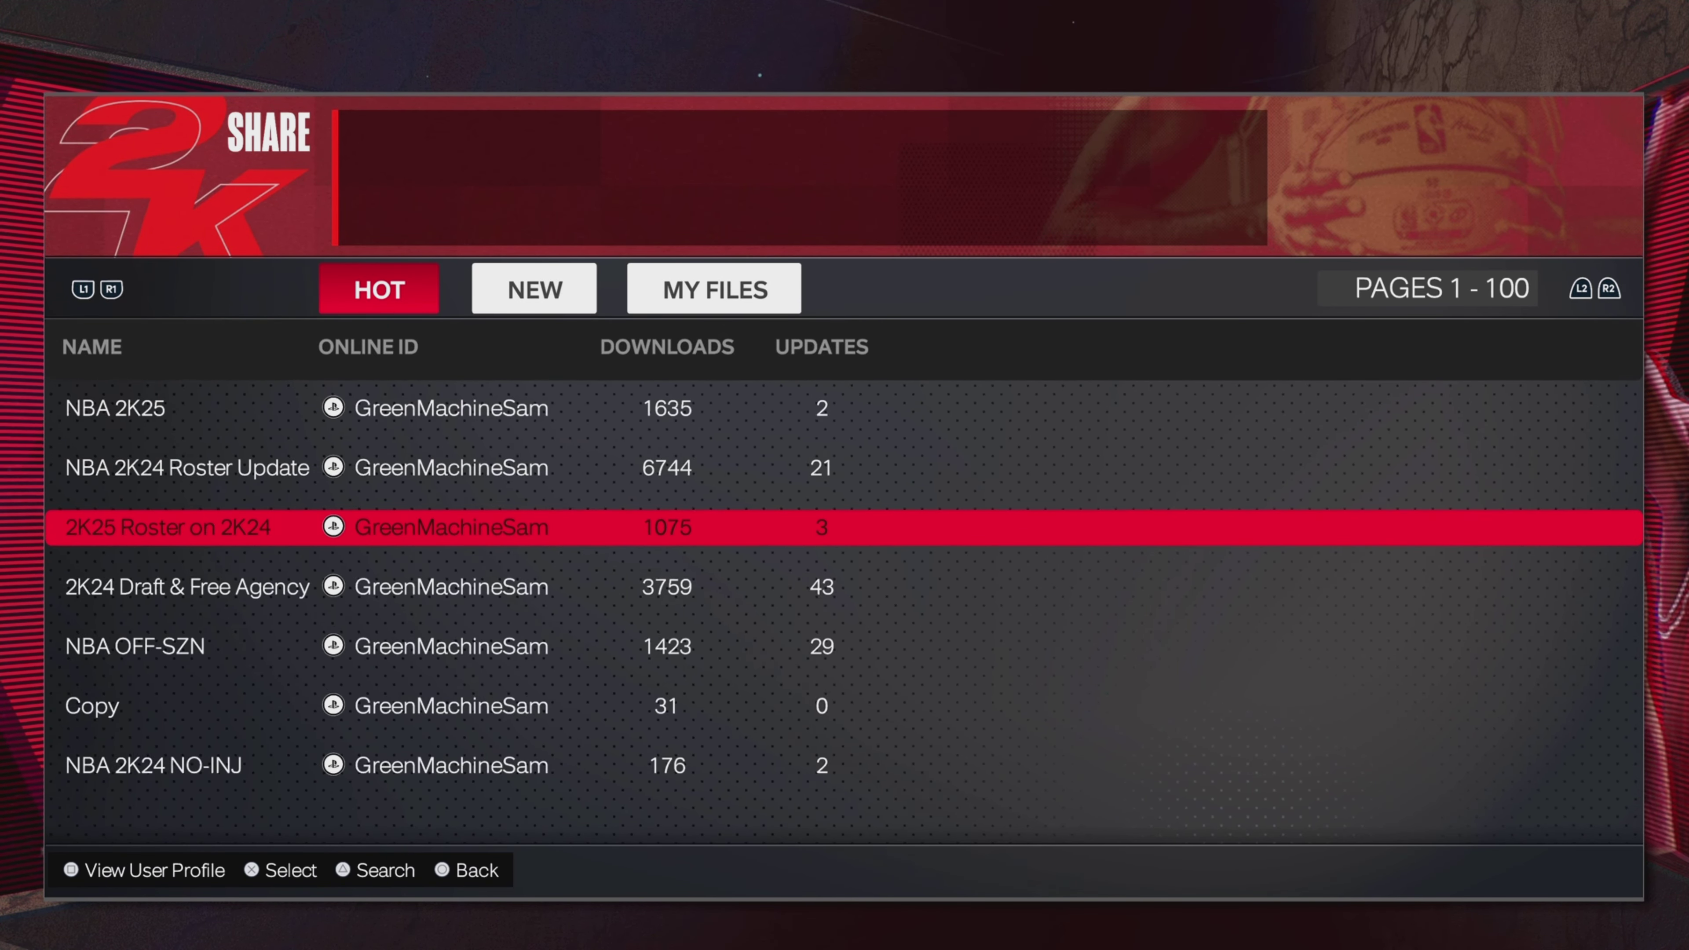
{"action": "key", "text": "Up"}
{"action": "key", "text": "Up"}
{"action": "key", "text": "Down"}
{"action": "key", "text": "Down"}
{"action": "key", "text": "Up"}
{"action": "key", "text": "Up"}
{"action": "key", "text": "Down"}
{"action": "key", "text": "Down"}
{"action": "key", "text": "Up"}
{"action": "key", "text": "Return"}
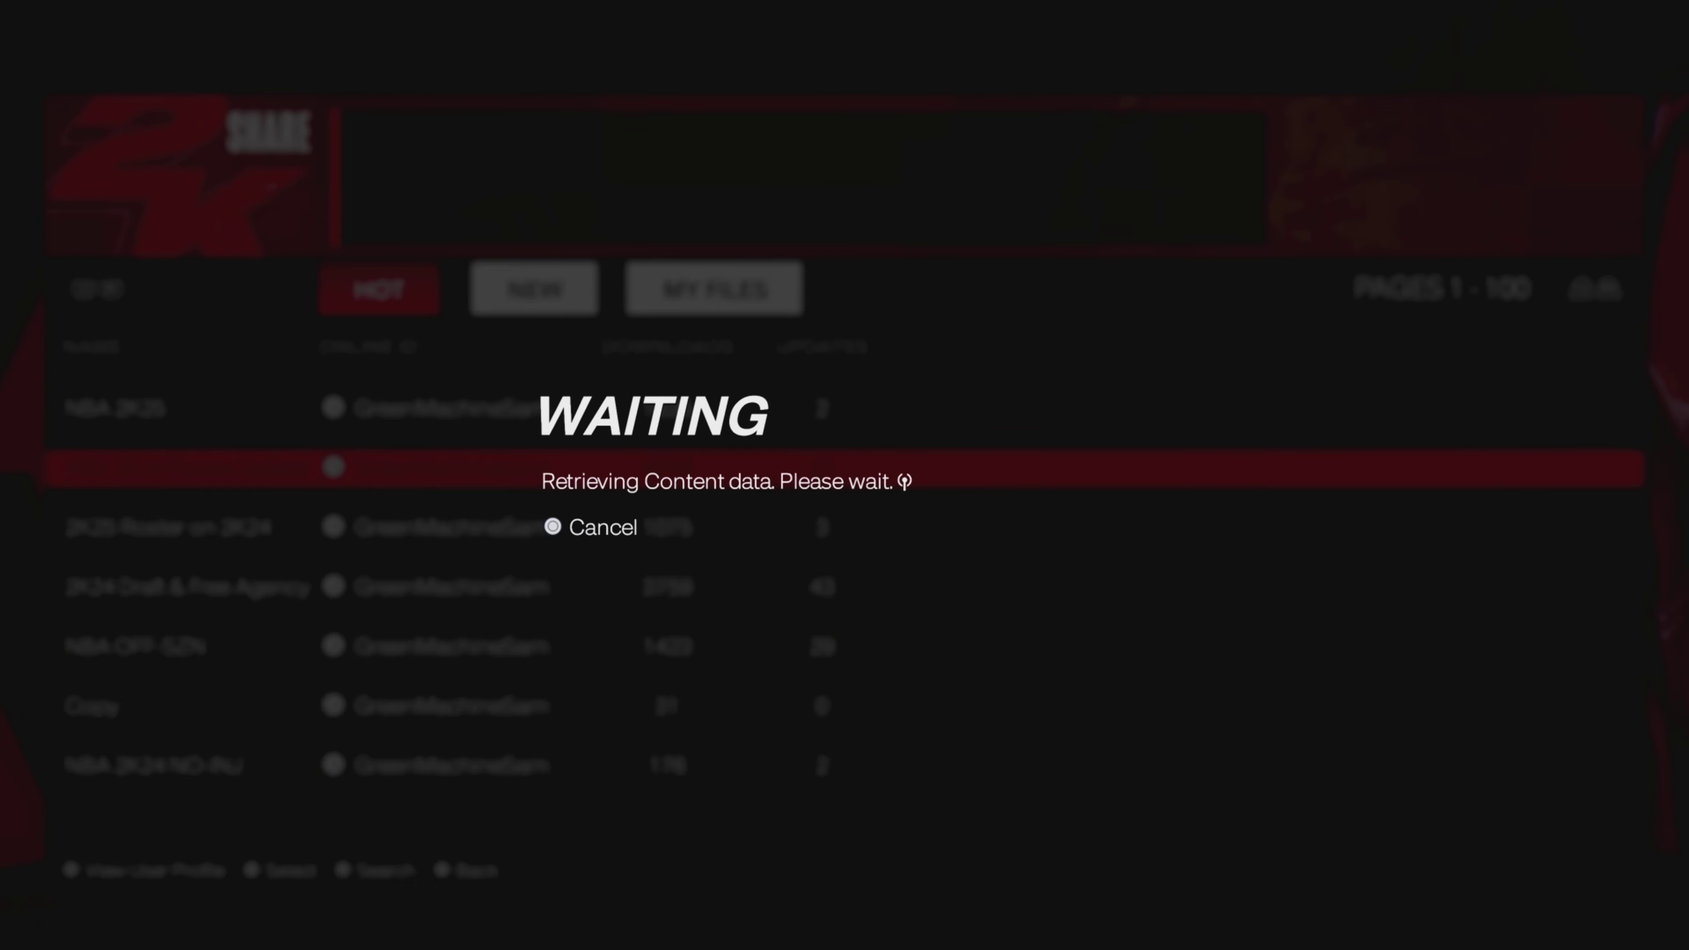
{"action": "key", "text": "Escape"}
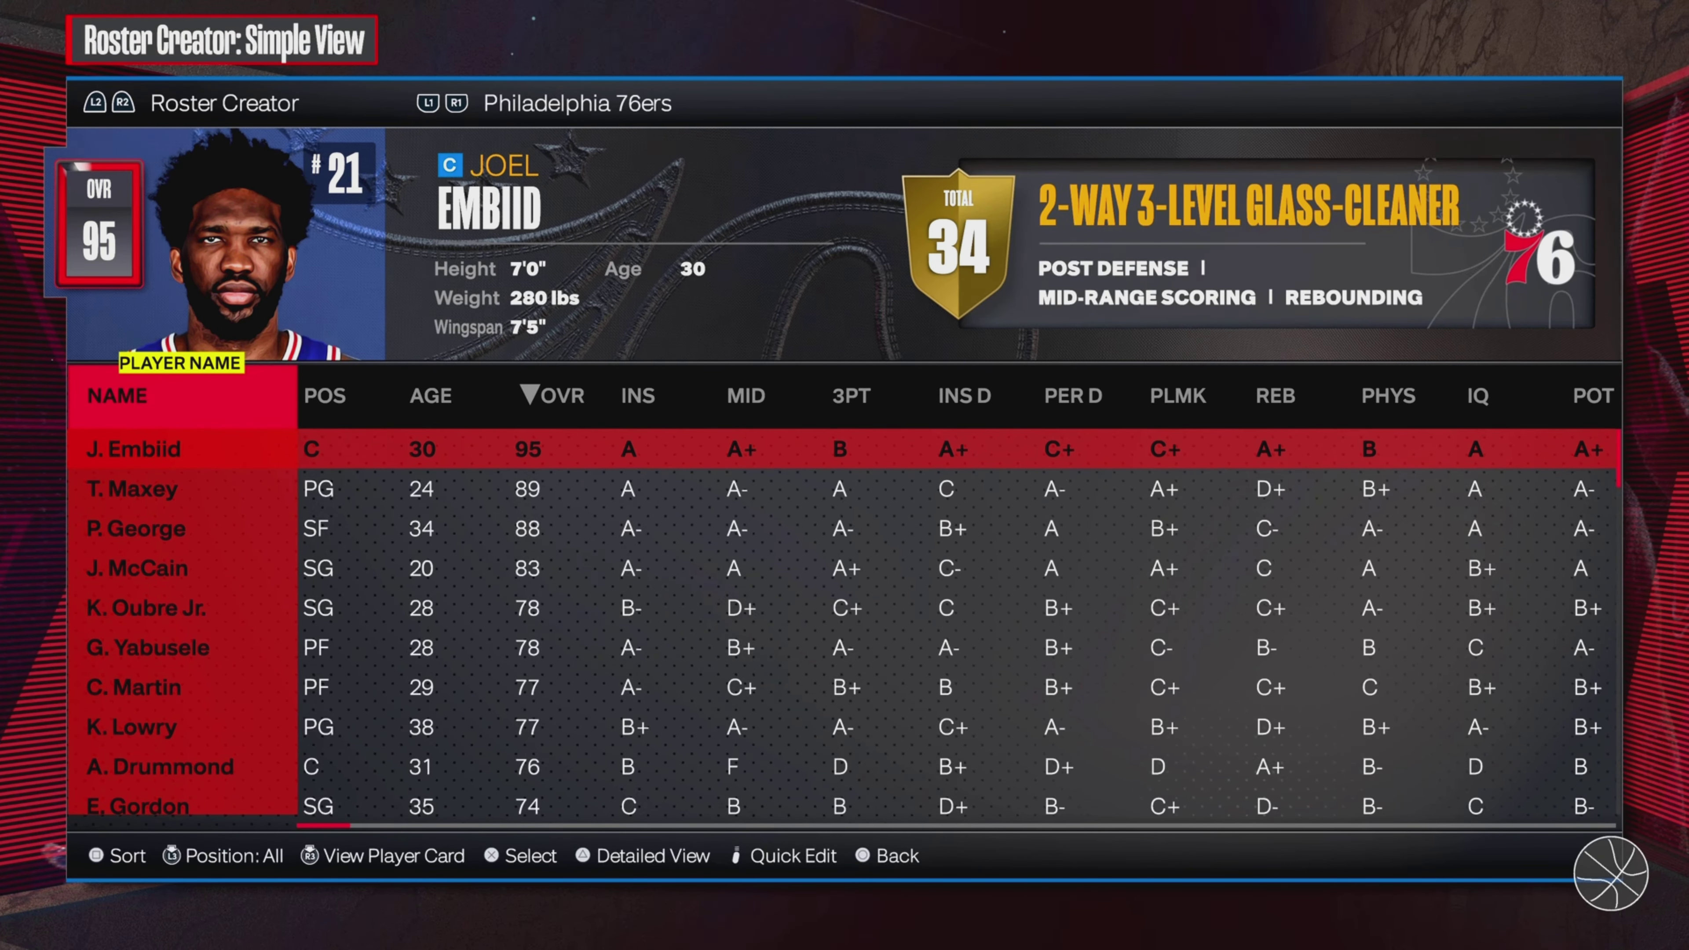
Look over the 76ers lineup, then cycle teams to the Hornets and past the Lakers
{"action": "key", "text": "Down"}
{"action": "key", "text": "Down"}
{"action": "key", "text": "Down"}
{"action": "key", "text": "Down"}
{"action": "key", "text": "Down"}
{"action": "key", "text": "Down"}
{"action": "key", "text": "Down"}
{"action": "key", "text": "Down"}
{"action": "key", "text": "Down"}
{"action": "key", "text": "Down"}
{"action": "key", "text": "Down"}
{"action": "key", "text": "Down"}
{"action": "key", "text": "Down"}
{"action": "key", "text": "Down"}
{"action": "key", "text": "Down"}
{"action": "key", "text": "Down"}
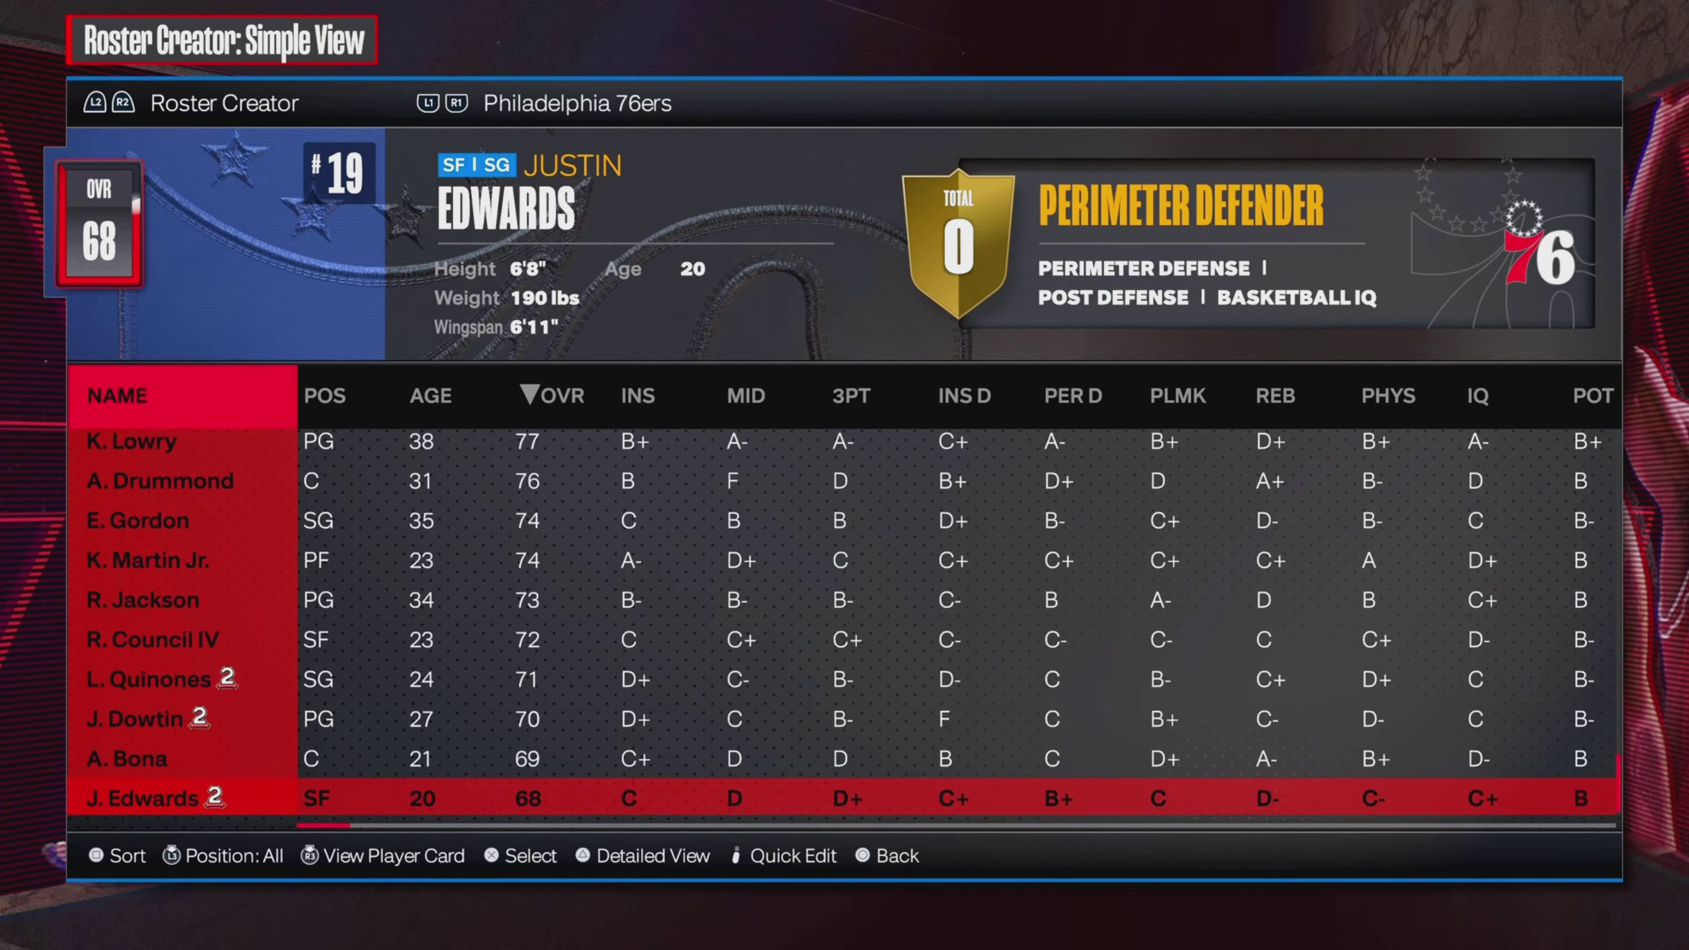
{"action": "key", "text": "Up"}
{"action": "key", "text": "Up"}
{"action": "key", "text": "Up"}
{"action": "key", "text": "Up"}
{"action": "key", "text": "Up"}
{"action": "key", "text": "Up"}
{"action": "key", "text": "Up"}
{"action": "key", "text": "Up"}
{"action": "key", "text": "Up"}
{"action": "key", "text": "Up"}
{"action": "key", "text": "Up"}
{"action": "key", "text": "Up"}
{"action": "key", "text": "Up"}
{"action": "key", "text": "Up"}
{"action": "key", "text": "Up"}
{"action": "key", "text": "Up"}
{"action": "key", "text": "e"}
{"action": "key", "text": "e"}
{"action": "key", "text": "e"}
{"action": "key", "text": "e"}
{"action": "key", "text": "e"}
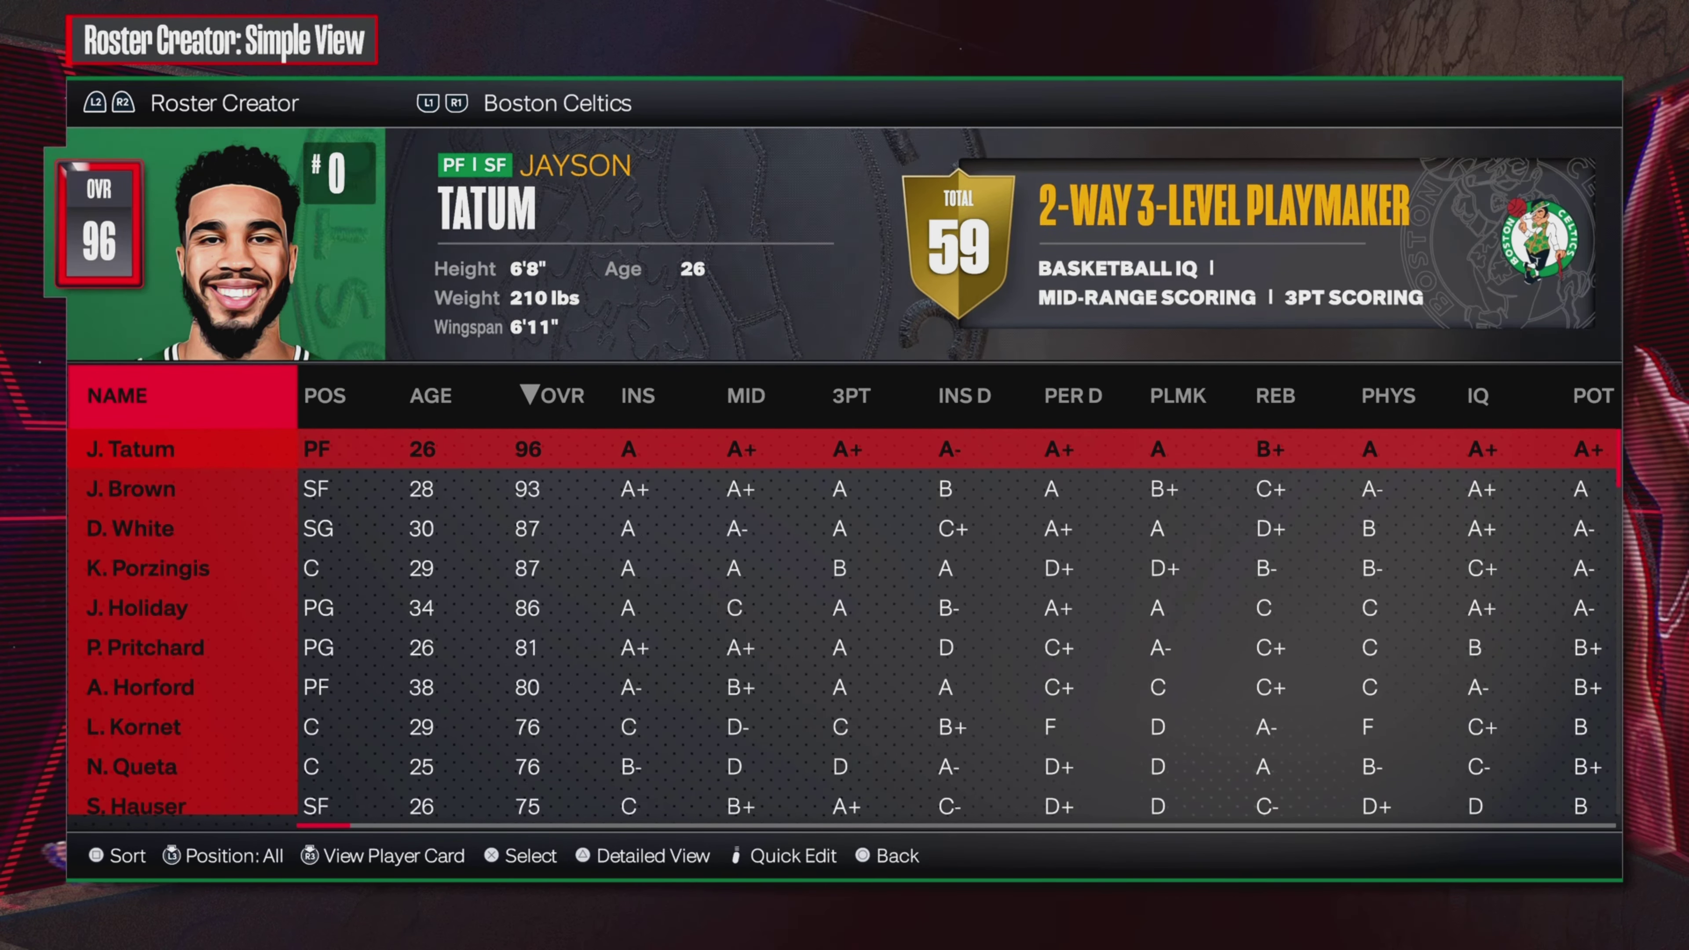
{"action": "key", "text": "e"}
{"action": "key", "text": "e"}
{"action": "key", "text": "e"}
{"action": "key", "text": "e"}
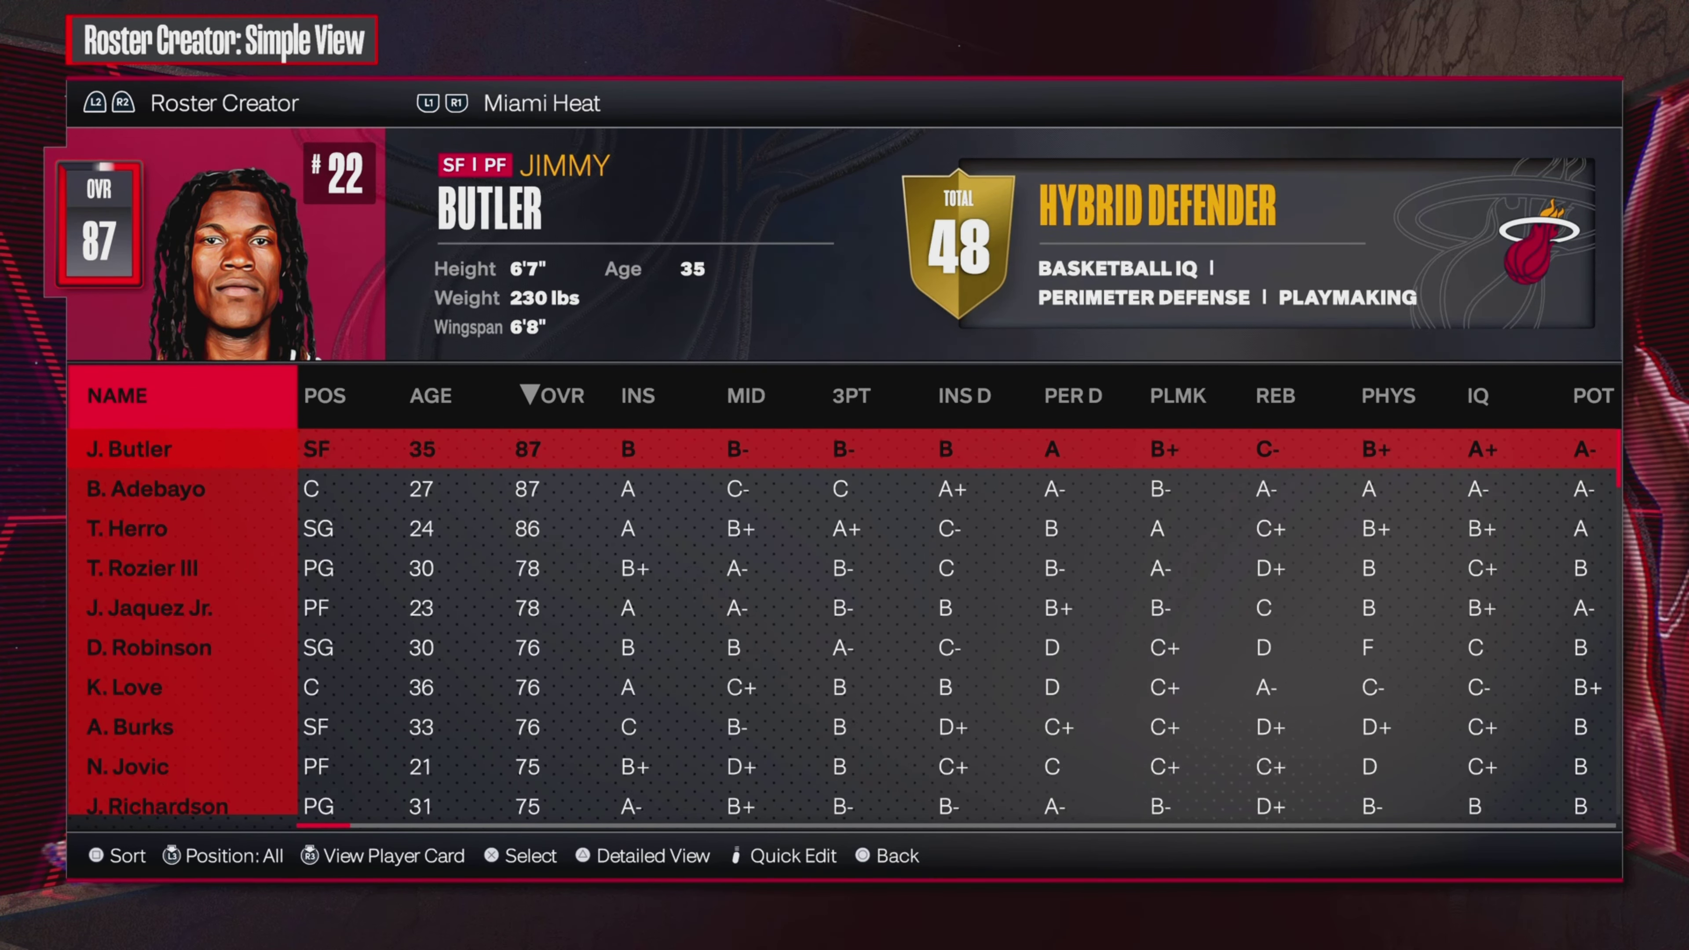
{"action": "key", "text": "e"}
{"action": "key", "text": "e"}
{"action": "key", "text": "e"}
{"action": "key", "text": "e"}
{"action": "key", "text": "e"}
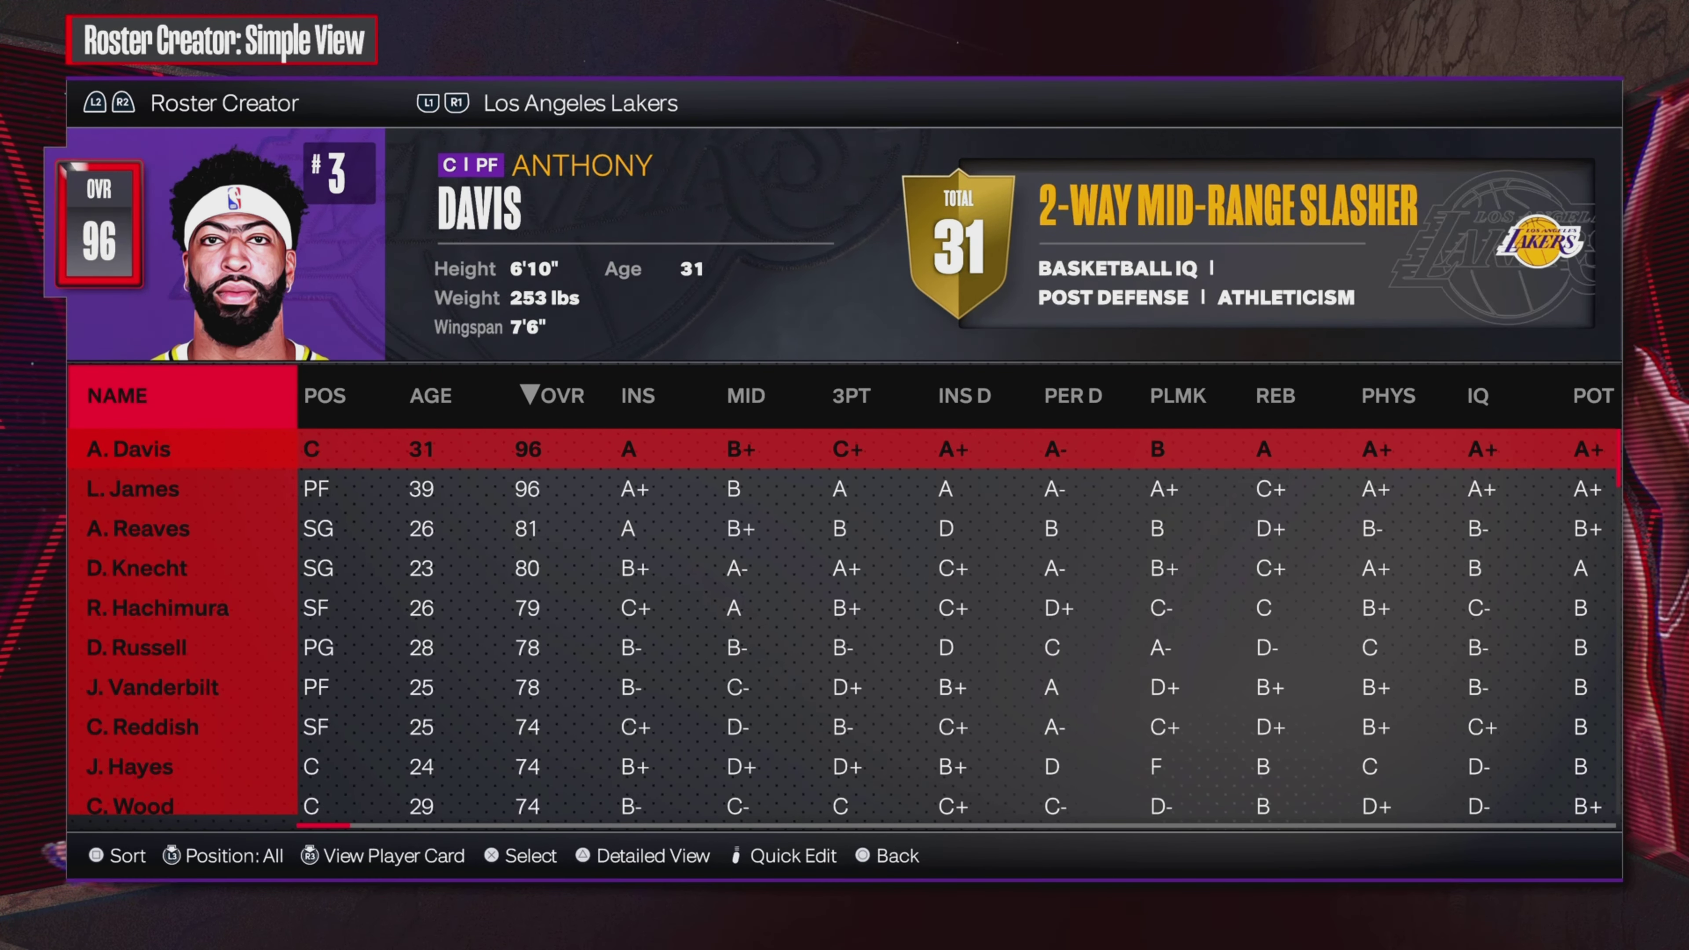
Cycle on through the Rockets, Warriors and Wizards, then highlight Save Roster in the confirmation
{"action": "key", "text": "e"}
{"action": "key", "text": "e"}
{"action": "key", "text": "e"}
{"action": "key", "text": "e"}
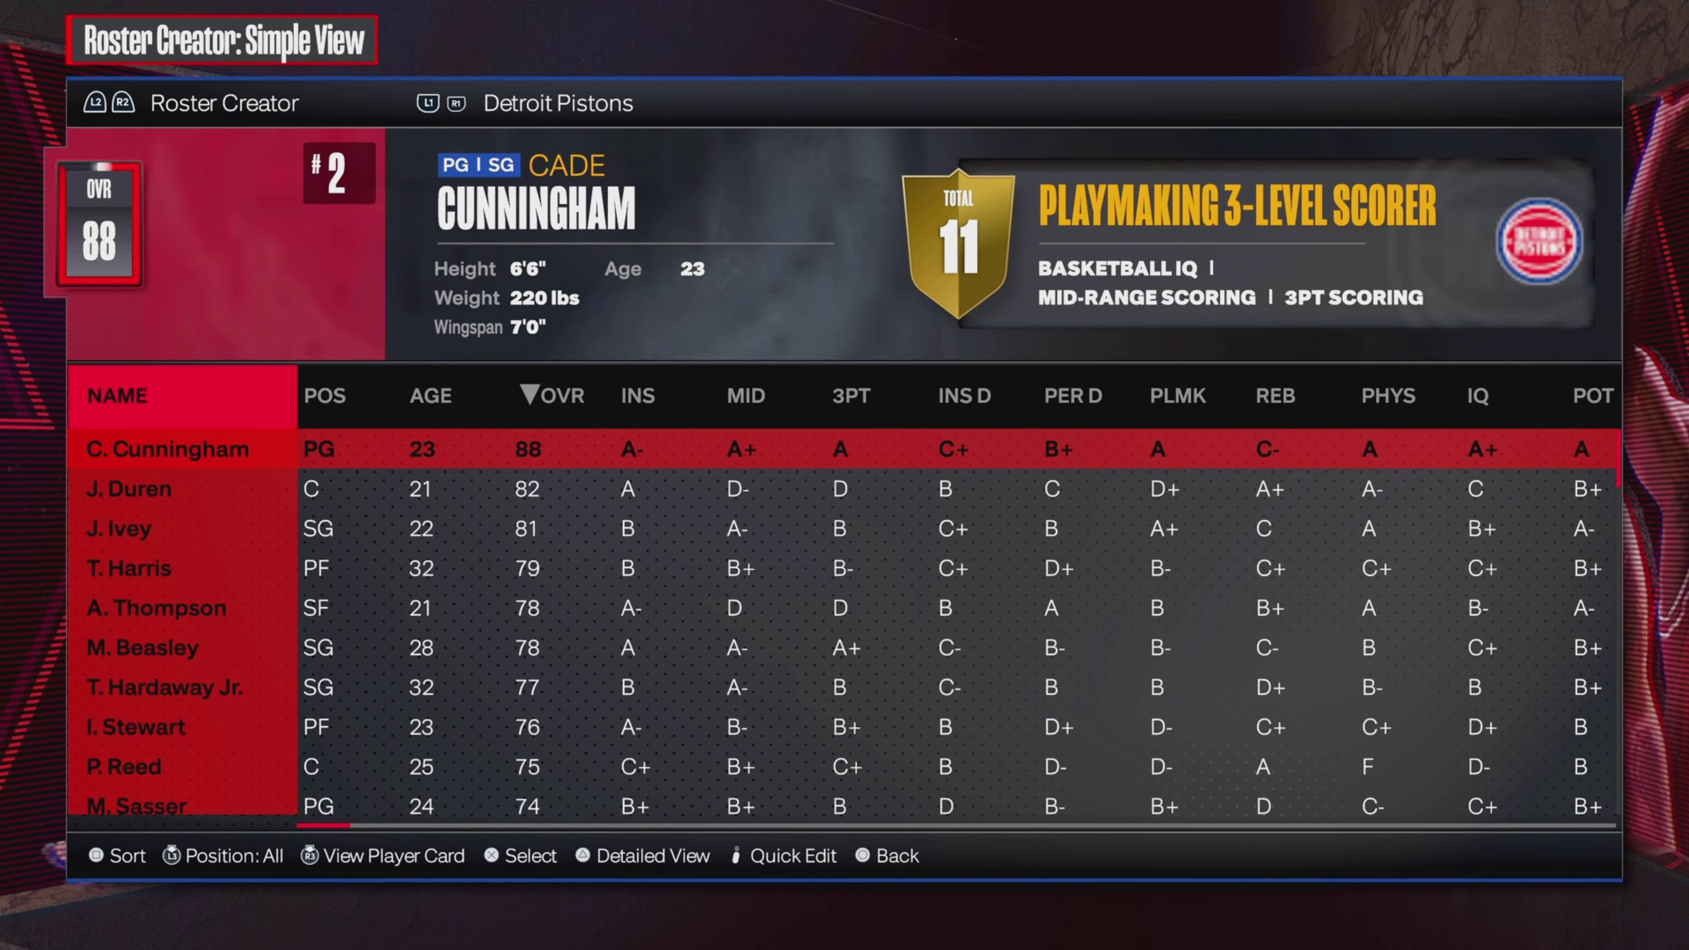
{"action": "key", "text": "e"}
{"action": "key", "text": "e"}
{"action": "key", "text": "e"}
{"action": "key", "text": "e"}
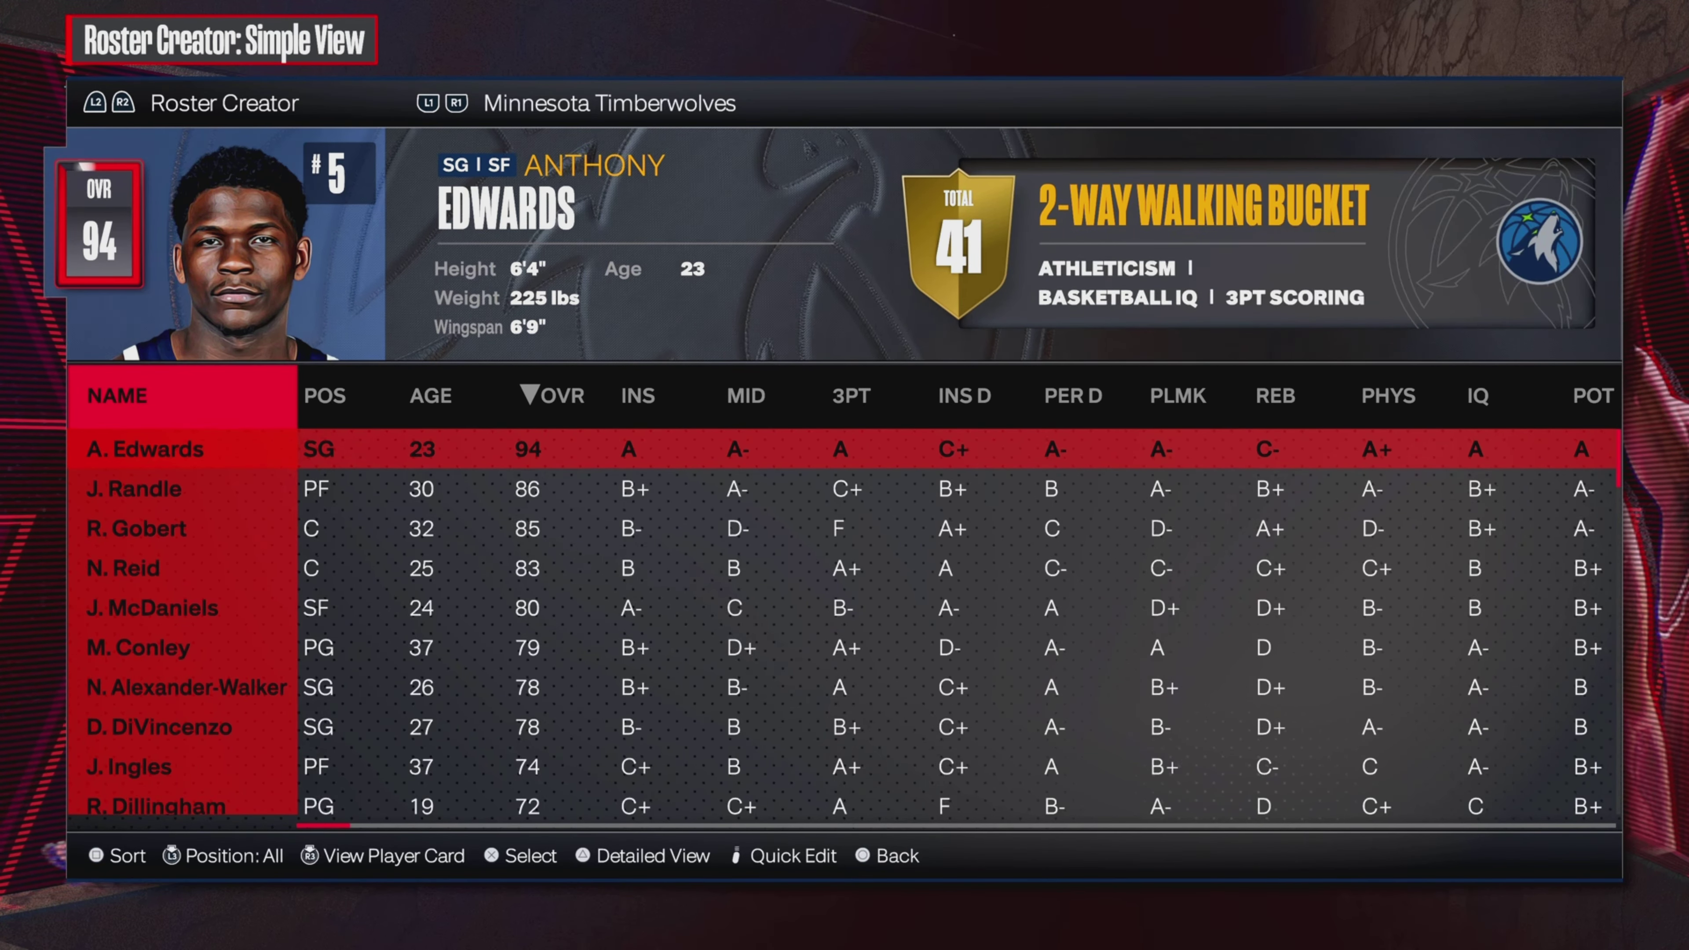
{"action": "key", "text": "e"}
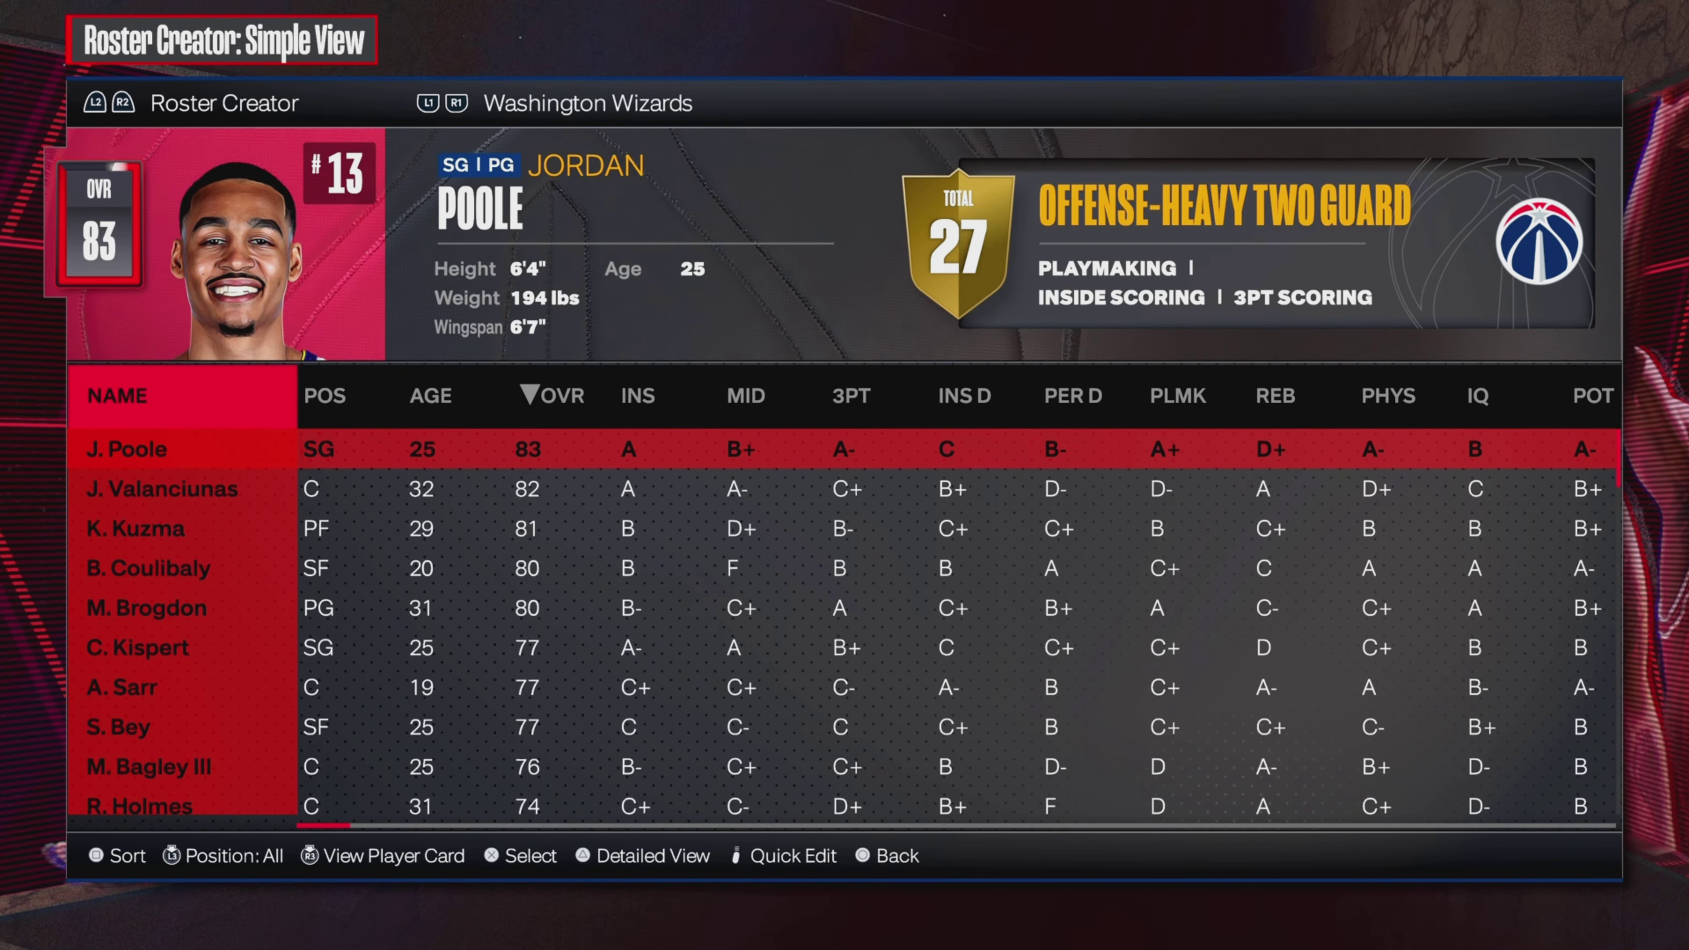
{"action": "key", "text": "Escape"}
{"action": "key", "text": "Down"}
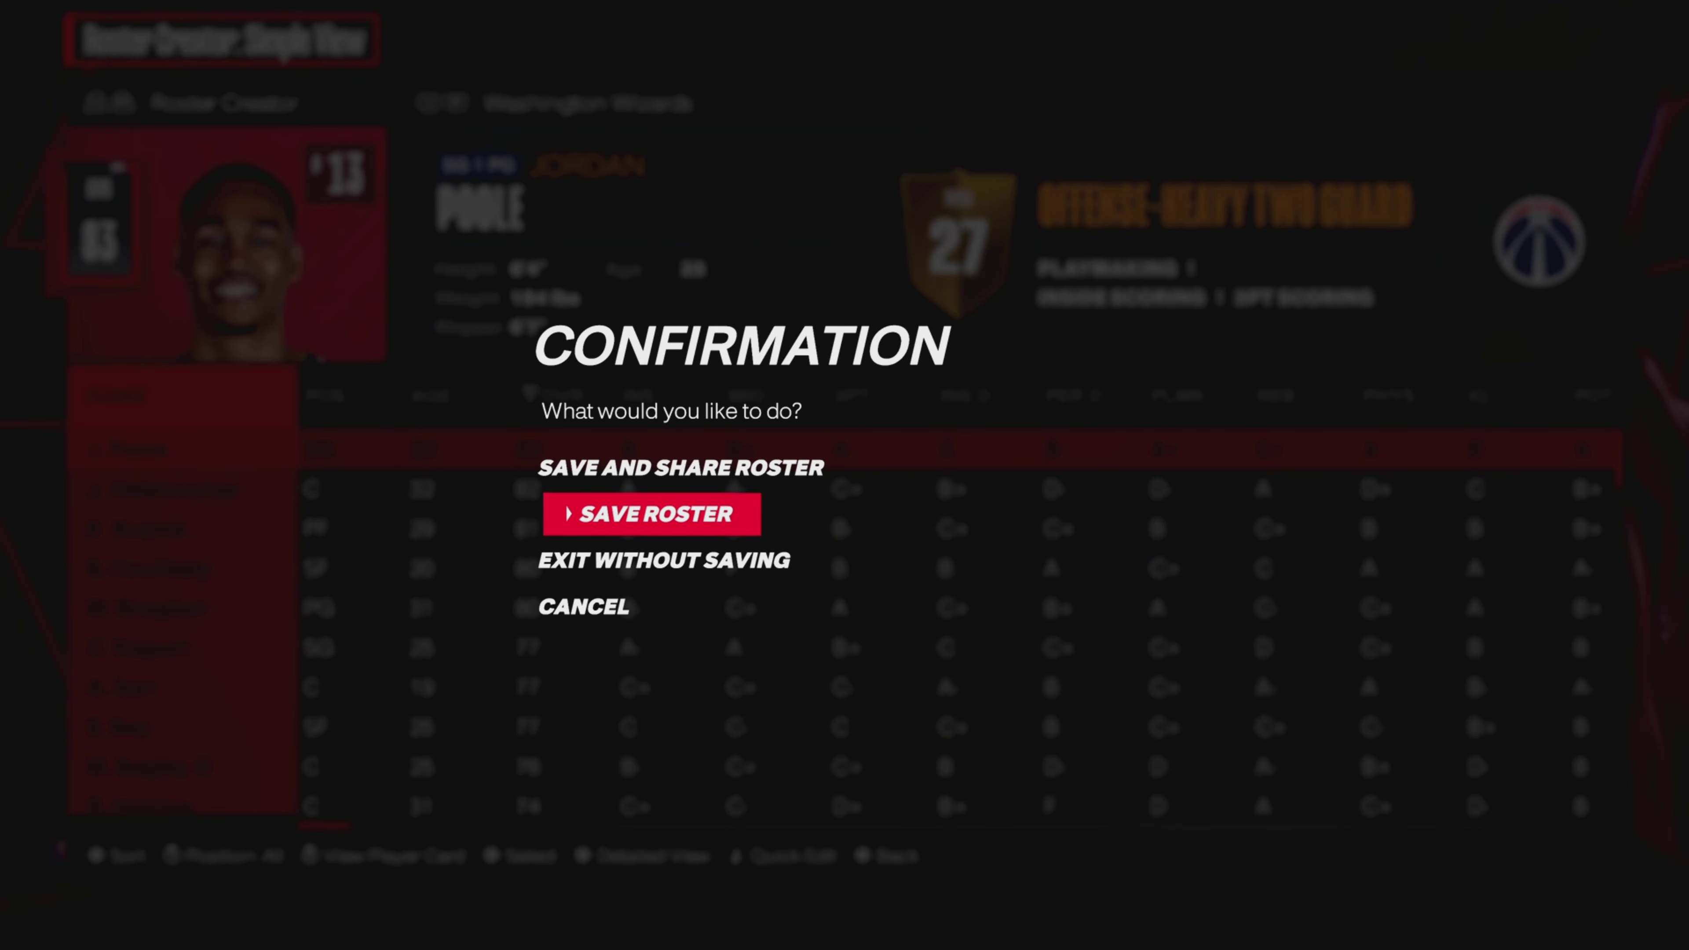
Open the roster save list and look over the new file and existing slots
{"action": "key", "text": "Return"}
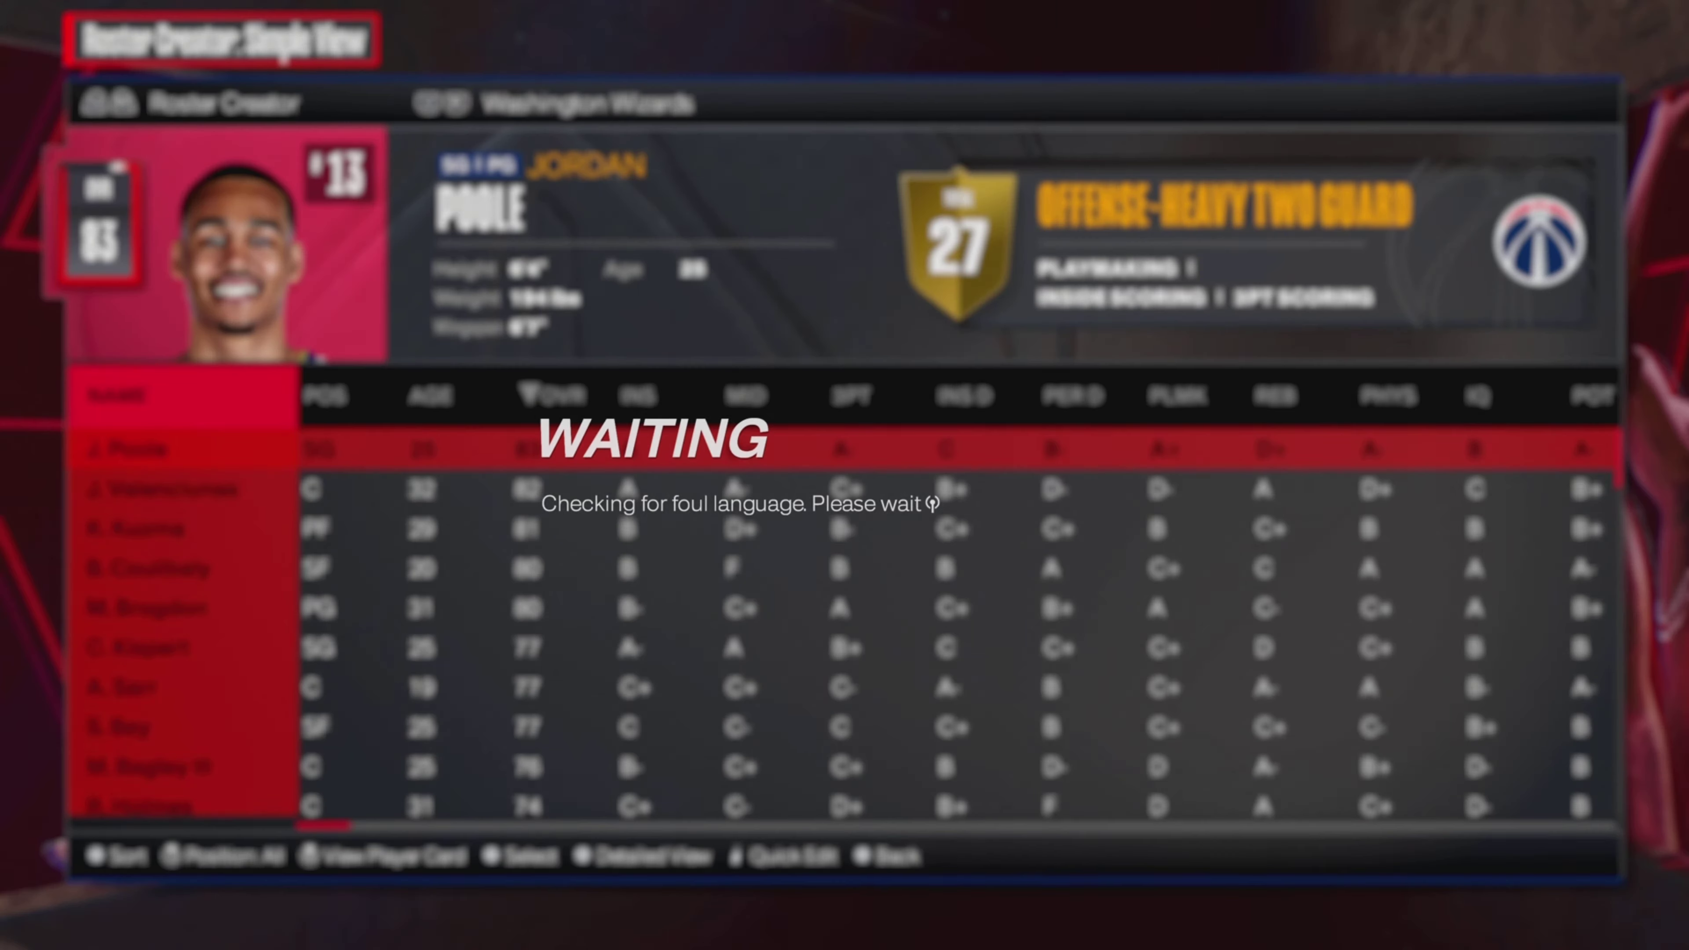
{"action": "key", "text": "Down"}
{"action": "key", "text": "Down"}
{"action": "key", "text": "Down"}
{"action": "key", "text": "Down"}
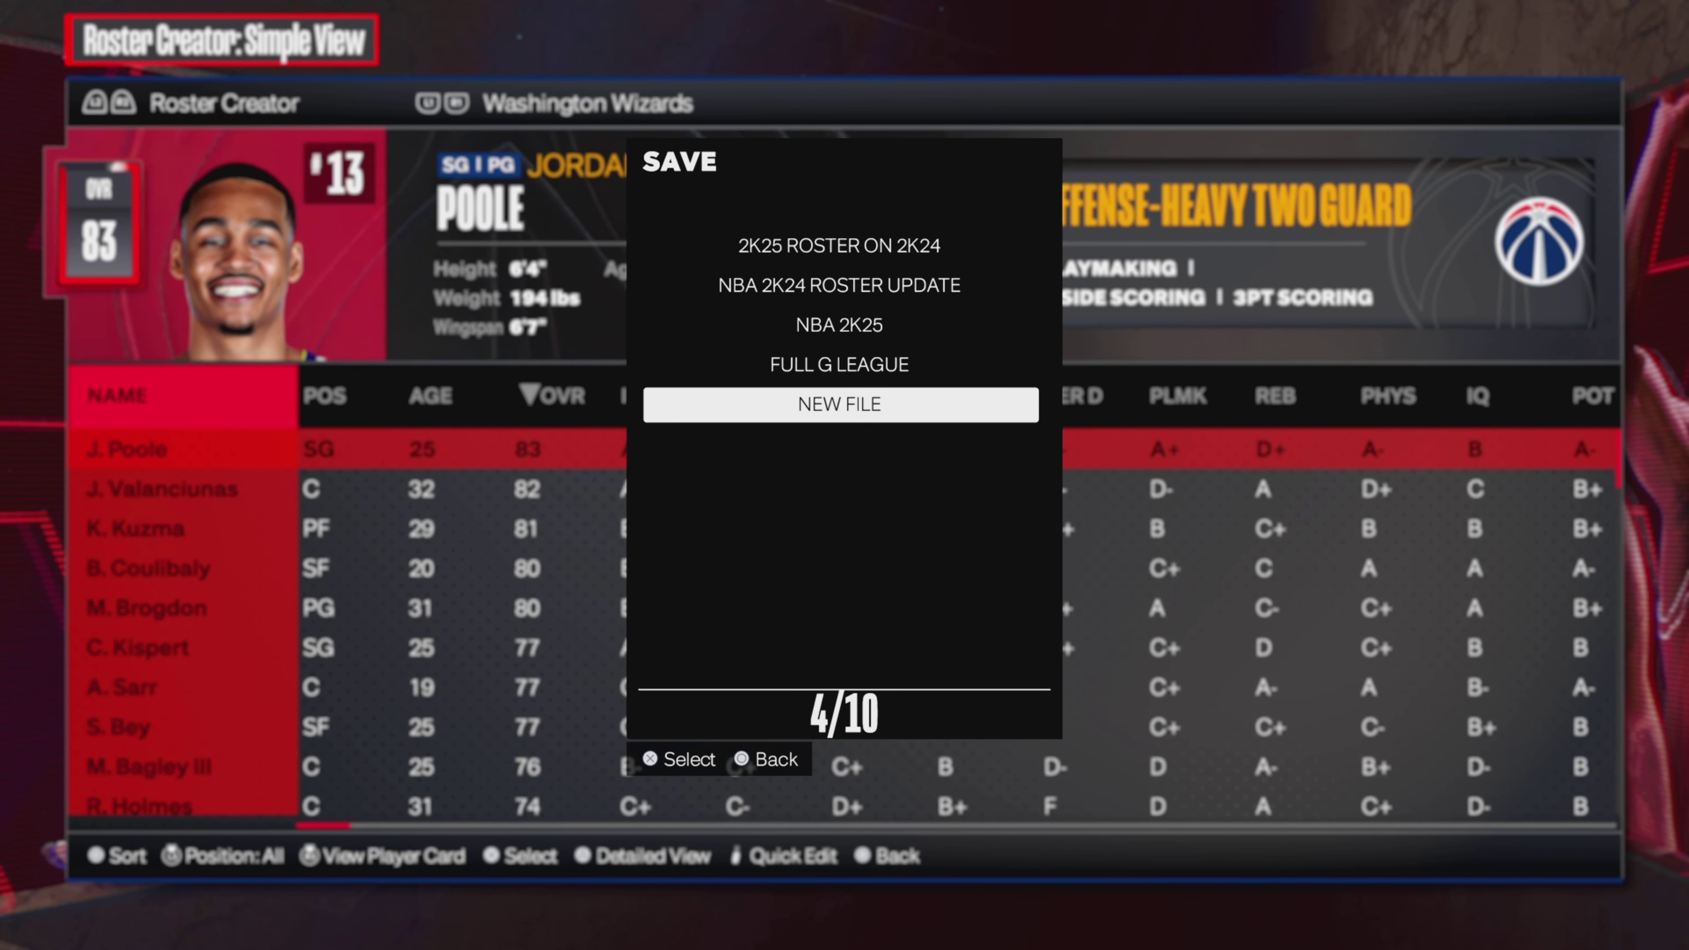
{"action": "key", "text": "Up"}
{"action": "key", "text": "Up"}
{"action": "key", "text": "Up"}
{"action": "key", "text": "Up"}
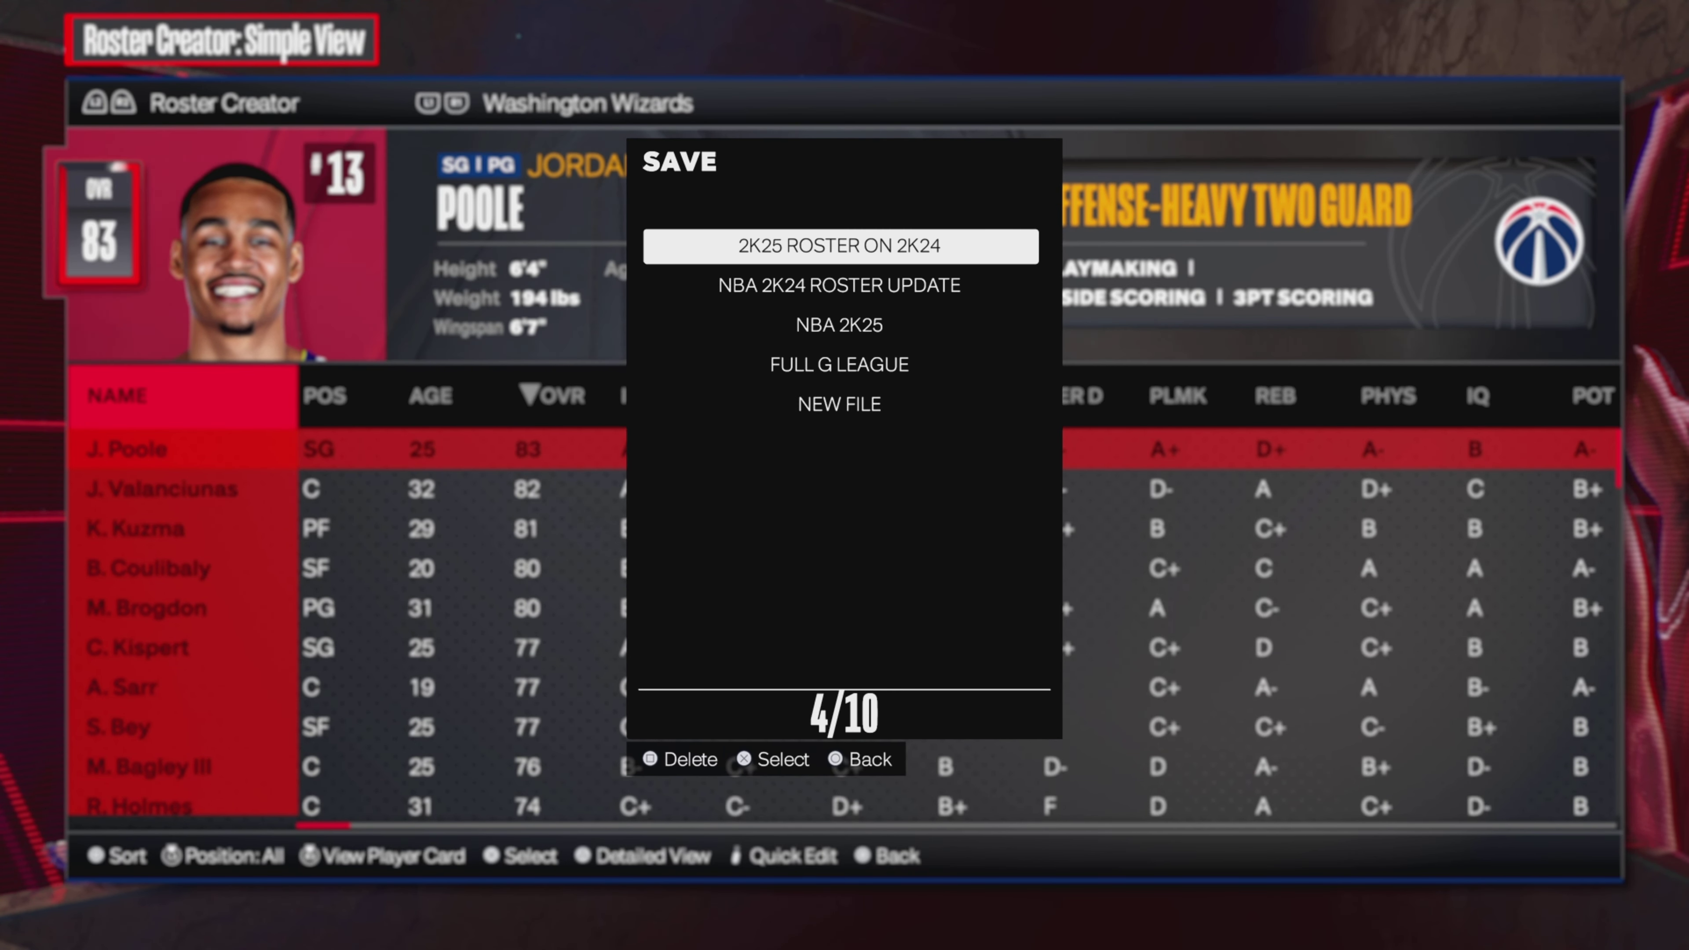
{"action": "key", "text": "Down"}
{"action": "key", "text": "Down"}
{"action": "key", "text": "Down"}
Back out of the save list without saving and switch to the Portland Trail Blazers roster
{"action": "key", "text": "Up"}
{"action": "key", "text": "Up"}
{"action": "key", "text": "Up"}
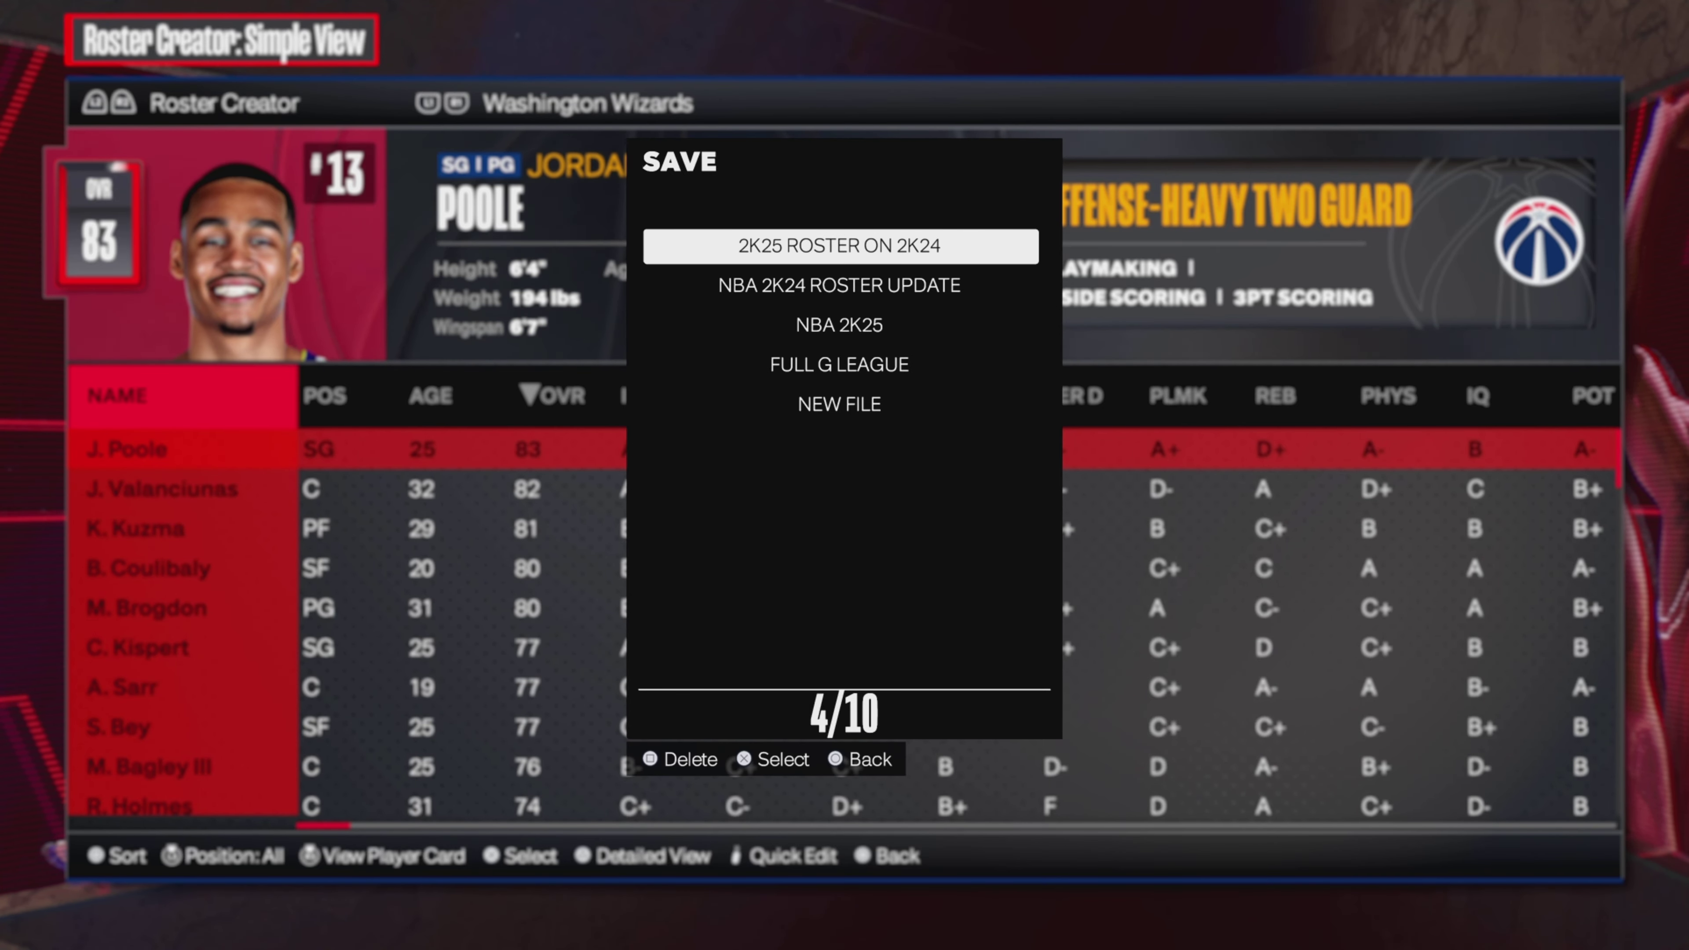
{"action": "key", "text": "Down"}
{"action": "key", "text": "Down"}
{"action": "key", "text": "Down"}
{"action": "key", "text": "Up"}
{"action": "key", "text": "Up"}
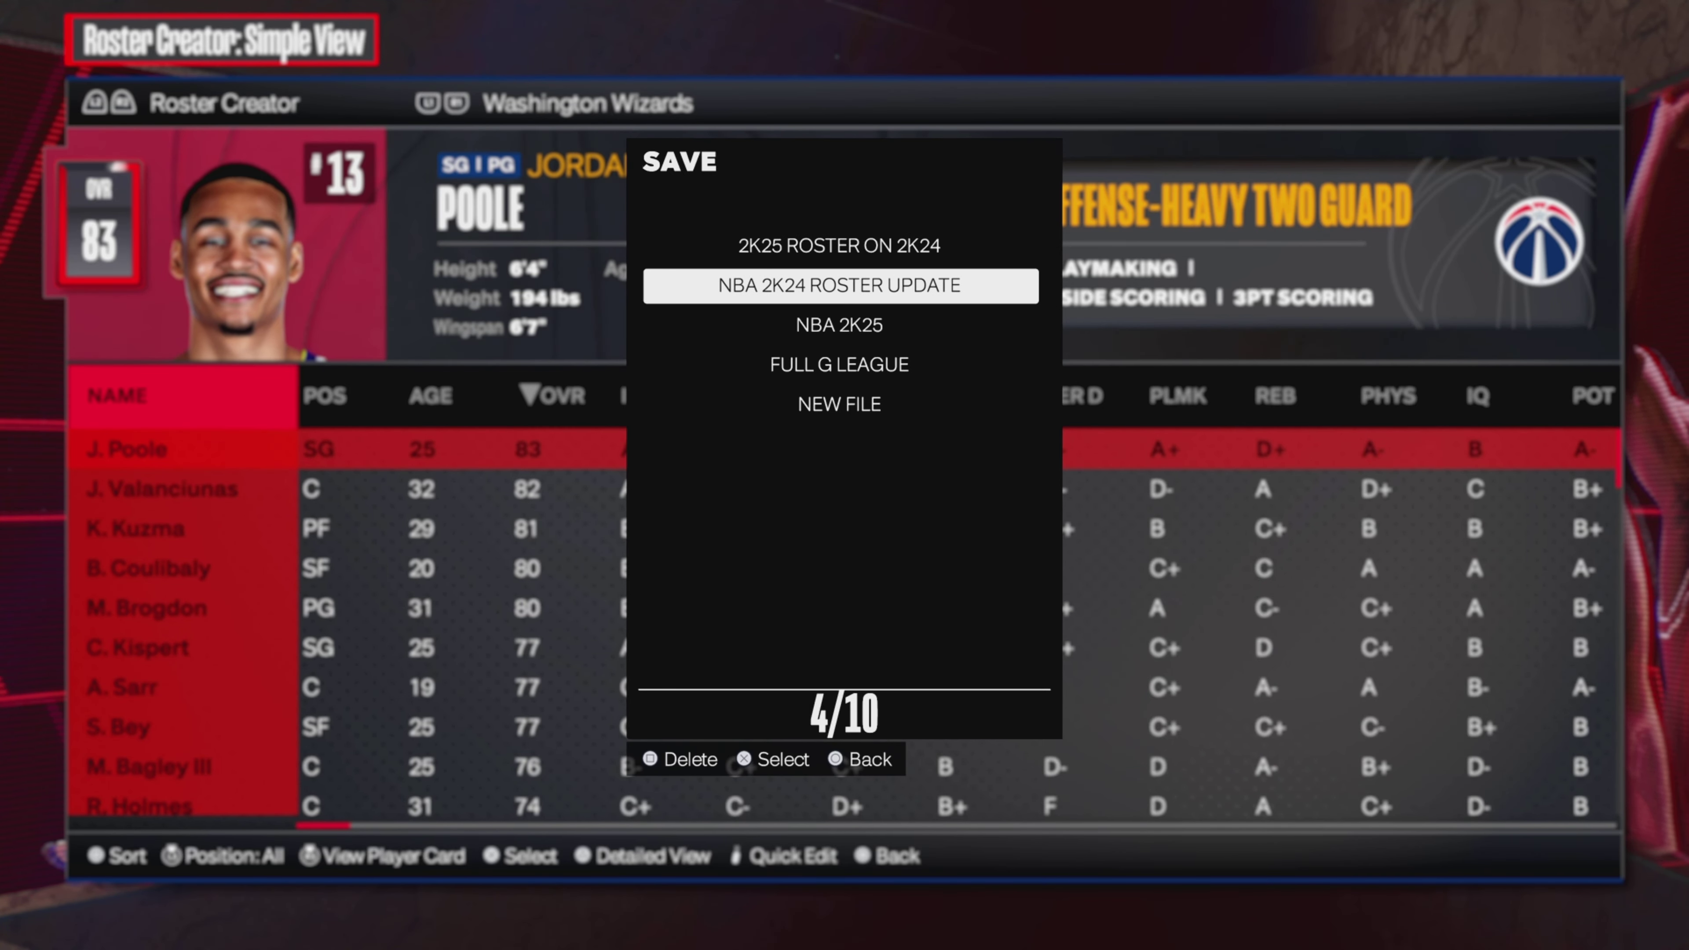
{"action": "key", "text": "Escape"}
{"action": "key", "text": "Page_Down"}
{"action": "key", "text": "Page_Down"}
{"action": "key", "text": "Page_Down"}
{"action": "key", "text": "Page_Down"}
{"action": "key", "text": "Page_Down"}
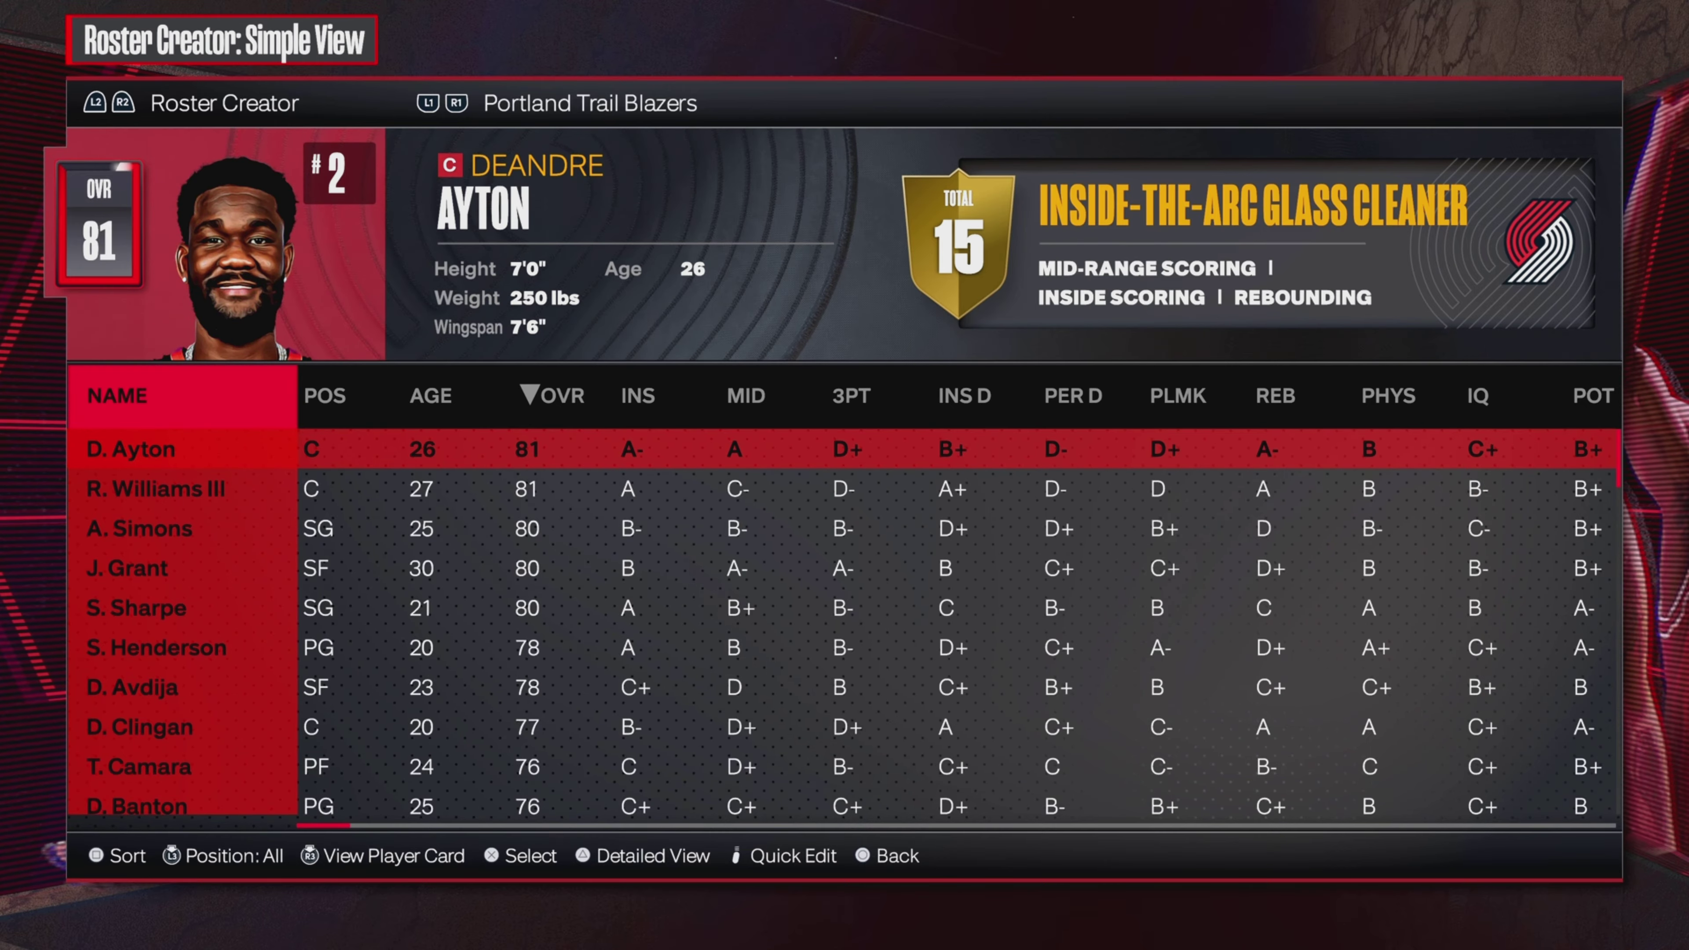
Exit the roster creator without saving and return to the main menu
{"action": "key", "text": "Escape"}
{"action": "key", "text": "Down"}
{"action": "key", "text": "Down"}
{"action": "key", "text": "Return"}
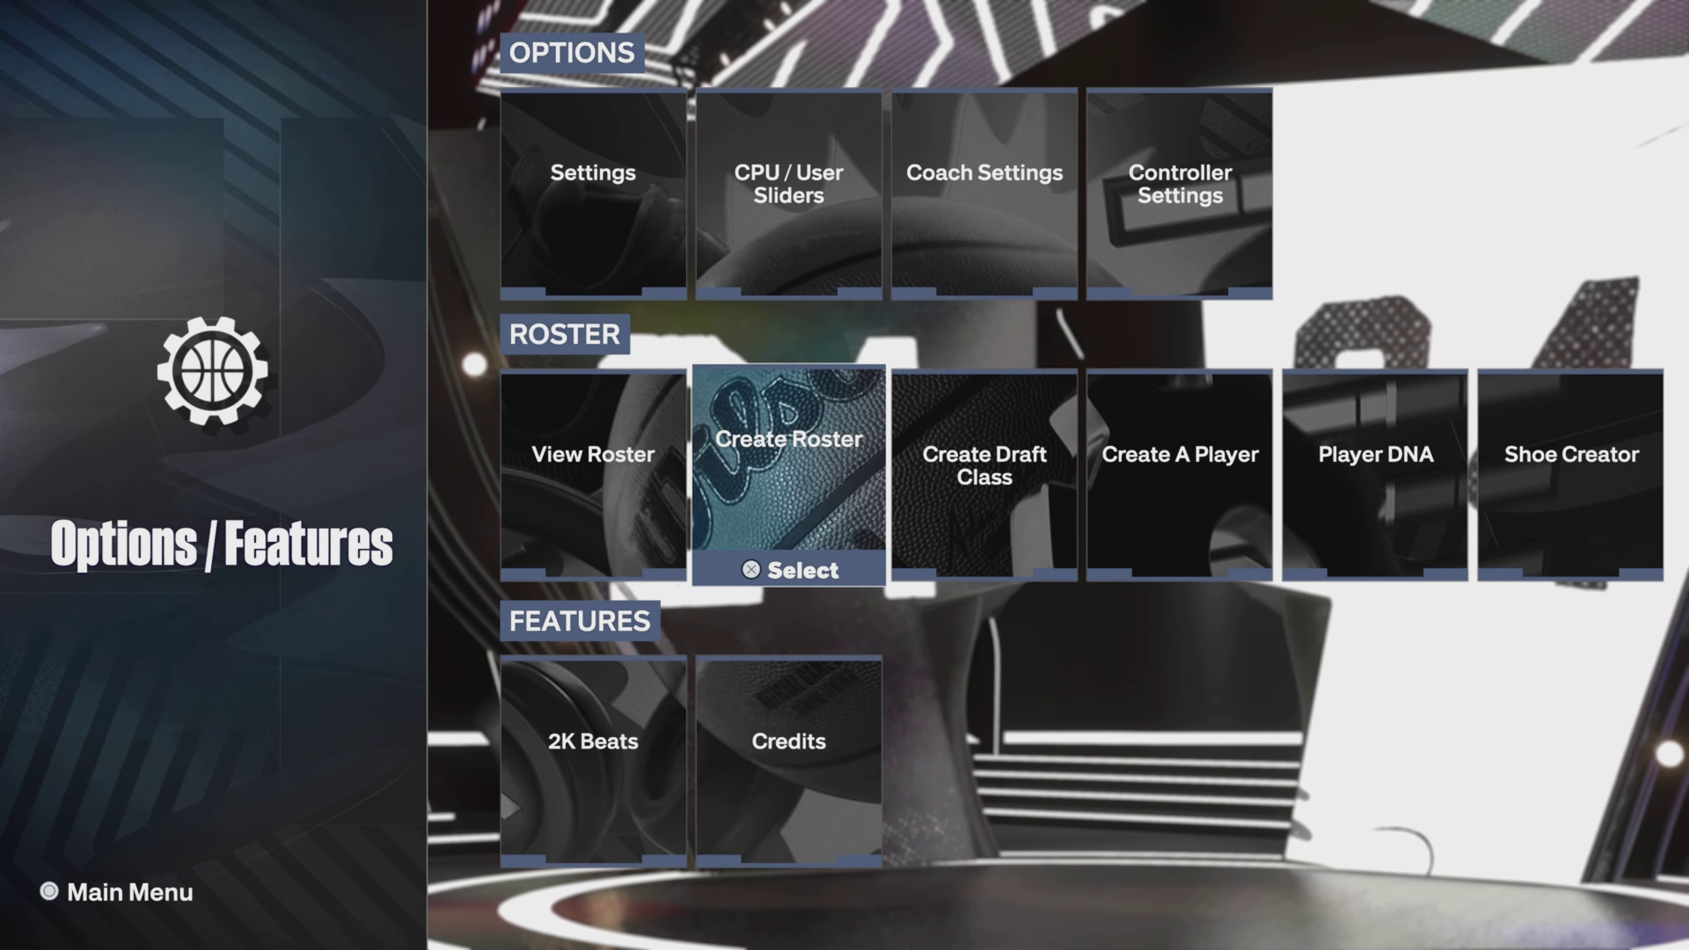
{"action": "key", "text": "Escape"}
Open MyNBA Eras and compare the MyNBA, 2KSHARE setups and MyNBA LITE options
{"action": "key", "text": "Down"}
{"action": "key", "text": "Up"}
{"action": "key", "text": "Up"}
{"action": "key", "text": "Up"}
{"action": "key", "text": "Up"}
{"action": "key", "text": "Up"}
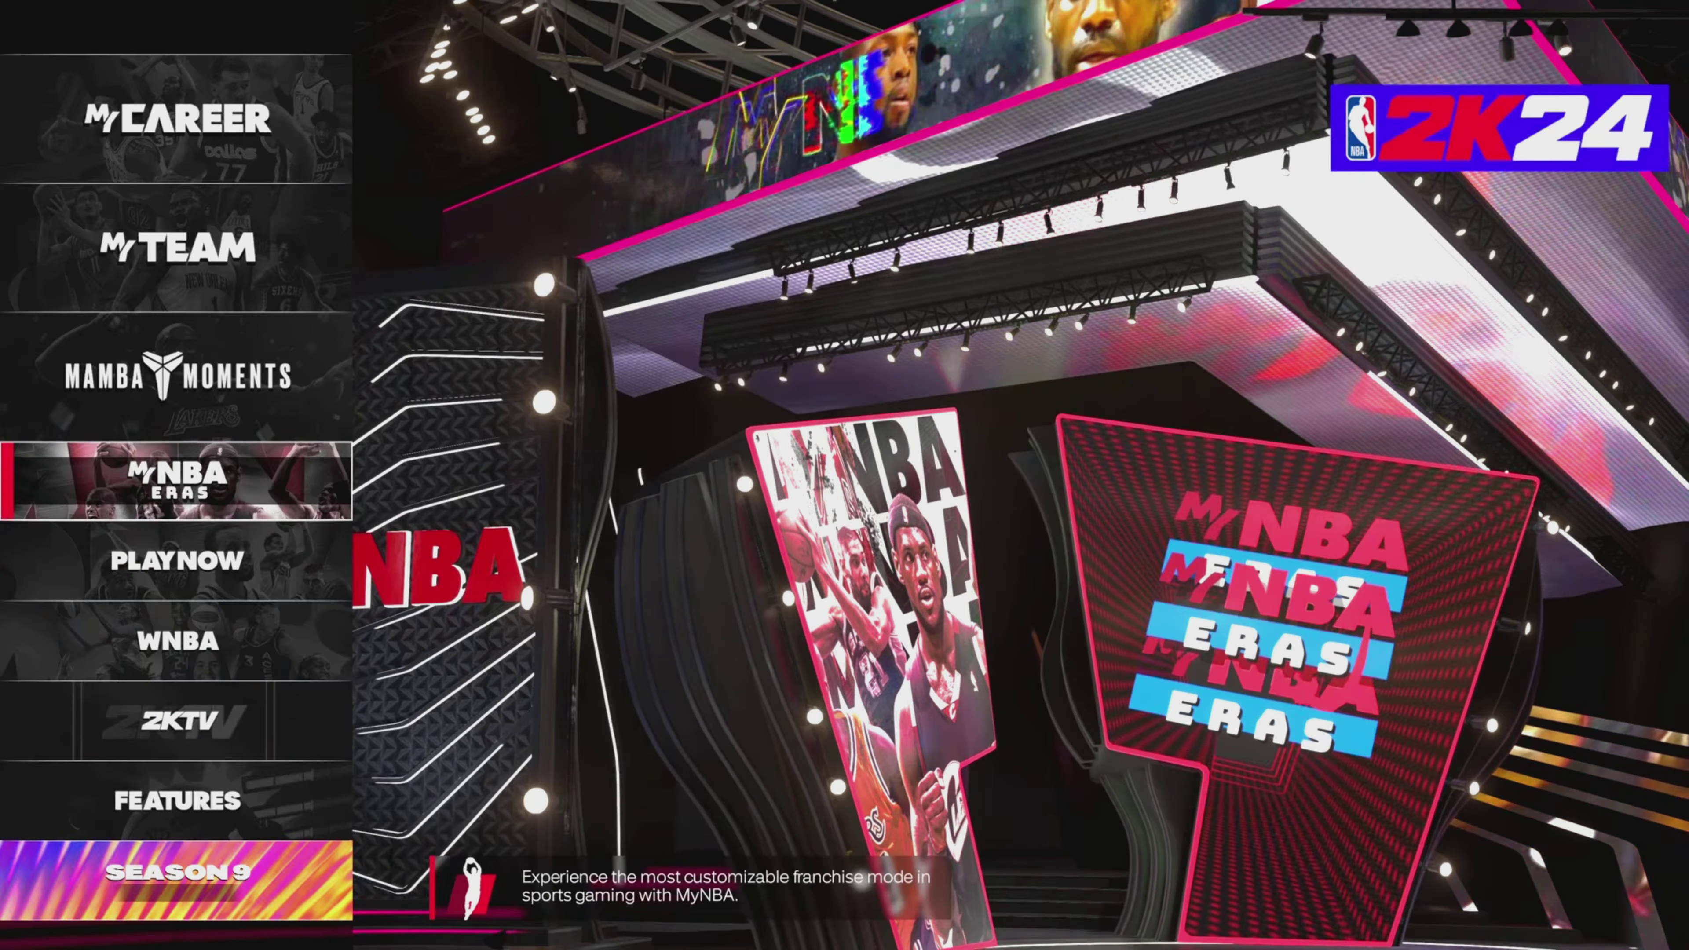
{"action": "key", "text": "Return"}
{"action": "key", "text": "Right"}
{"action": "key", "text": "Right"}
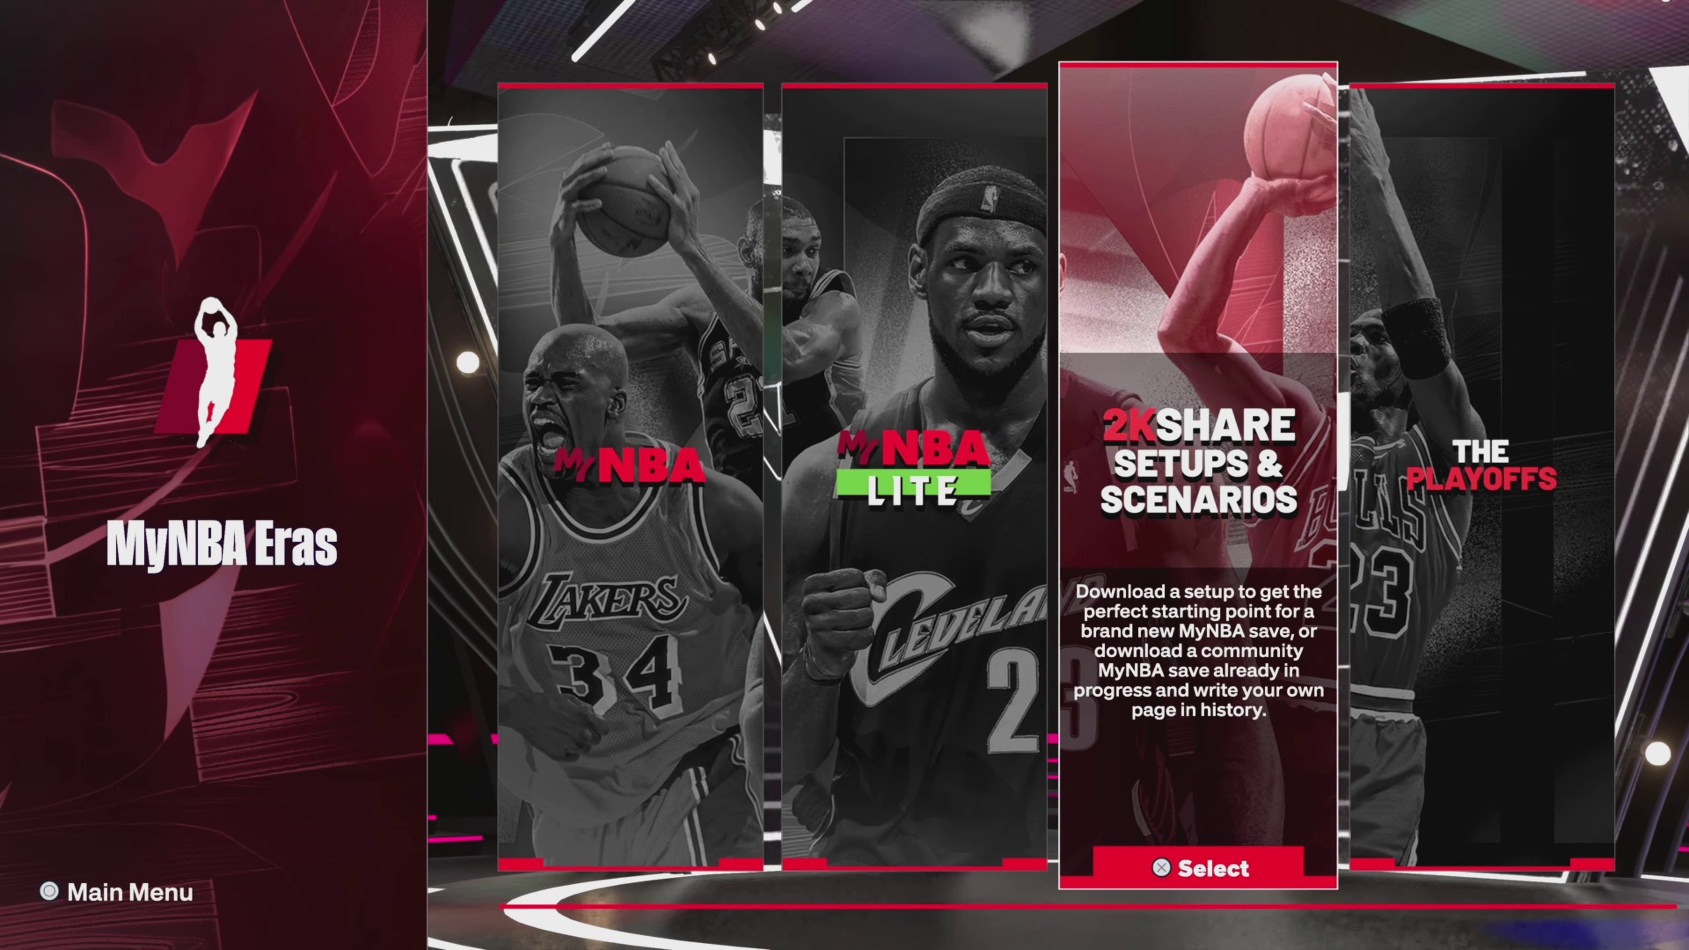
{"action": "key", "text": "Left"}
{"action": "key", "text": "Left"}
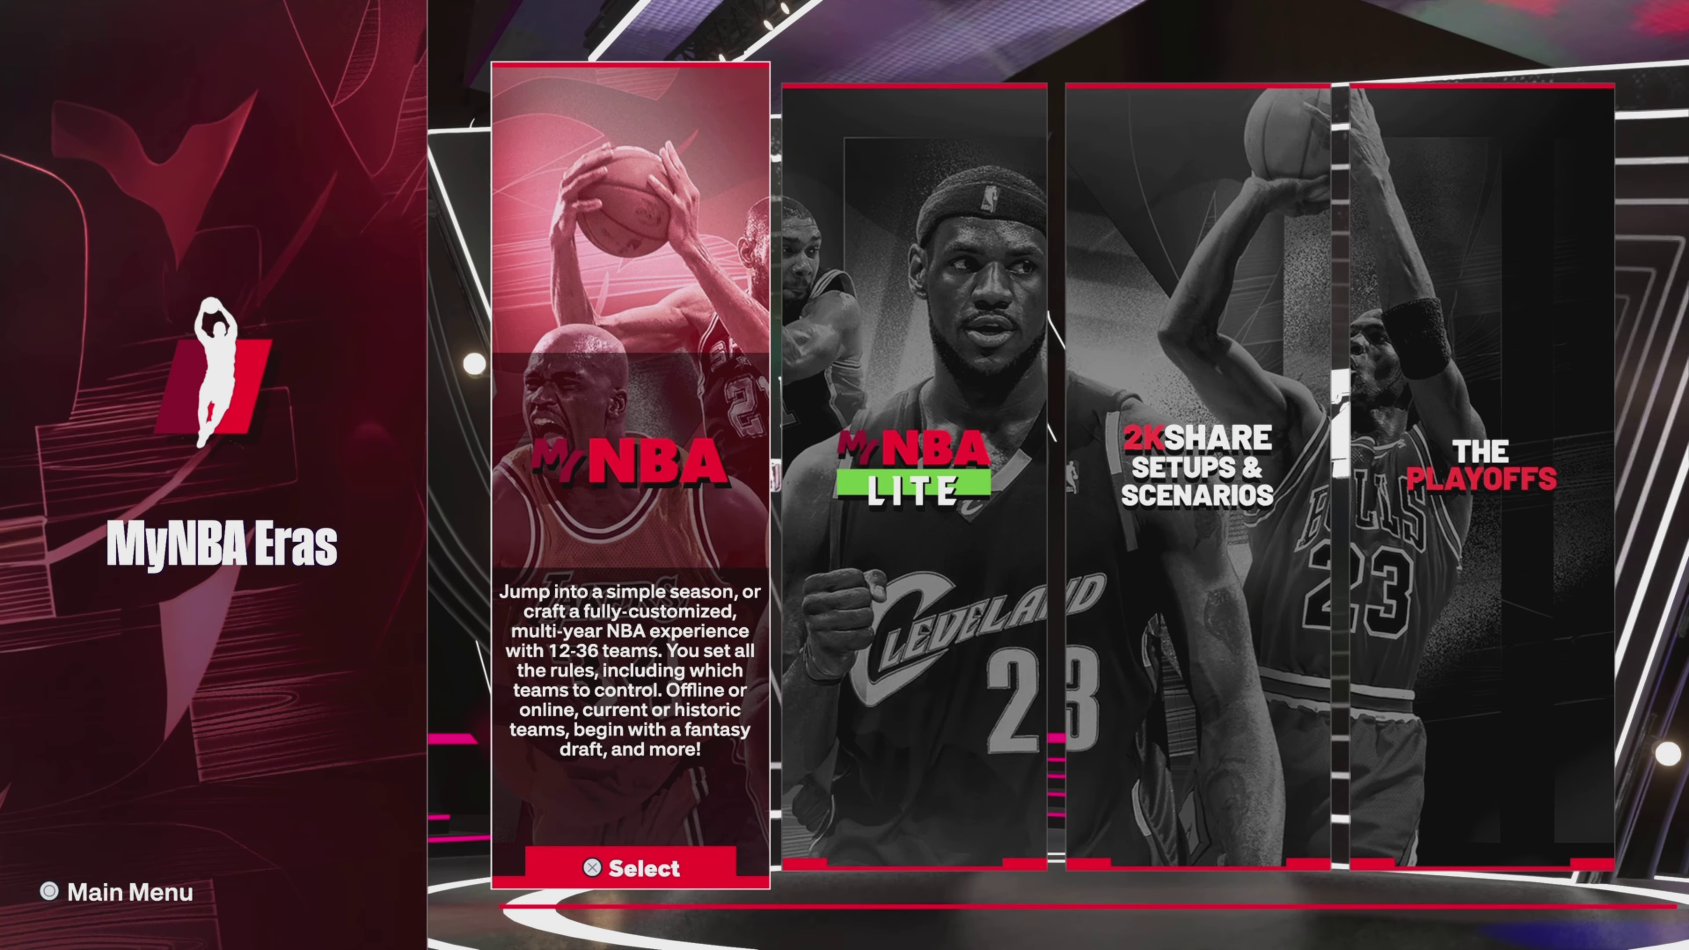
{"action": "key", "text": "Right"}
{"action": "key", "text": "Right"}
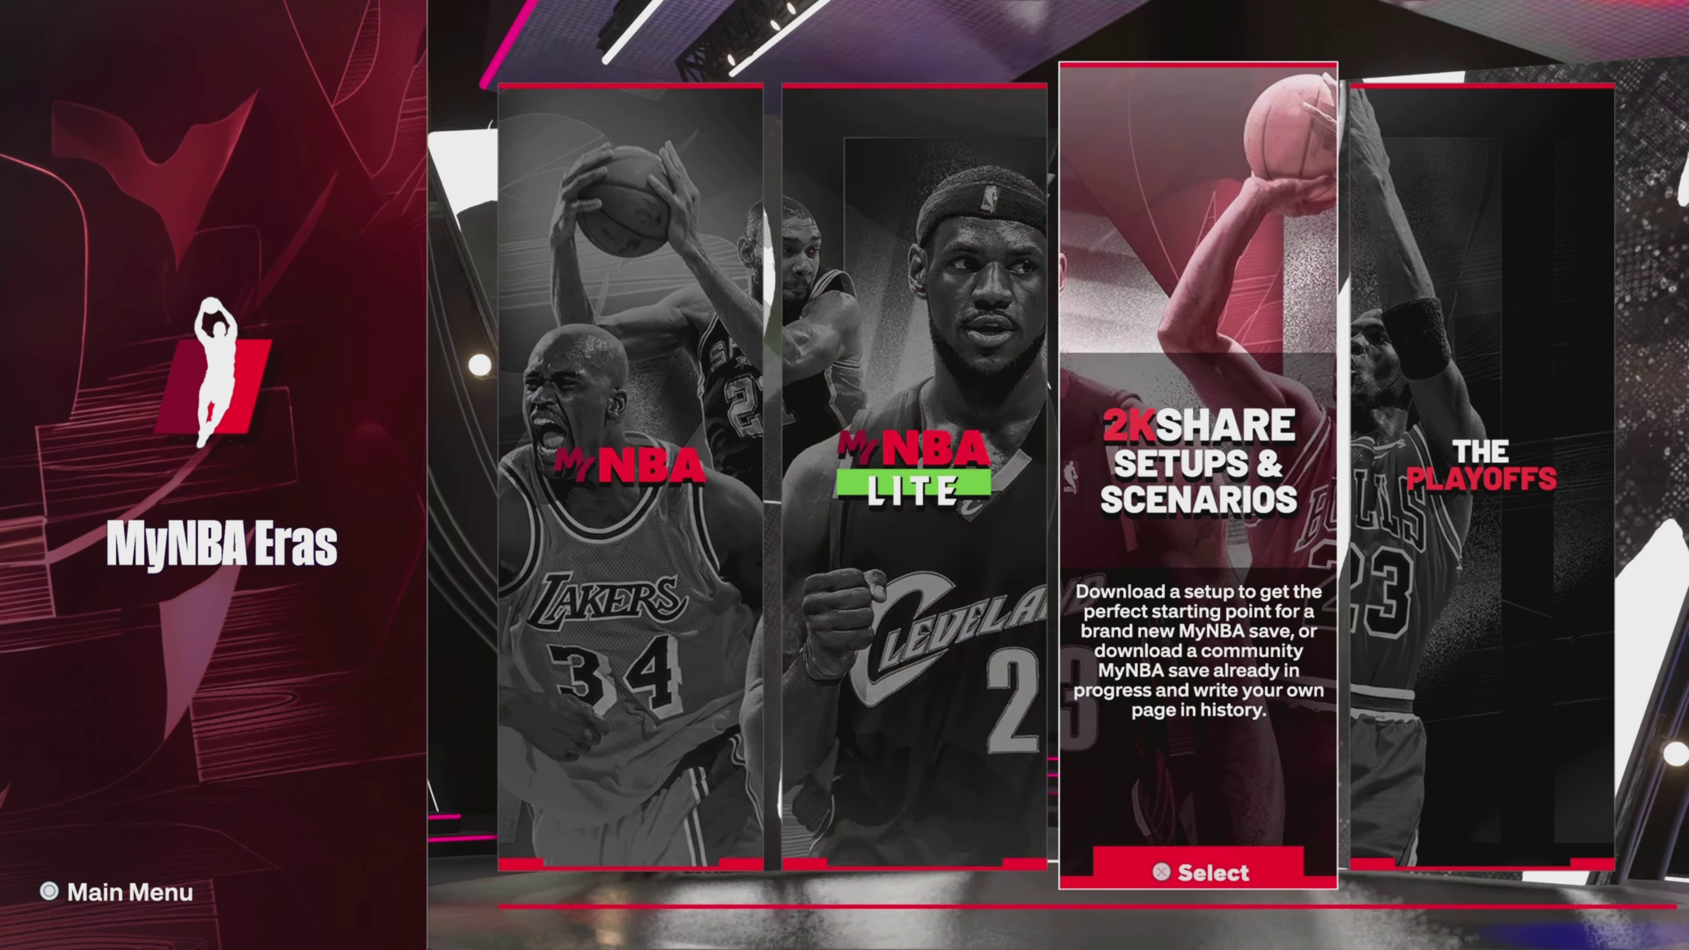
{"action": "key", "text": "Left"}
{"action": "key", "text": "Left"}
Reopen MyNBA Eras and start a new standard MyNBA save in the empty third slot
{"action": "key", "text": "Escape"}
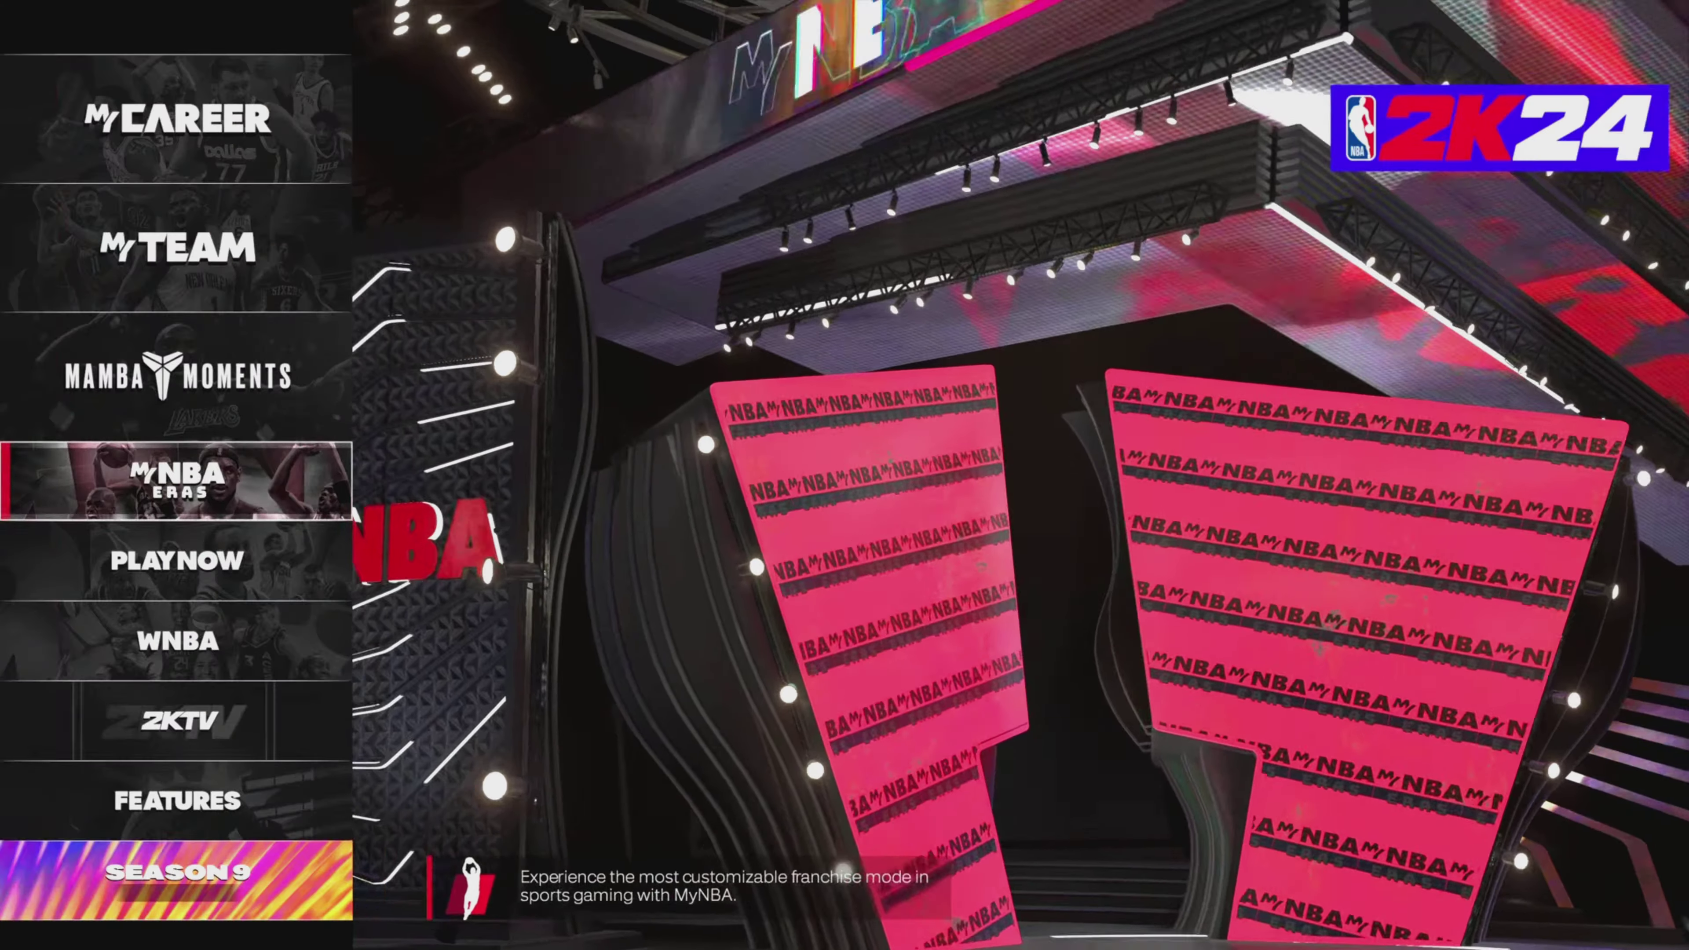
{"action": "key", "text": "Up"}
{"action": "key", "text": "Up"}
{"action": "key", "text": "Up"}
{"action": "key", "text": "Down"}
{"action": "key", "text": "Down"}
{"action": "key", "text": "Down"}
{"action": "key", "text": "Down"}
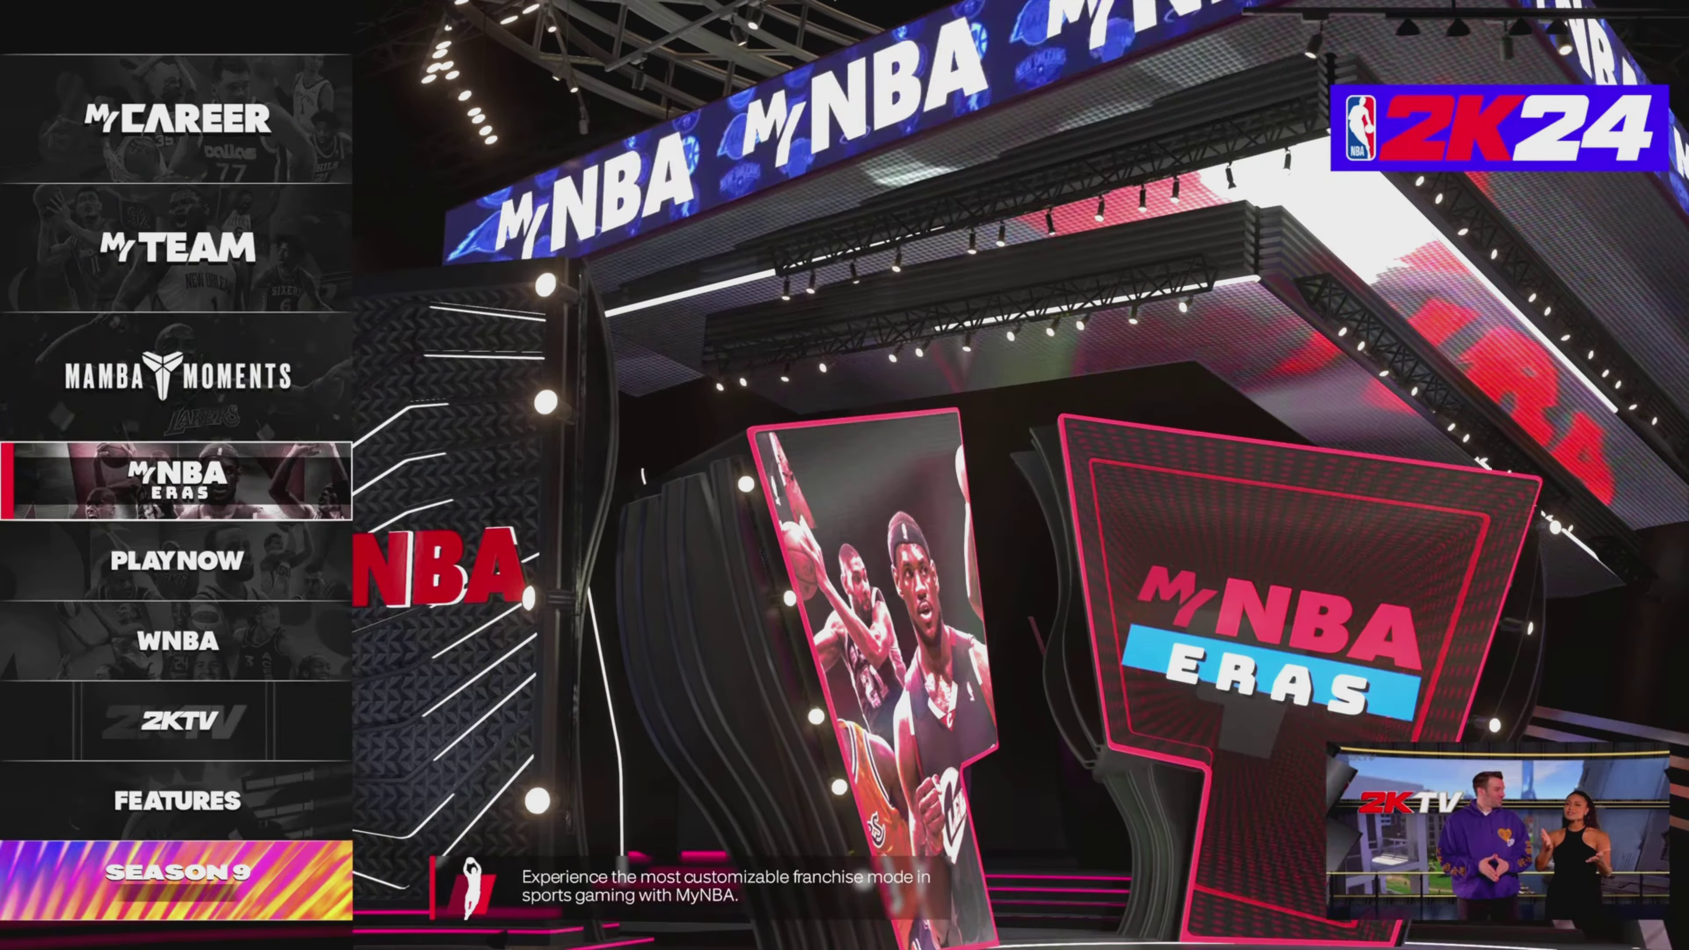
{"action": "key", "text": "Up"}
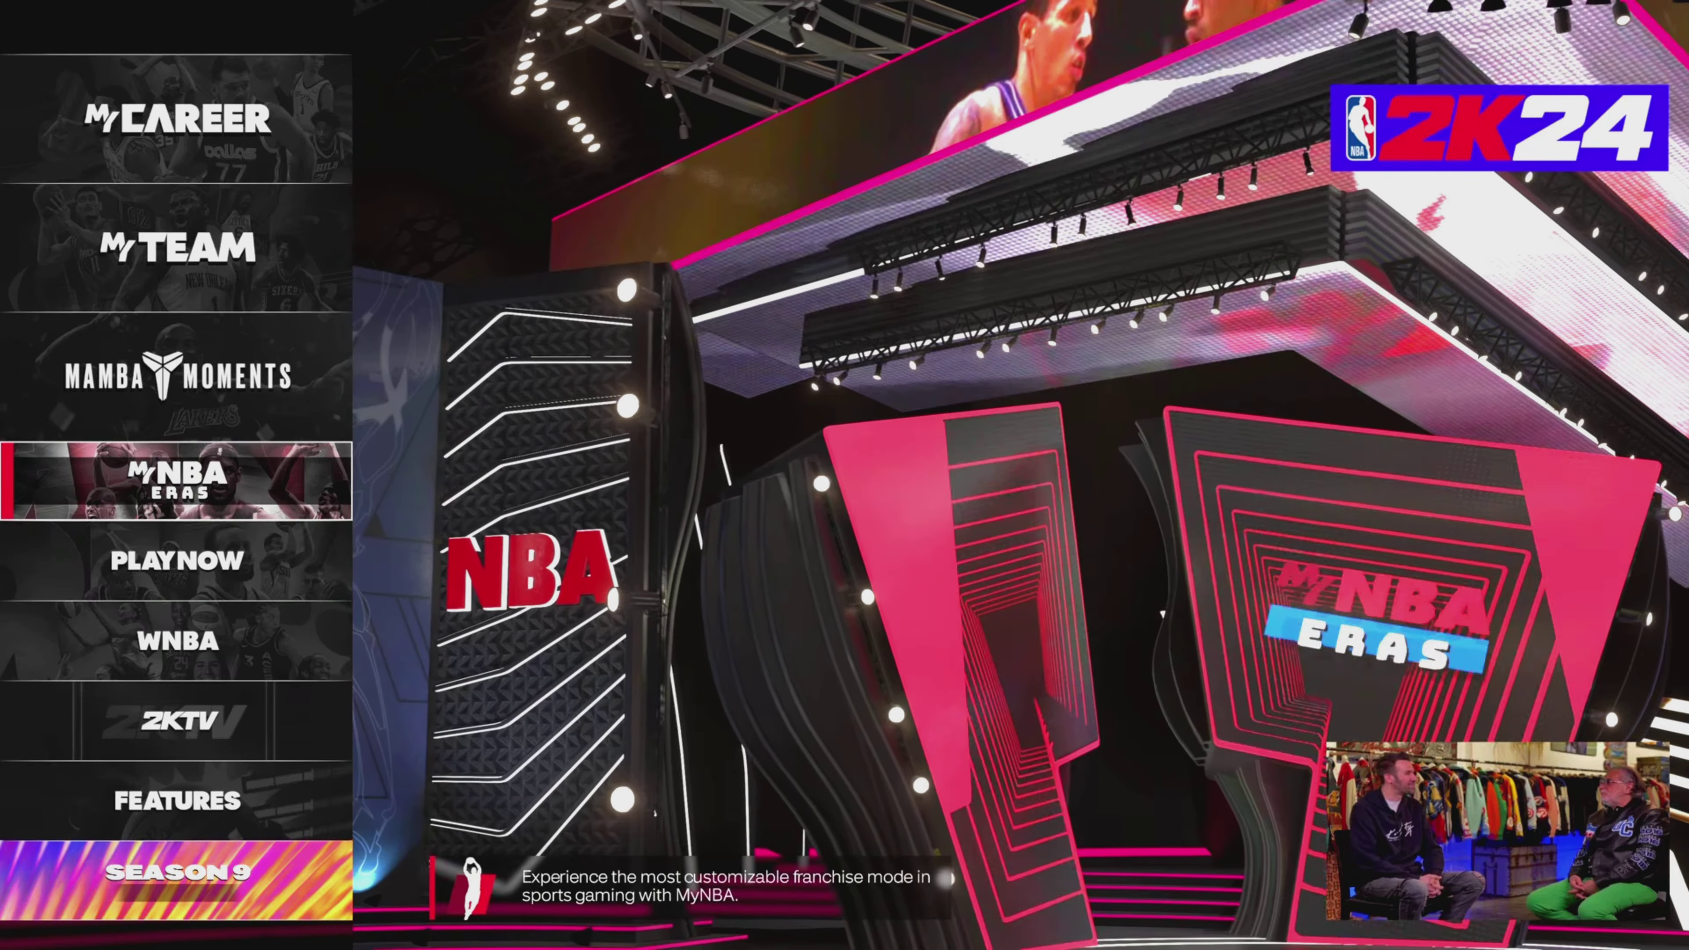
{"action": "key", "text": "Return"}
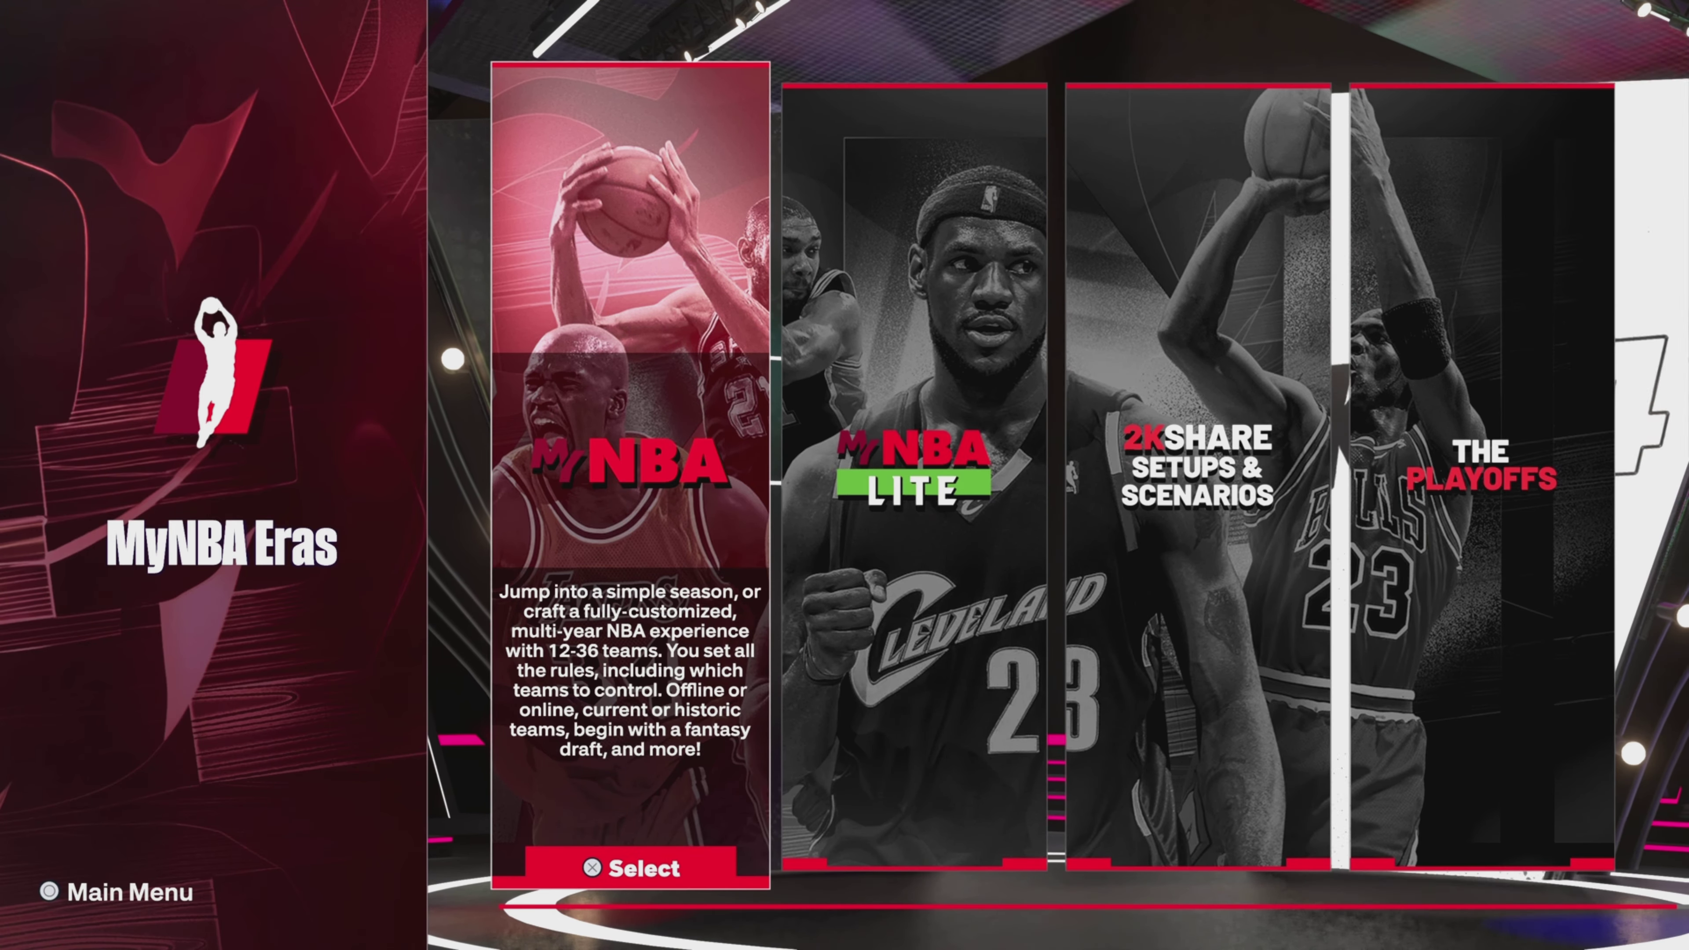
{"action": "key", "text": "Return"}
{"action": "key", "text": "Right"}
{"action": "key", "text": "Right"}
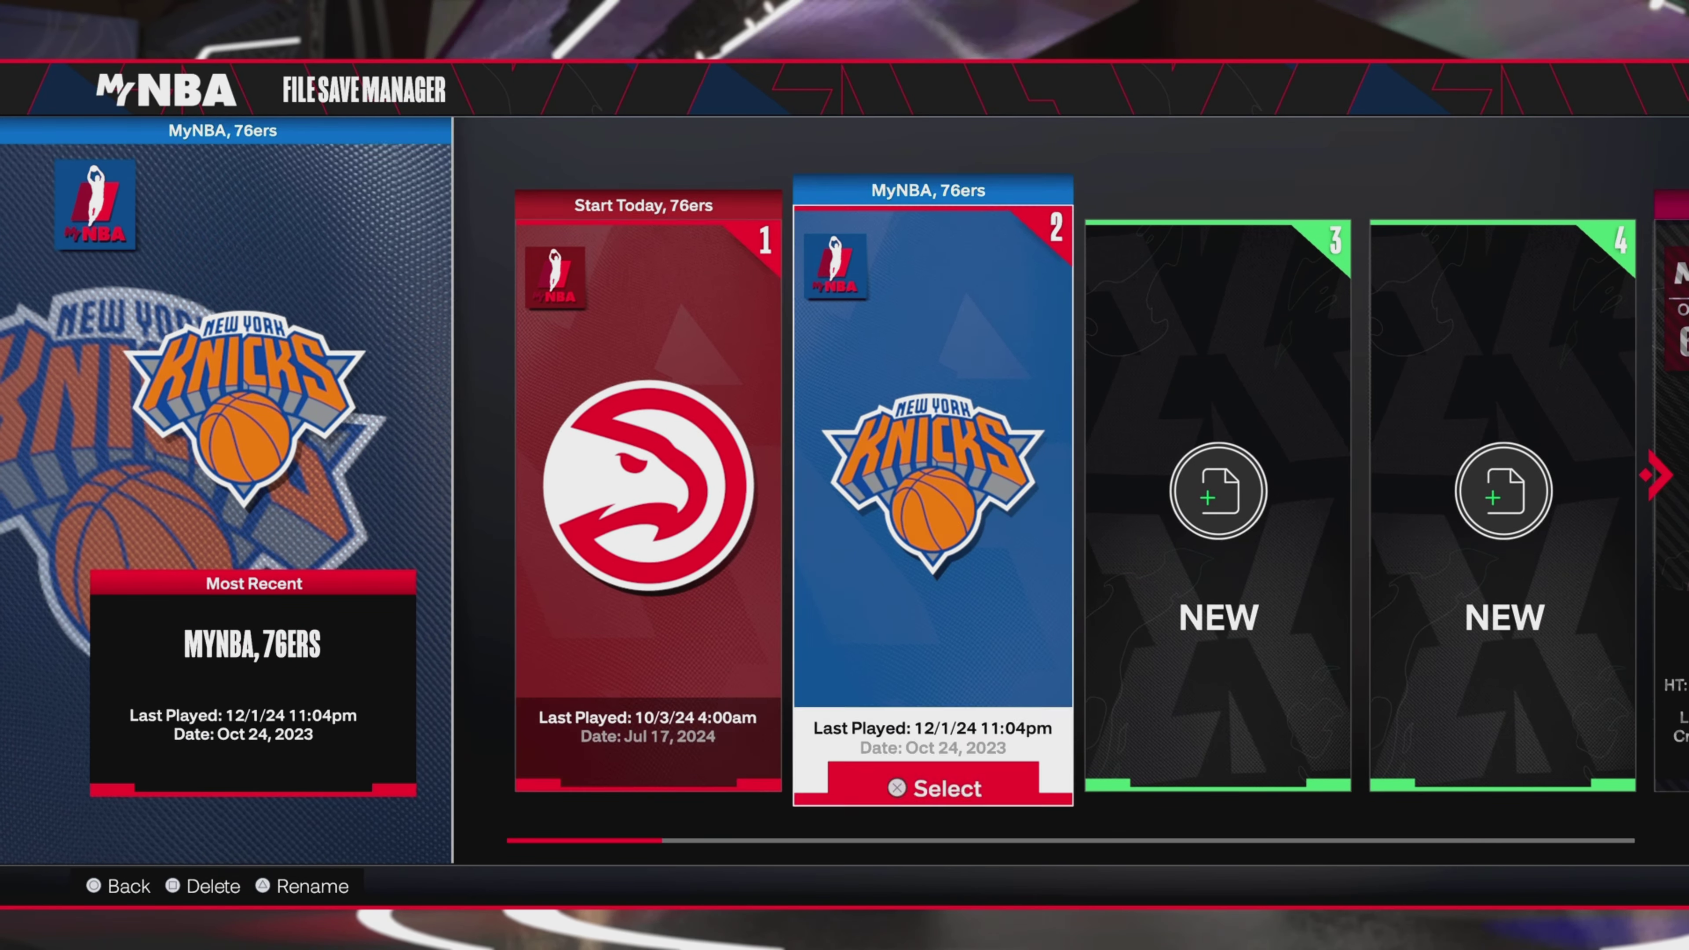
{"action": "key", "text": "Return"}
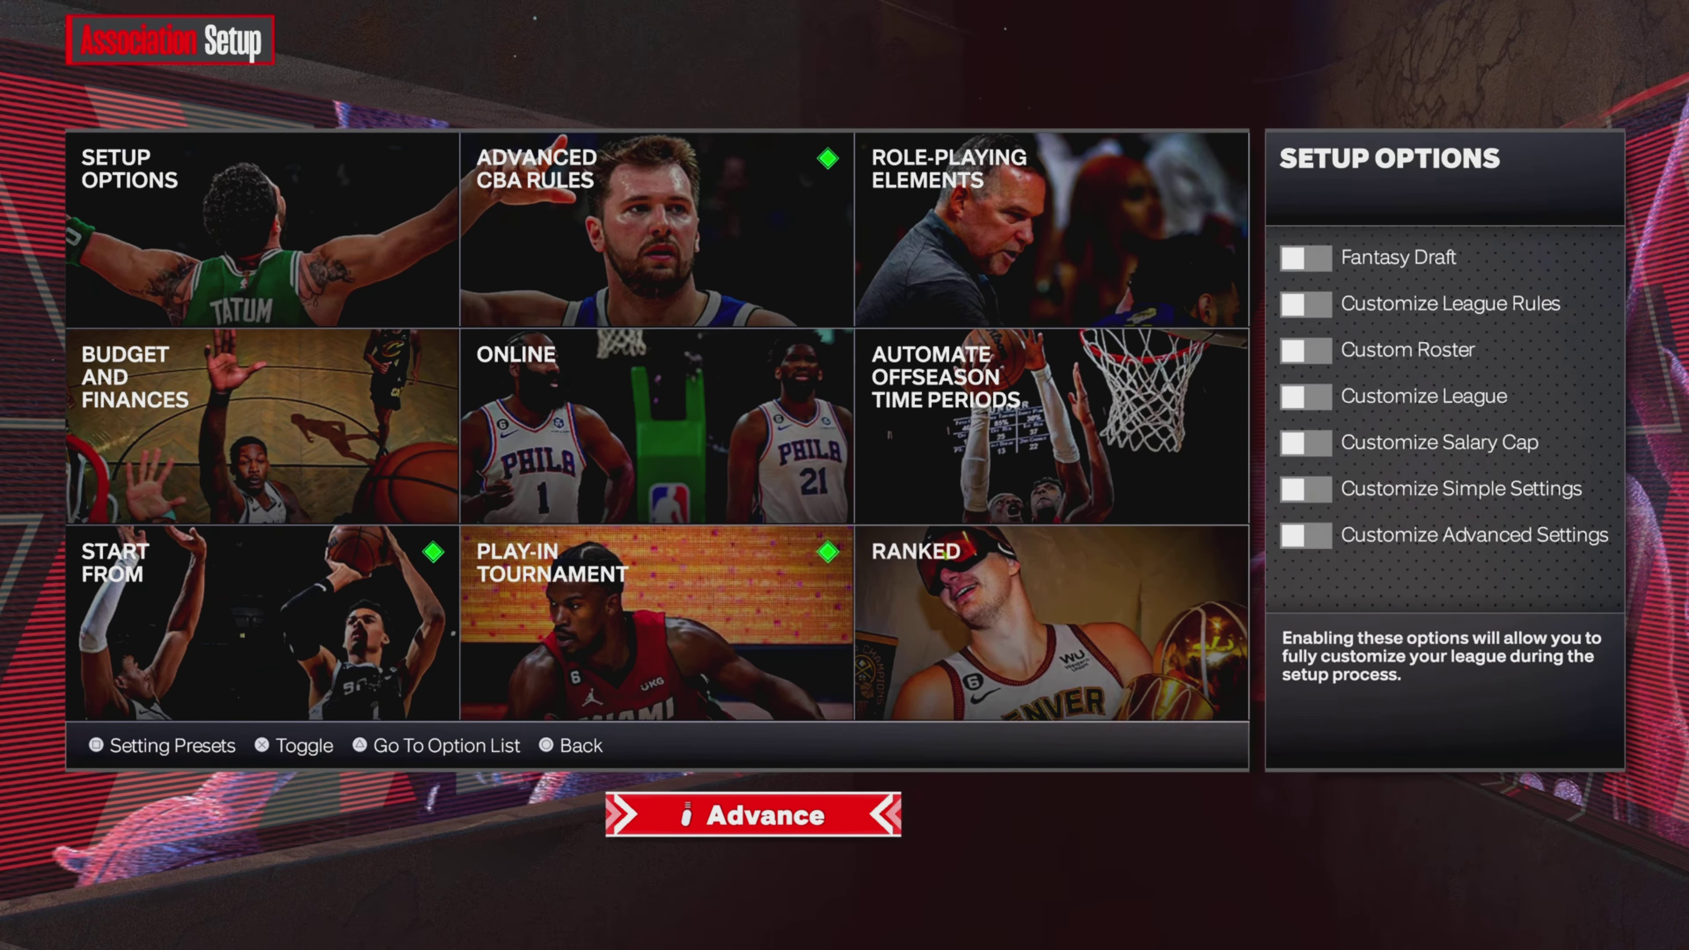
Enter the Setup Options list and turn on Custom Roster
{"action": "key", "text": "y"}
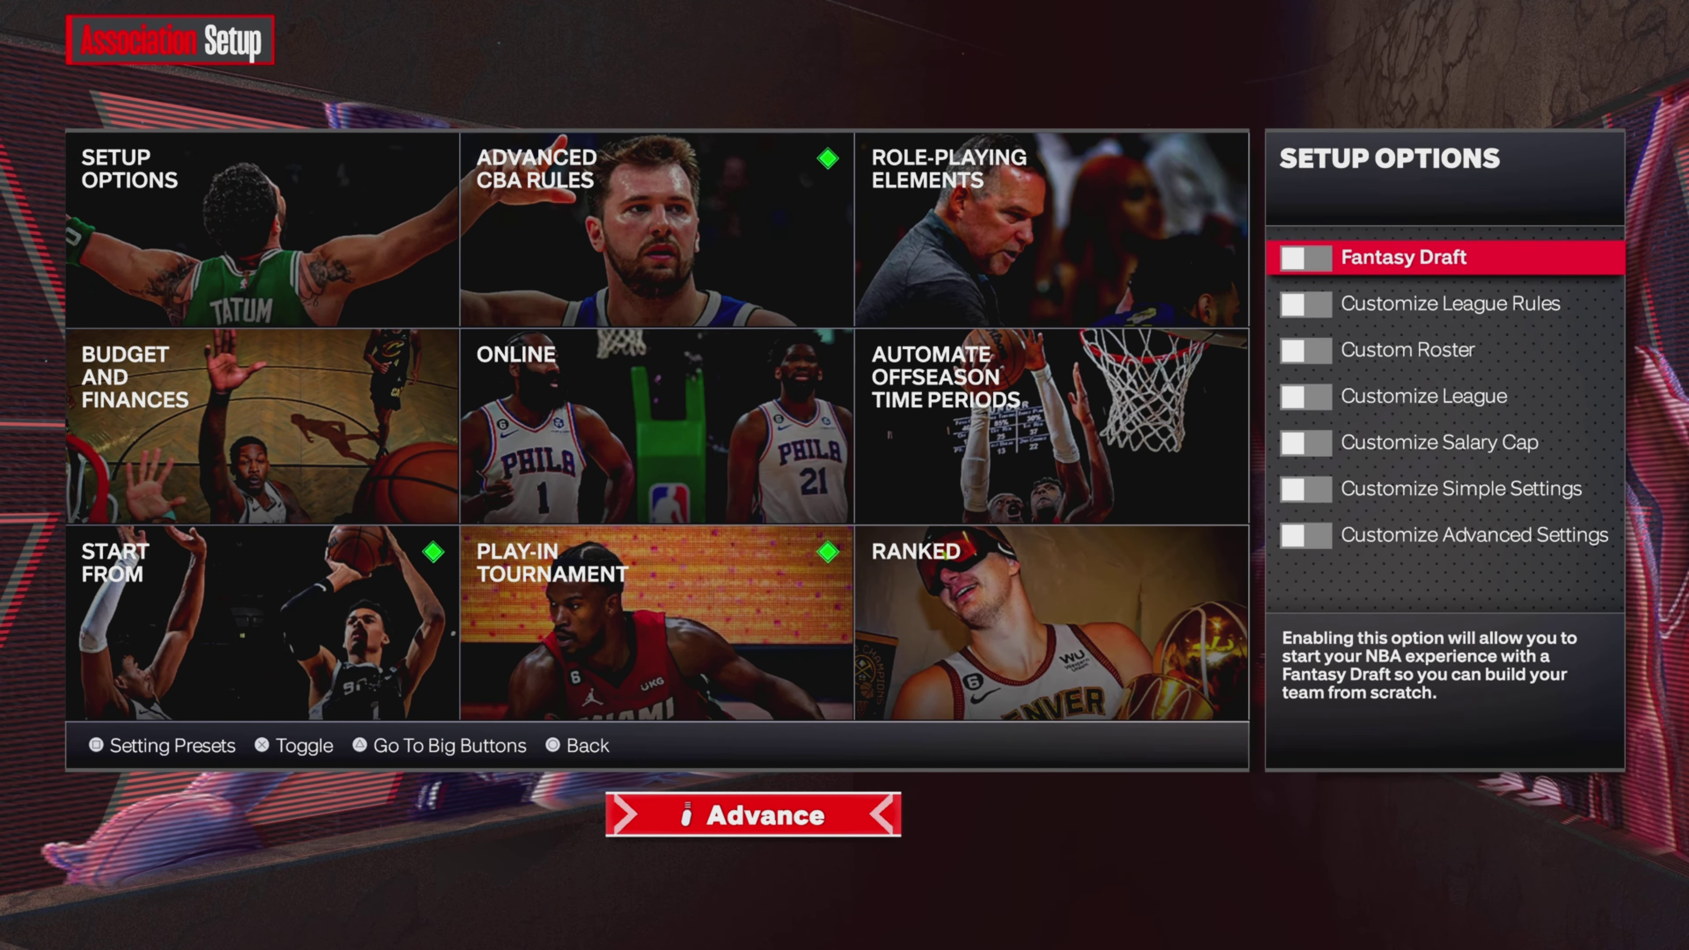
{"action": "key", "text": "y"}
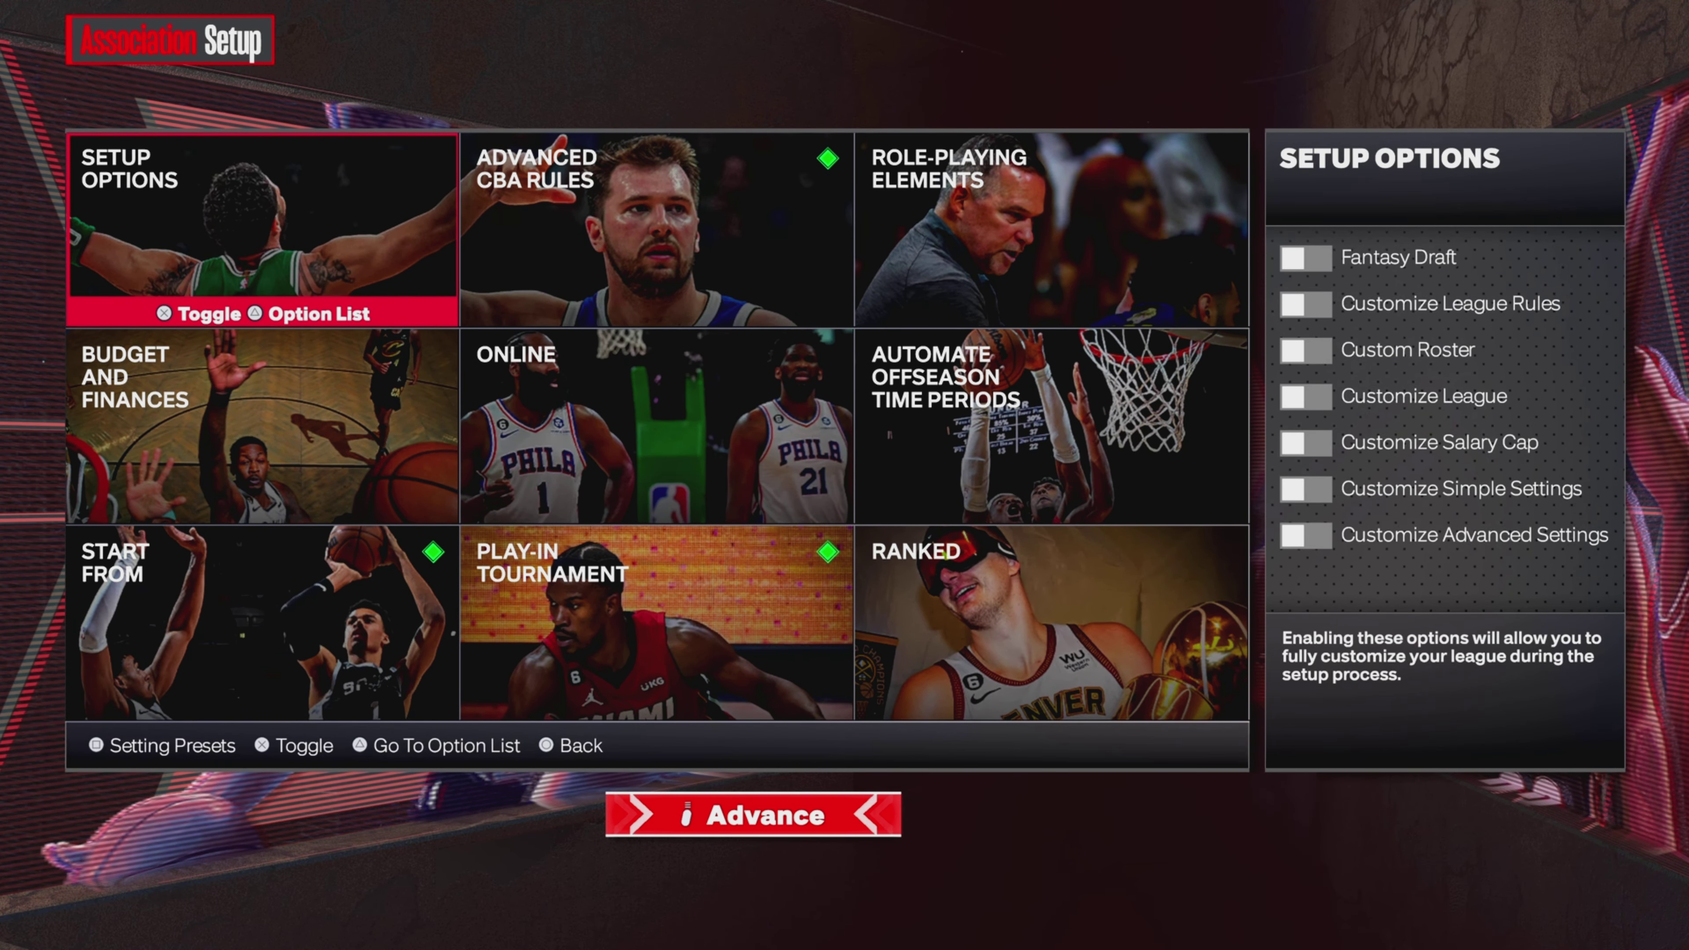
{"action": "key", "text": "y"}
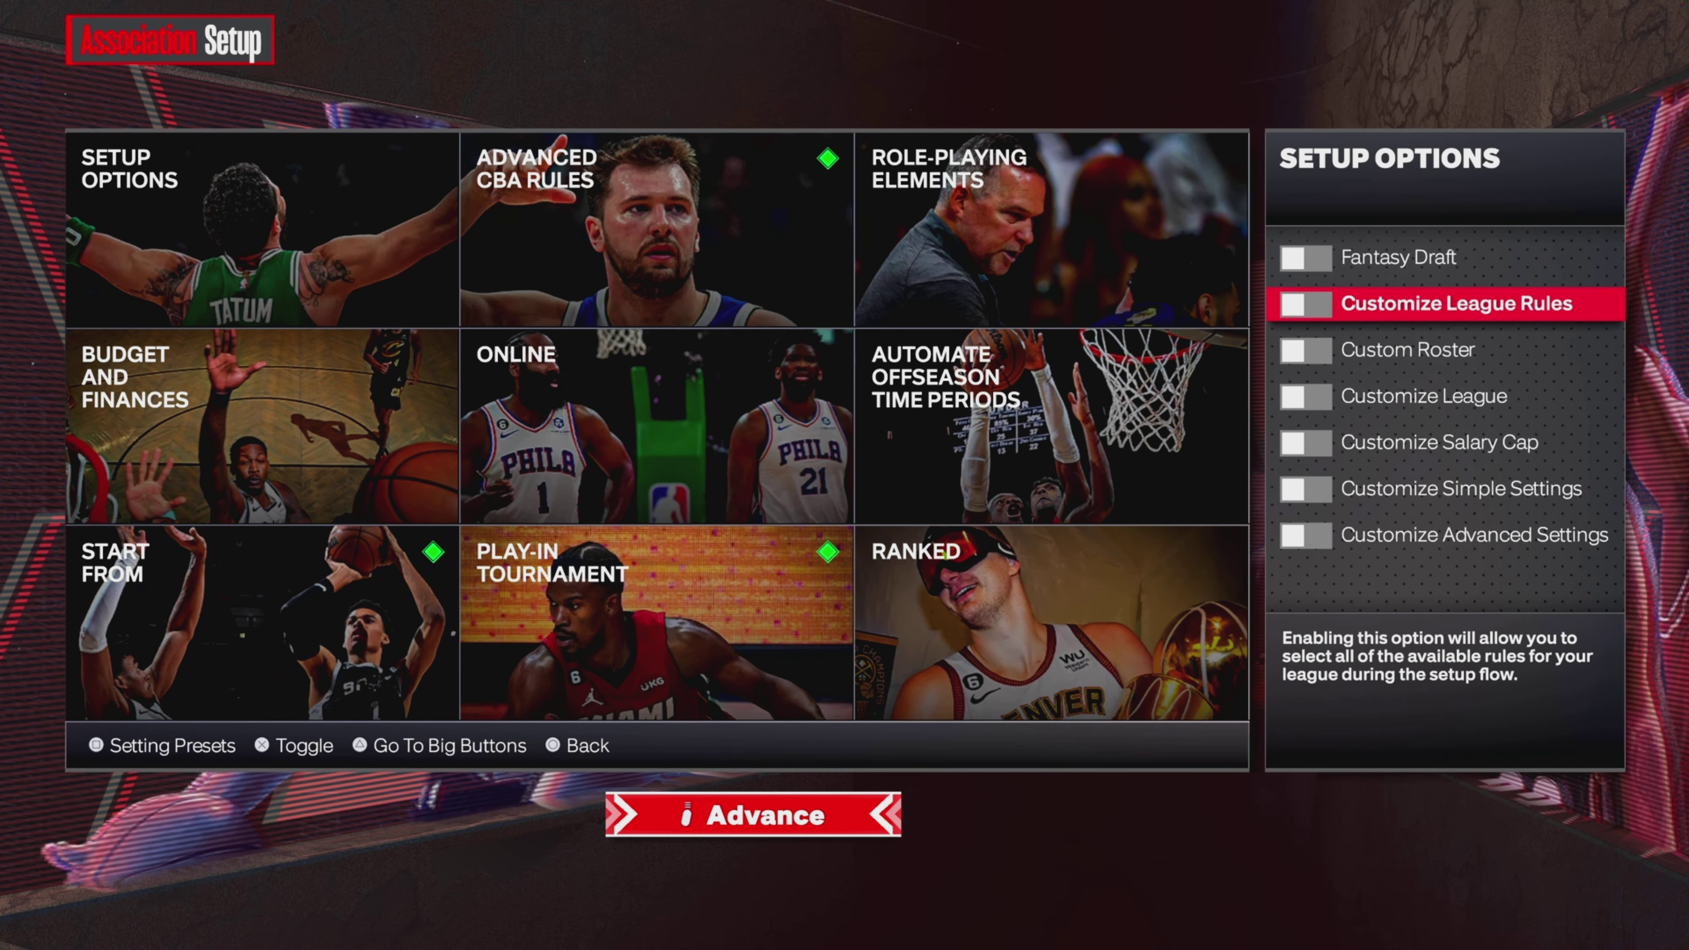
{"action": "key", "text": "Down"}
{"action": "key", "text": "Down"}
{"action": "key", "text": "Down"}
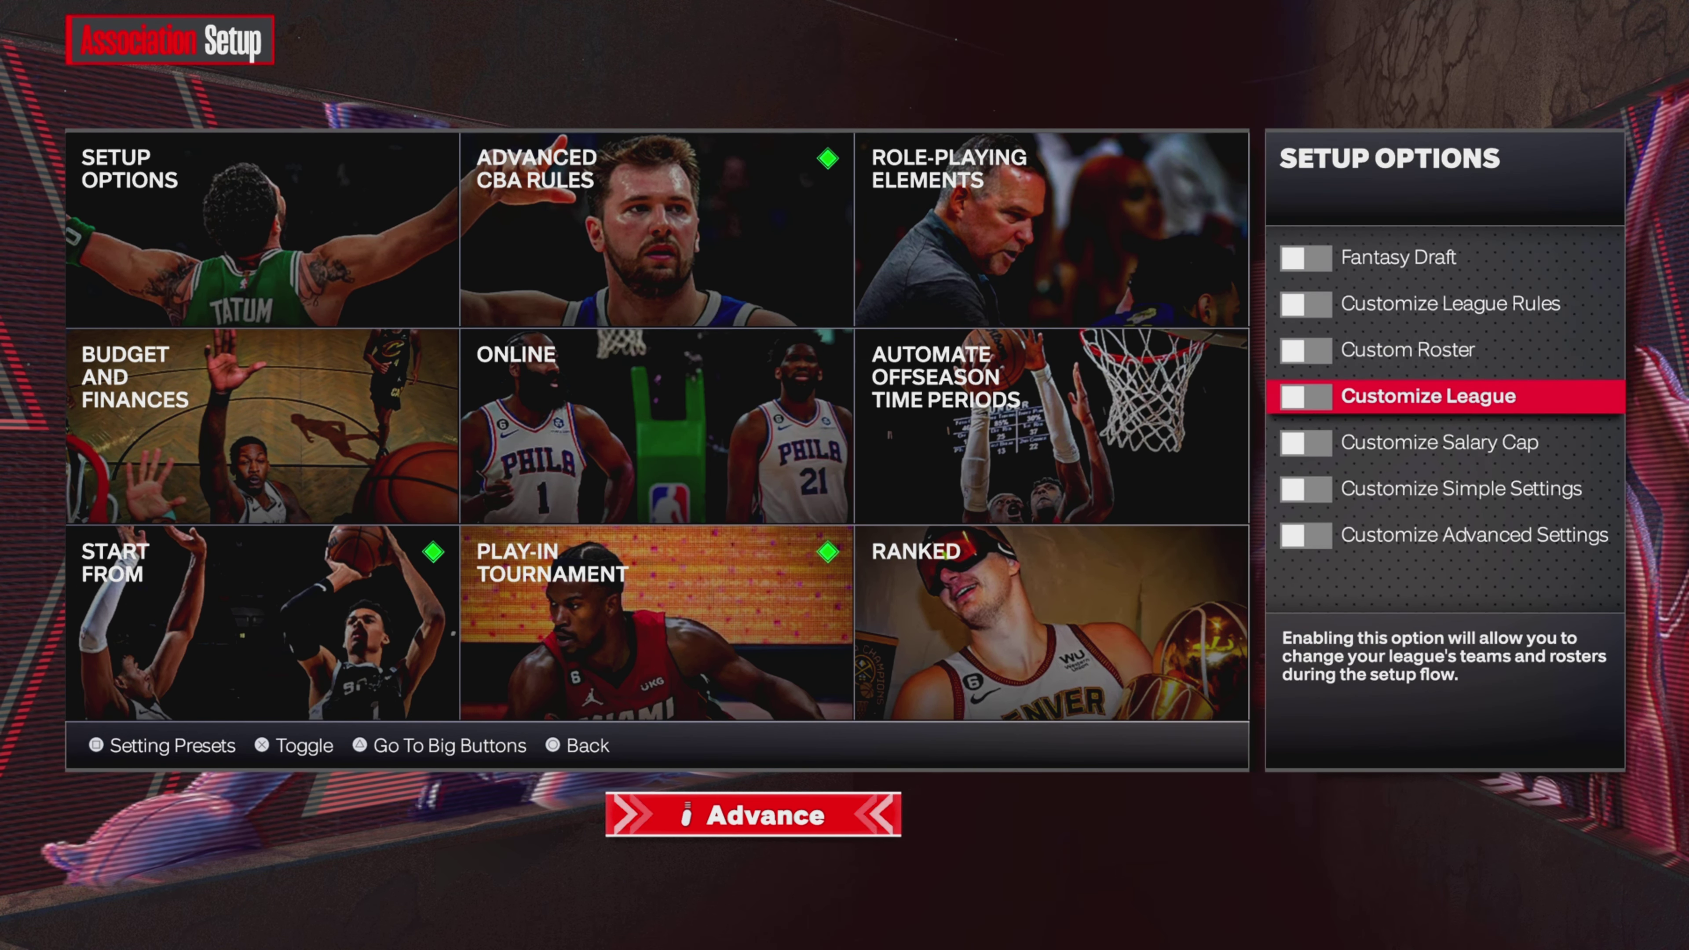
{"action": "key", "text": "Down"}
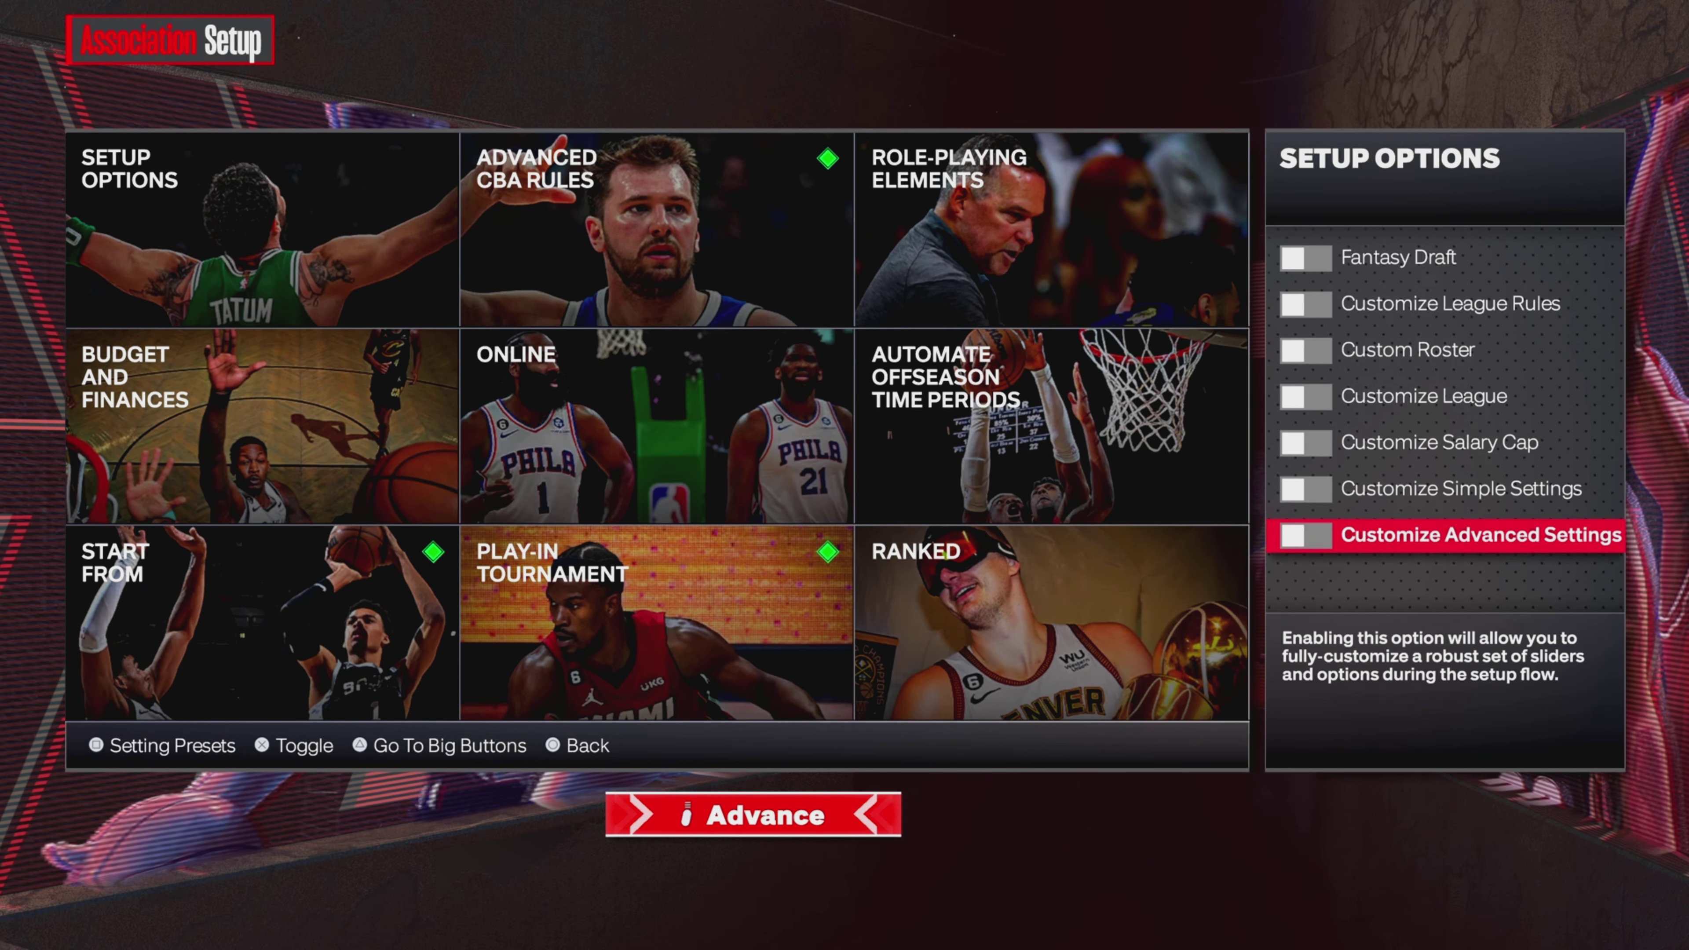
{"action": "key", "text": "Up"}
{"action": "key", "text": "Up"}
{"action": "key", "text": "Up"}
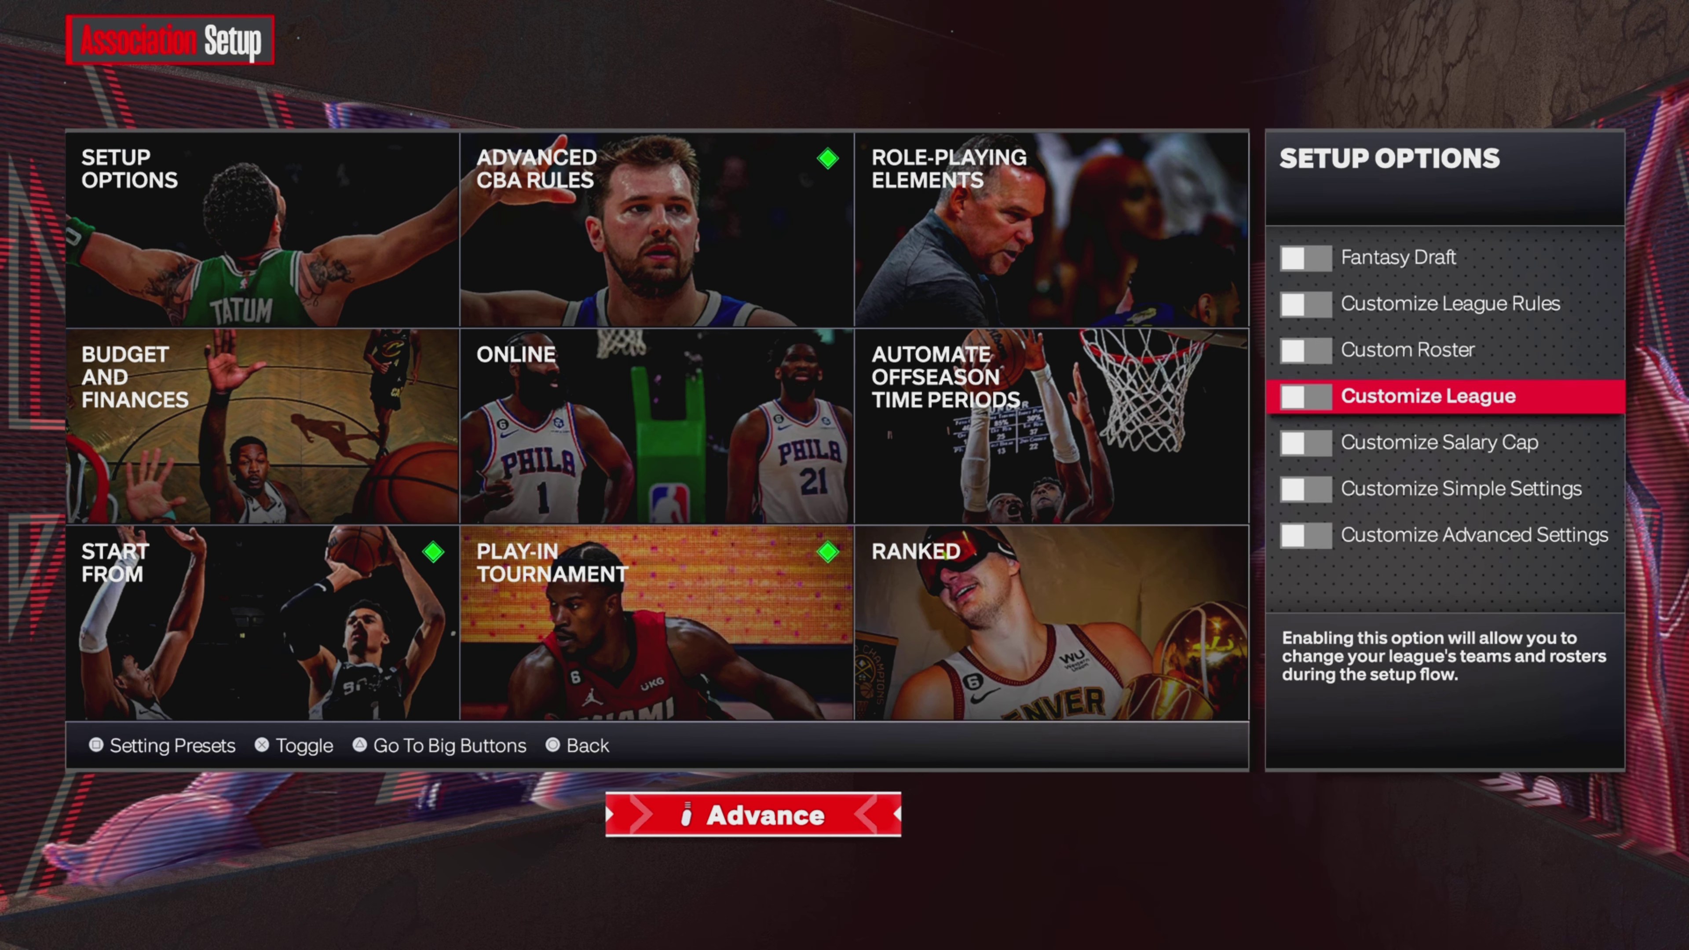
{"action": "key", "text": "Up"}
{"action": "key", "text": "Return"}
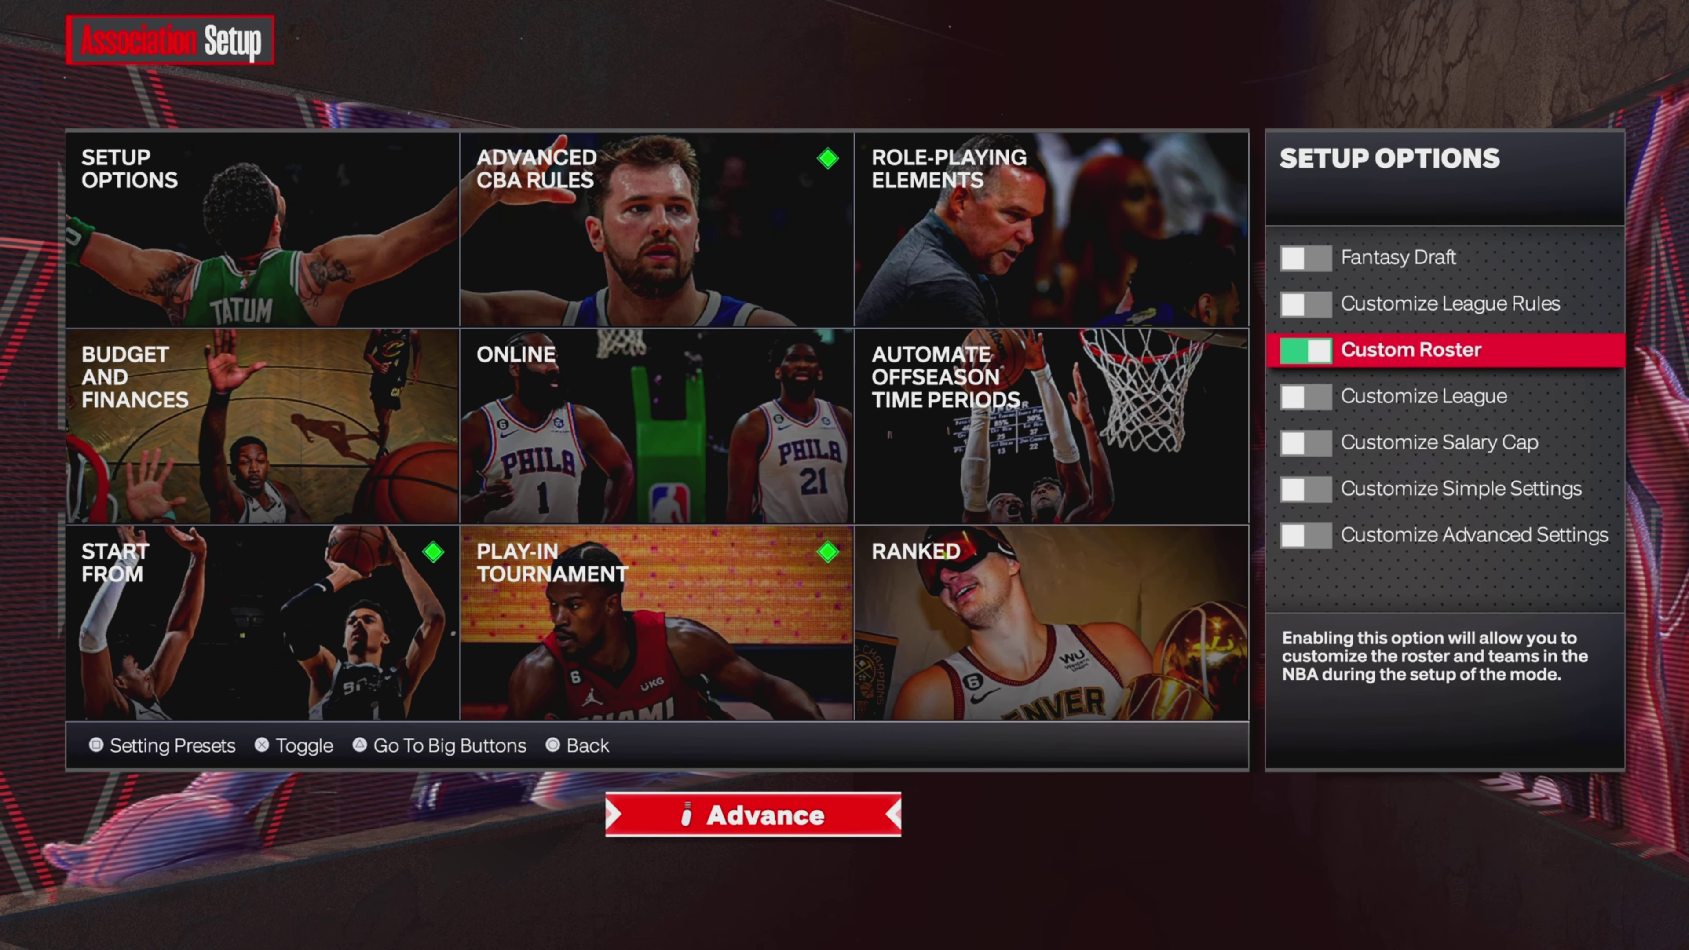
Turn on Customize League Rules, Salary Cap, Simple Settings and Advanced Settings
{"action": "key", "text": "Up"}
{"action": "key", "text": "Down"}
{"action": "key", "text": "Return"}
{"action": "key", "text": "Down"}
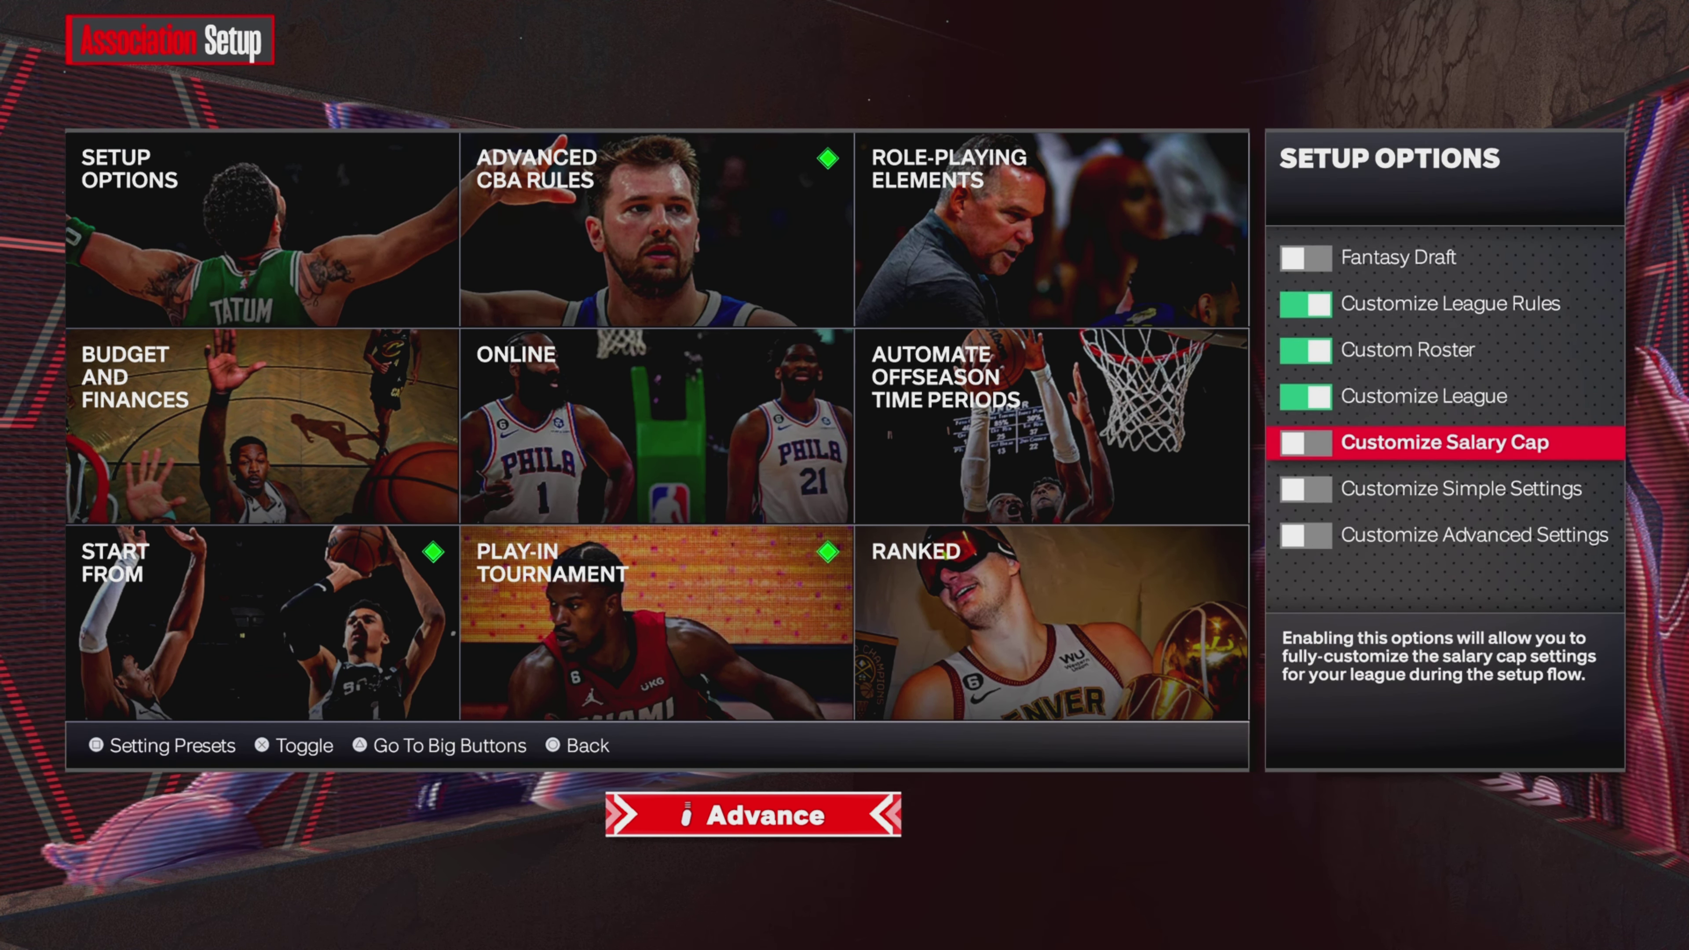
{"action": "key", "text": "Return"}
{"action": "key", "text": "Down"}
{"action": "key", "text": "Return"}
{"action": "key", "text": "Down"}
{"action": "key", "text": "Return"}
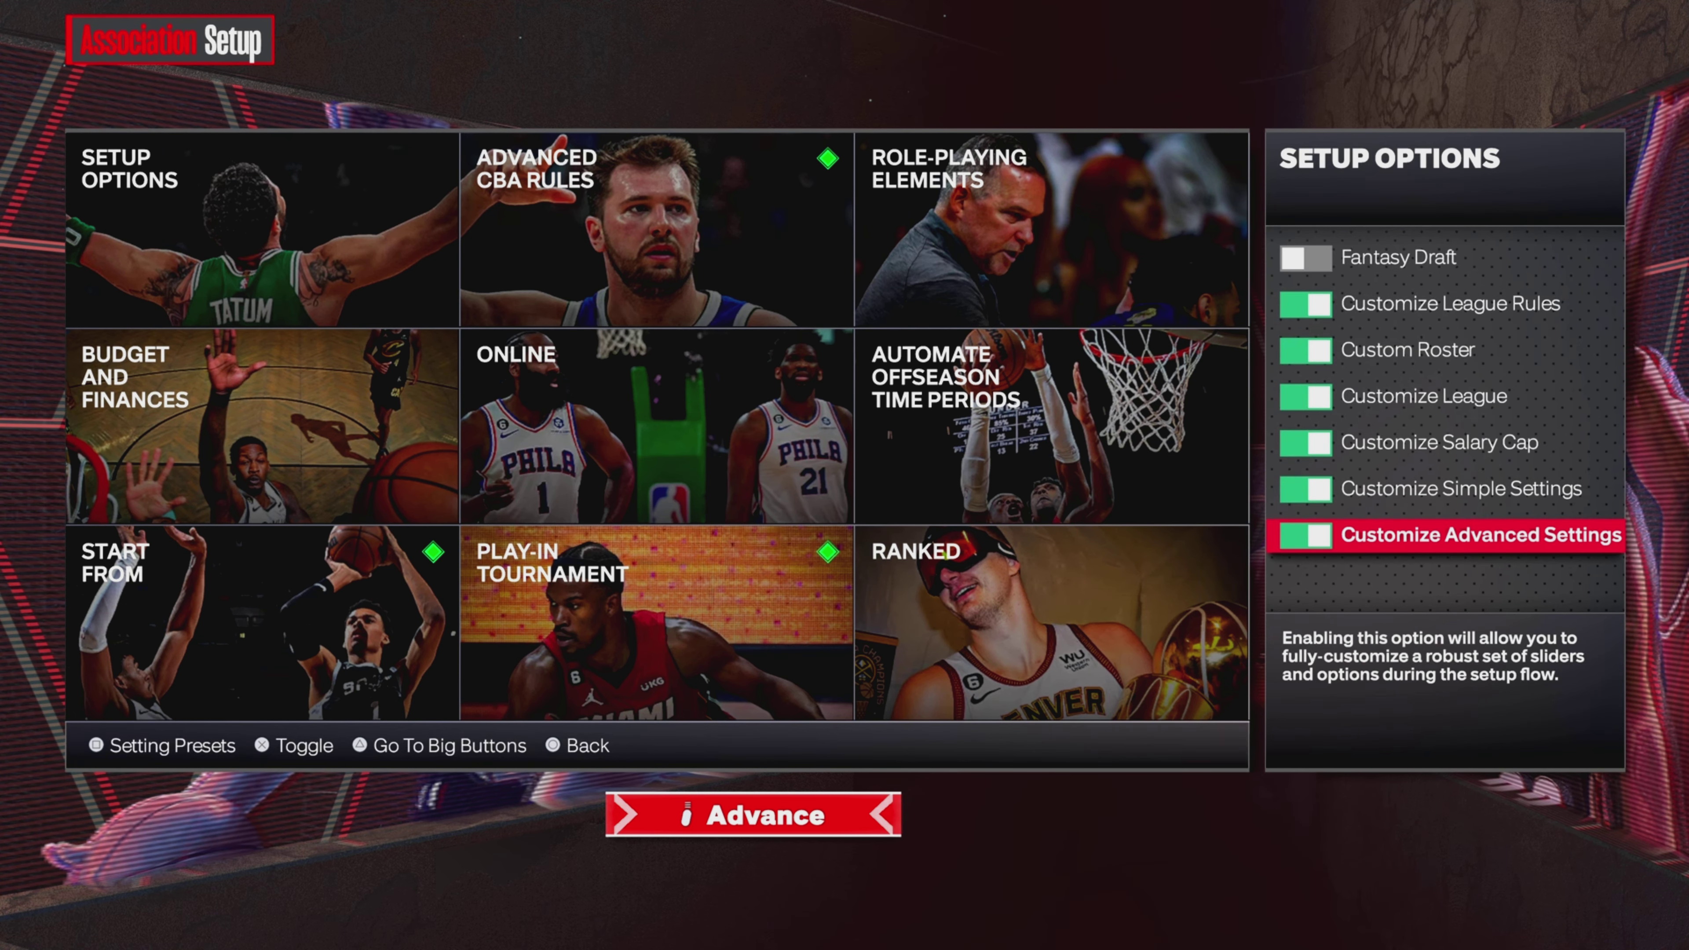
{"action": "key", "text": "Tab"}
Review the Advanced CBA Rules, Budget and Finances, offseason automation, Ranked and Start From settings
{"action": "key", "text": "Right"}
{"action": "key", "text": "Right"}
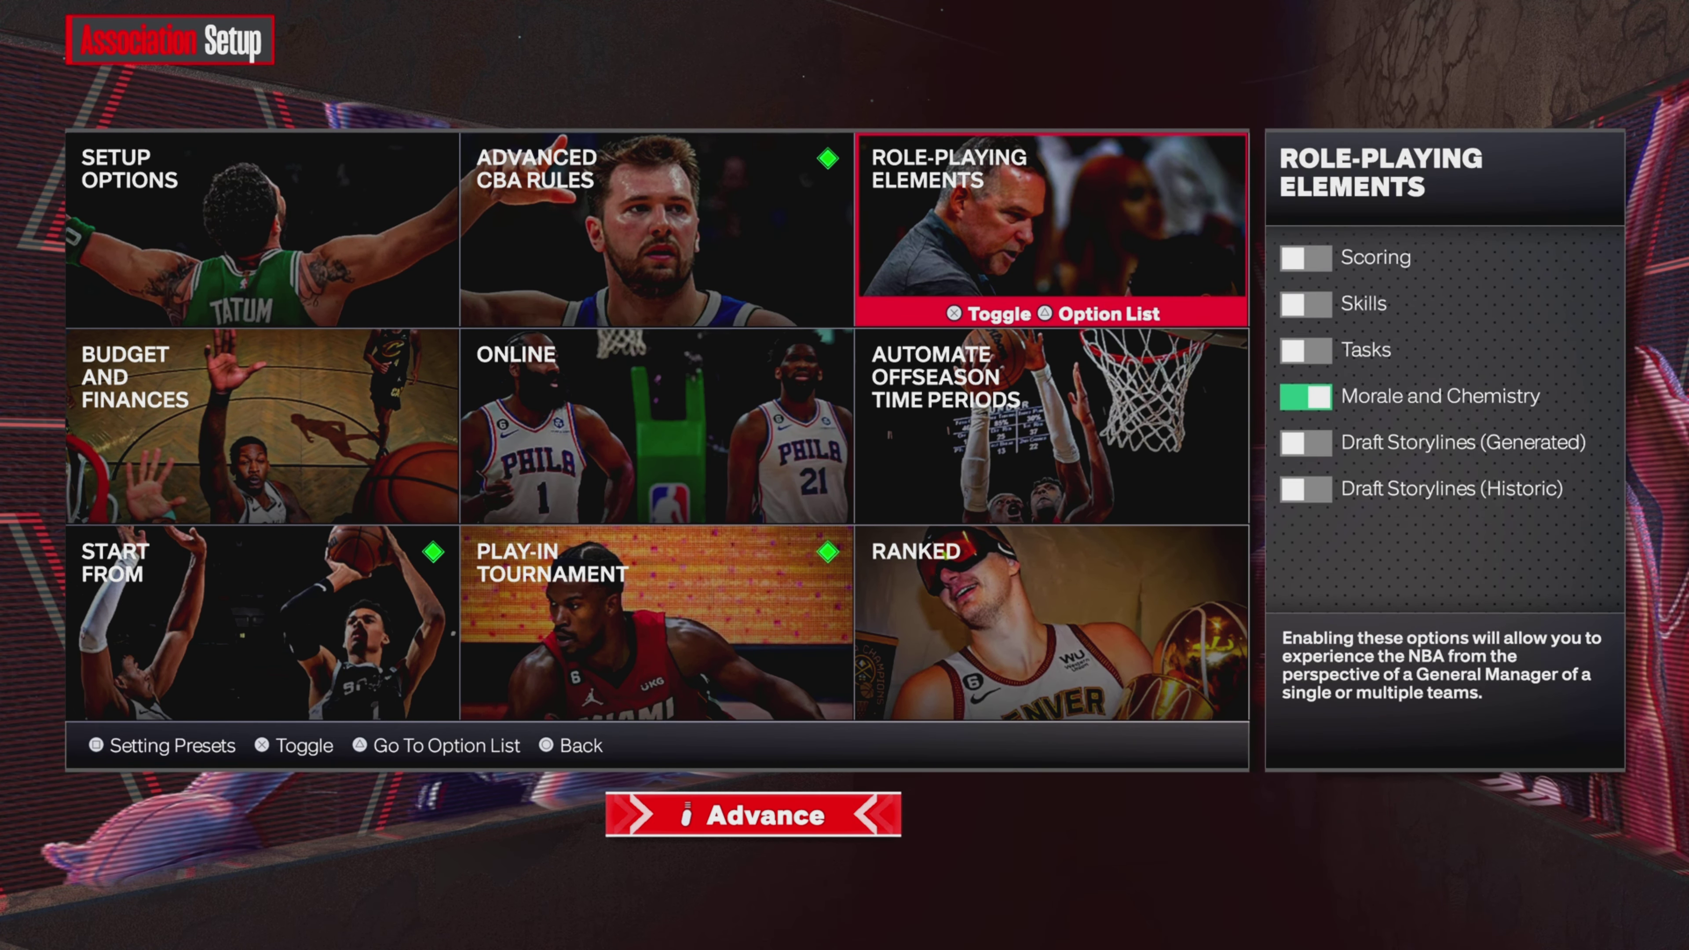
{"action": "key", "text": "Left"}
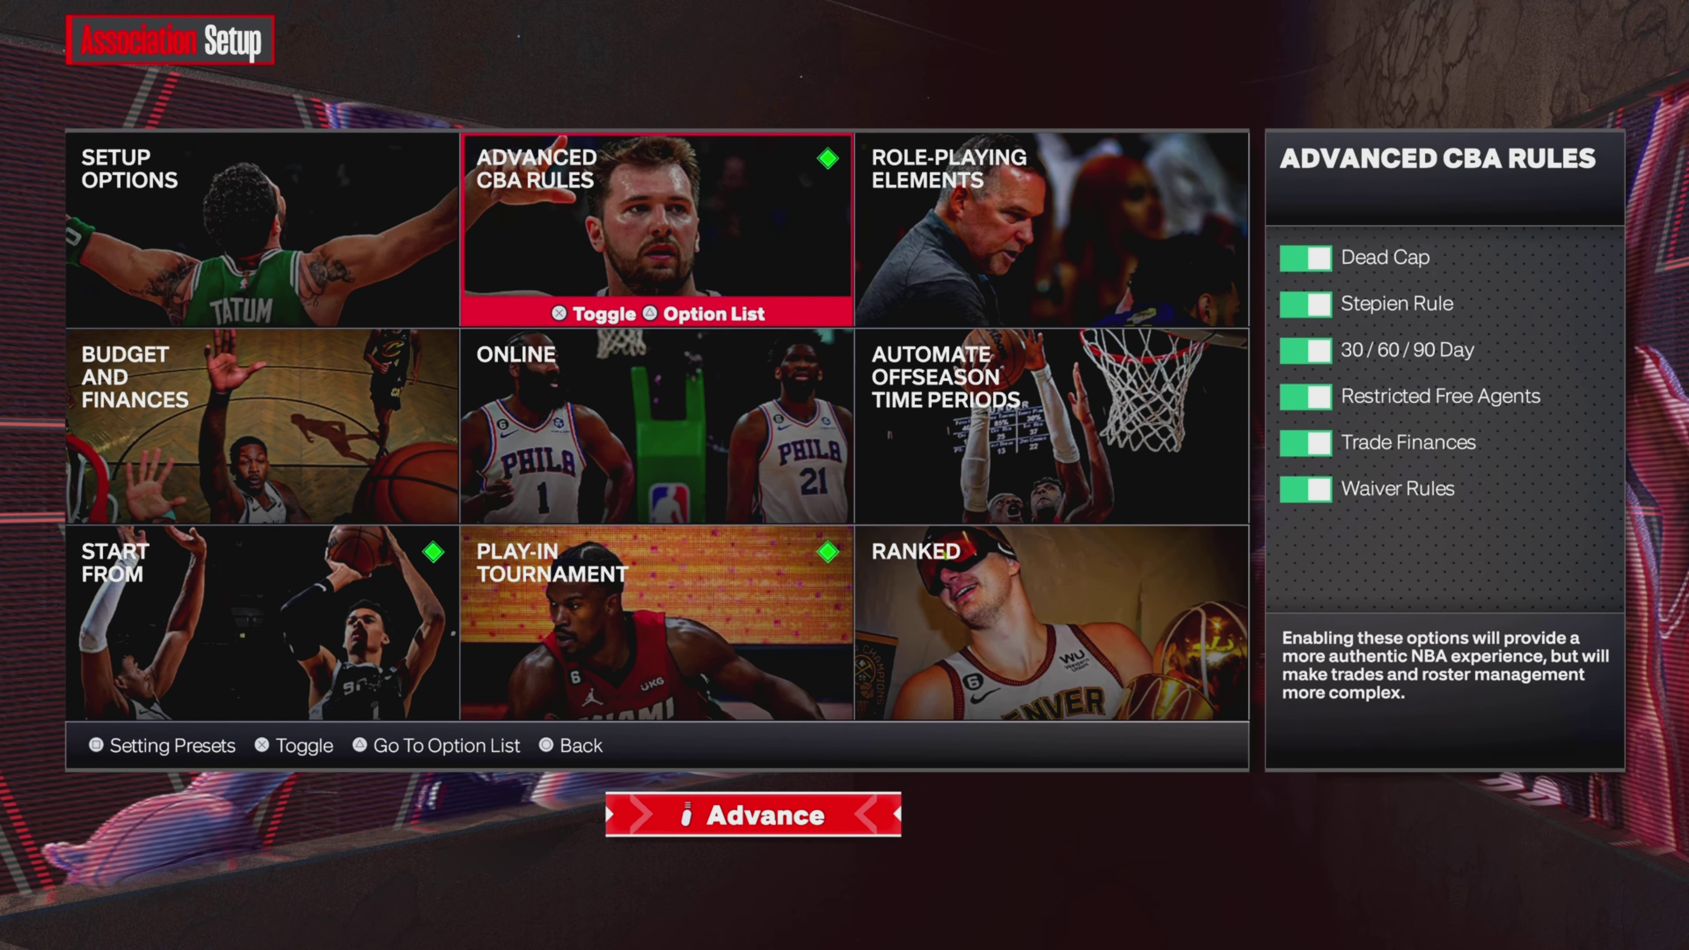
{"action": "key", "text": "Down"}
{"action": "key", "text": "Left"}
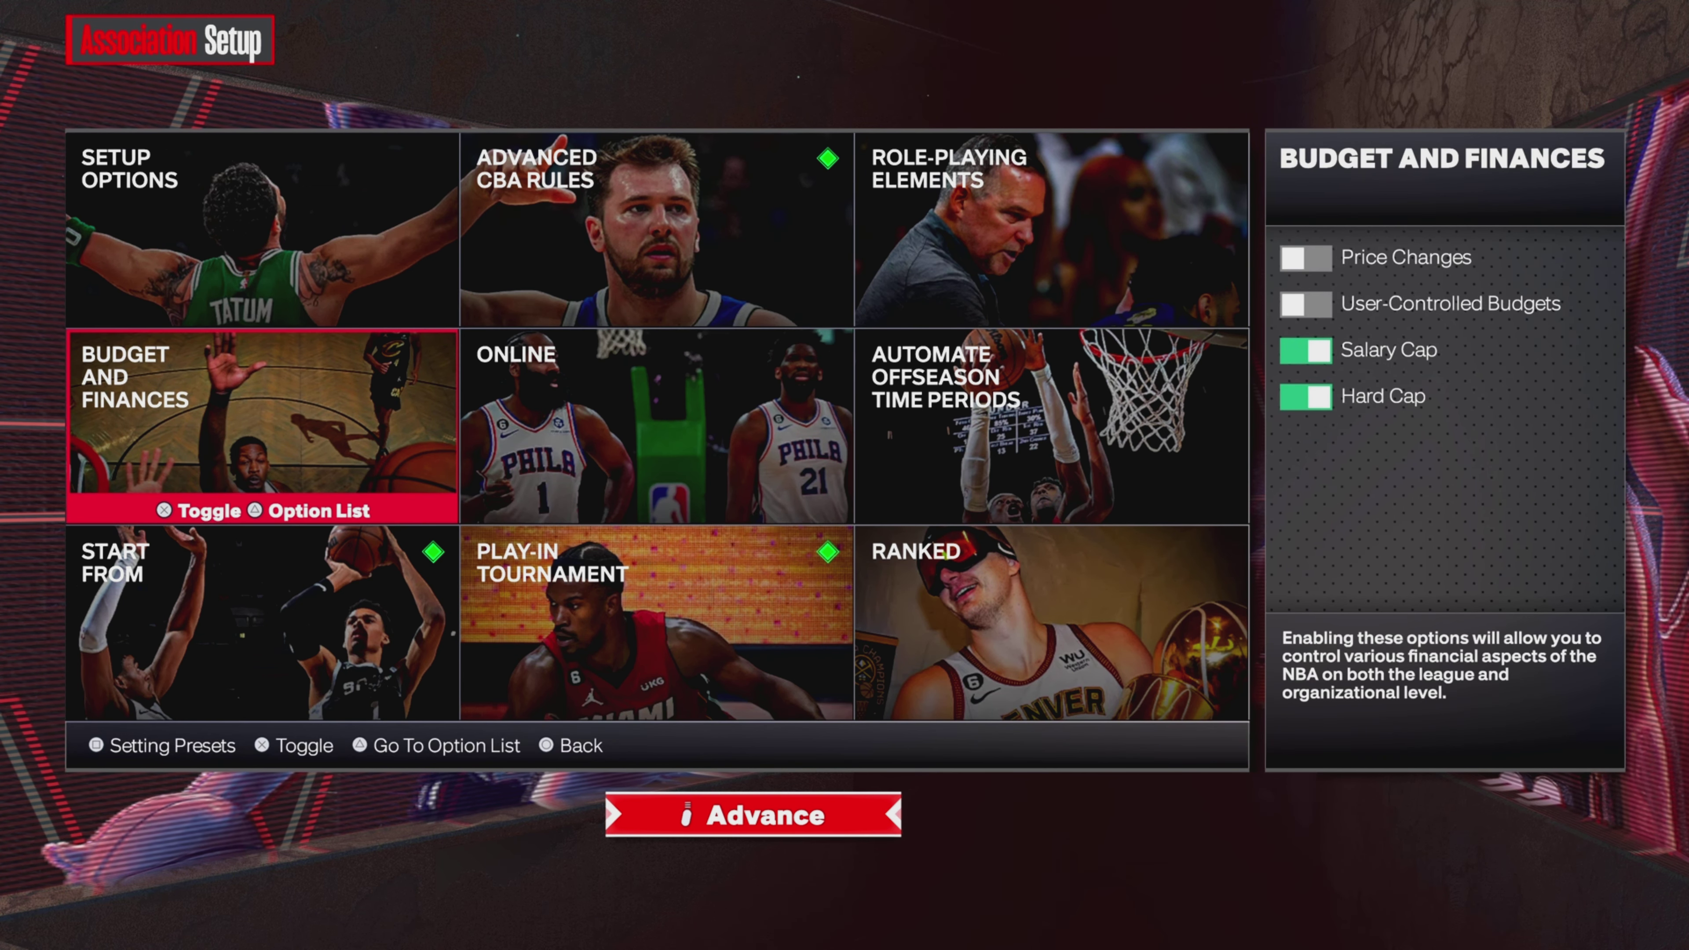
{"action": "key", "text": "Right"}
{"action": "key", "text": "Right"}
{"action": "key", "text": "Down"}
{"action": "key", "text": "Left"}
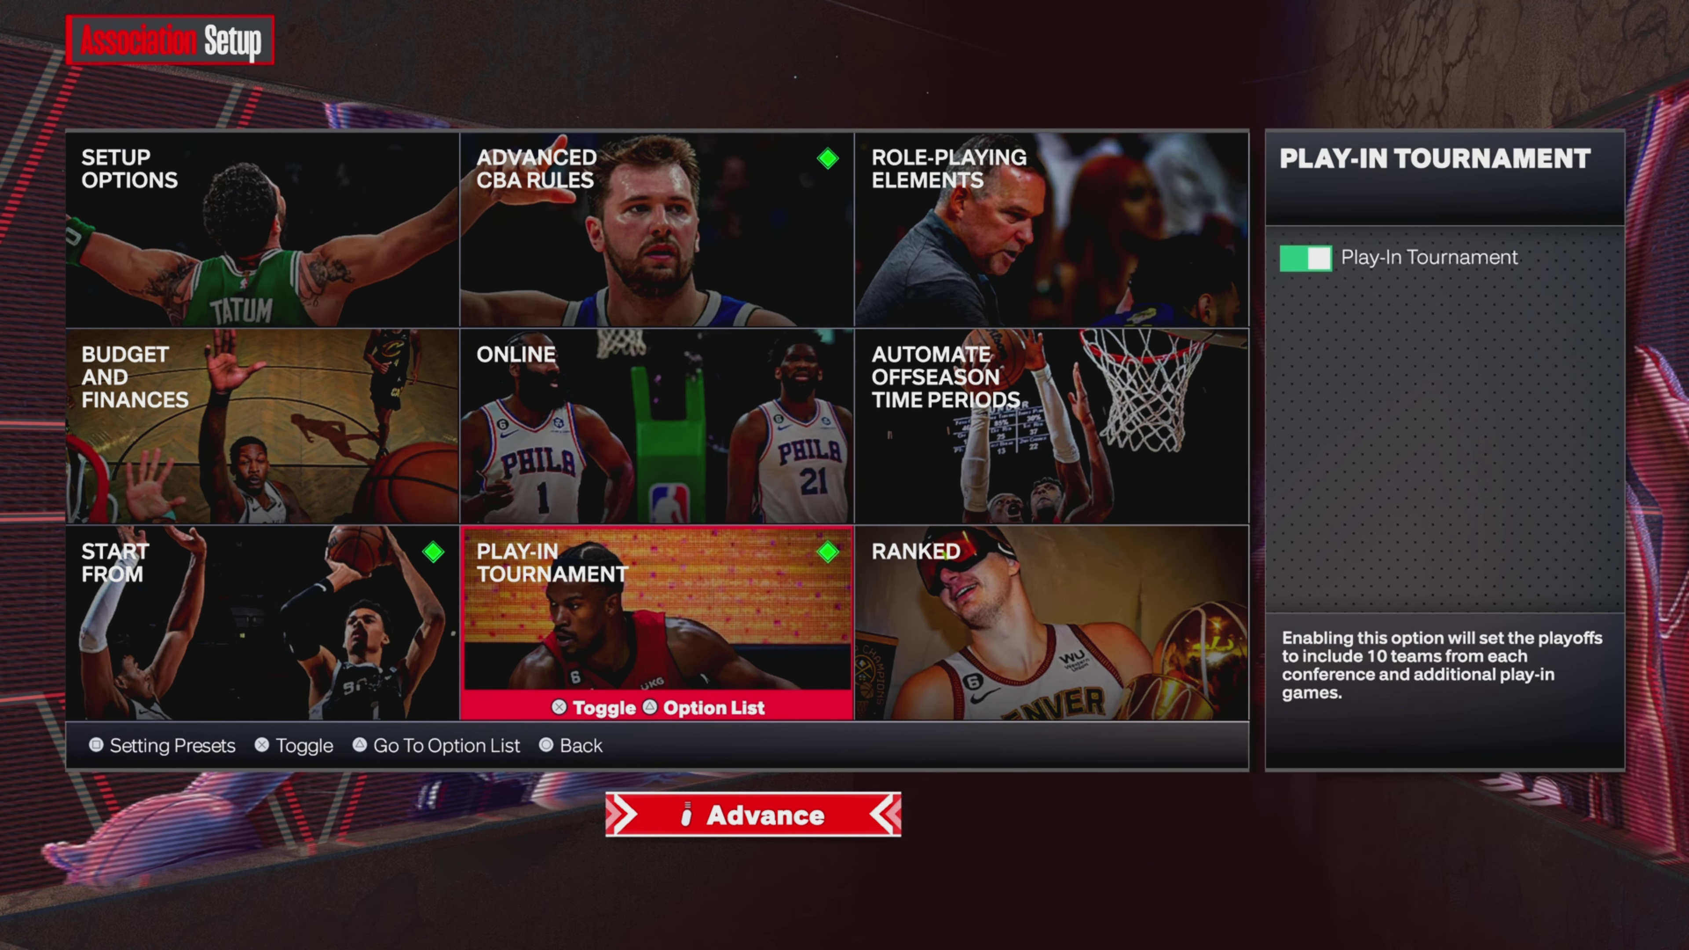
{"action": "key", "text": "Right"}
{"action": "key", "text": "Left"}
{"action": "key", "text": "Left"}
{"action": "key", "text": "Right"}
{"action": "key", "text": "Right"}
{"action": "key", "text": "Left"}
{"action": "key", "text": "Left"}
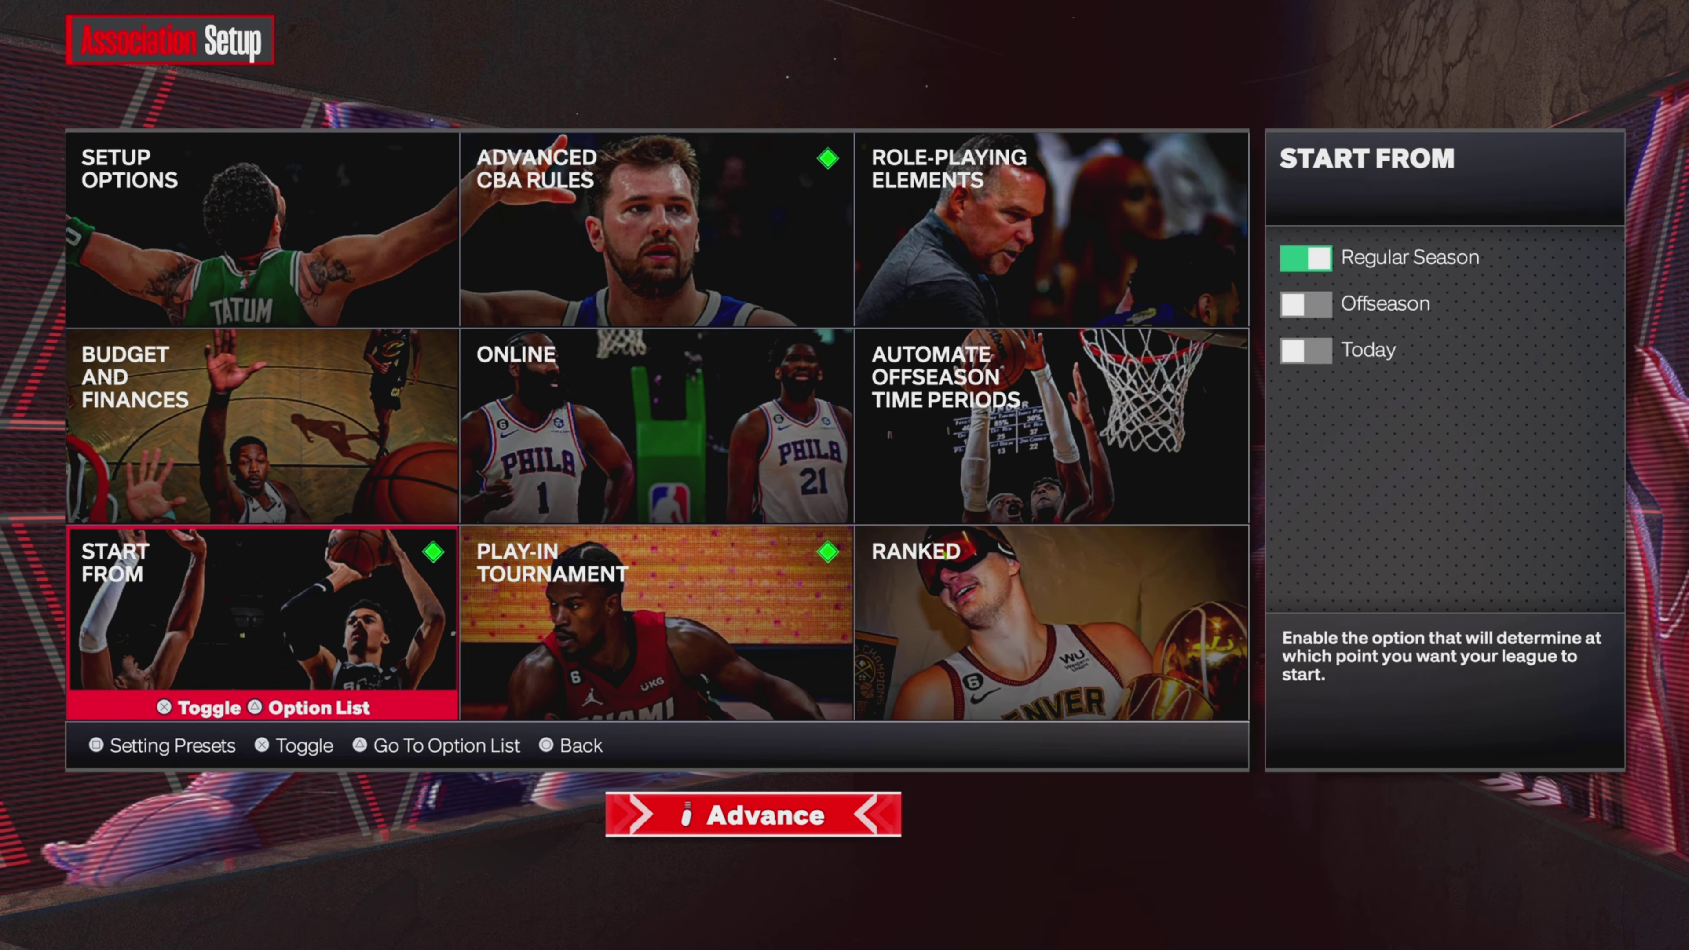
Check the Play-In Tournament, Ranked and Role-Playing Elements settings, then advance past setup
{"action": "key", "text": "Right"}
{"action": "key", "text": "Left"}
{"action": "key", "text": "Up"}
{"action": "key", "text": "Up"}
{"action": "key", "text": "Down"}
{"action": "key", "text": "Right"}
{"action": "key", "text": "Down"}
{"action": "key", "text": "Right"}
{"action": "key", "text": "Up"}
{"action": "key", "text": "Up"}
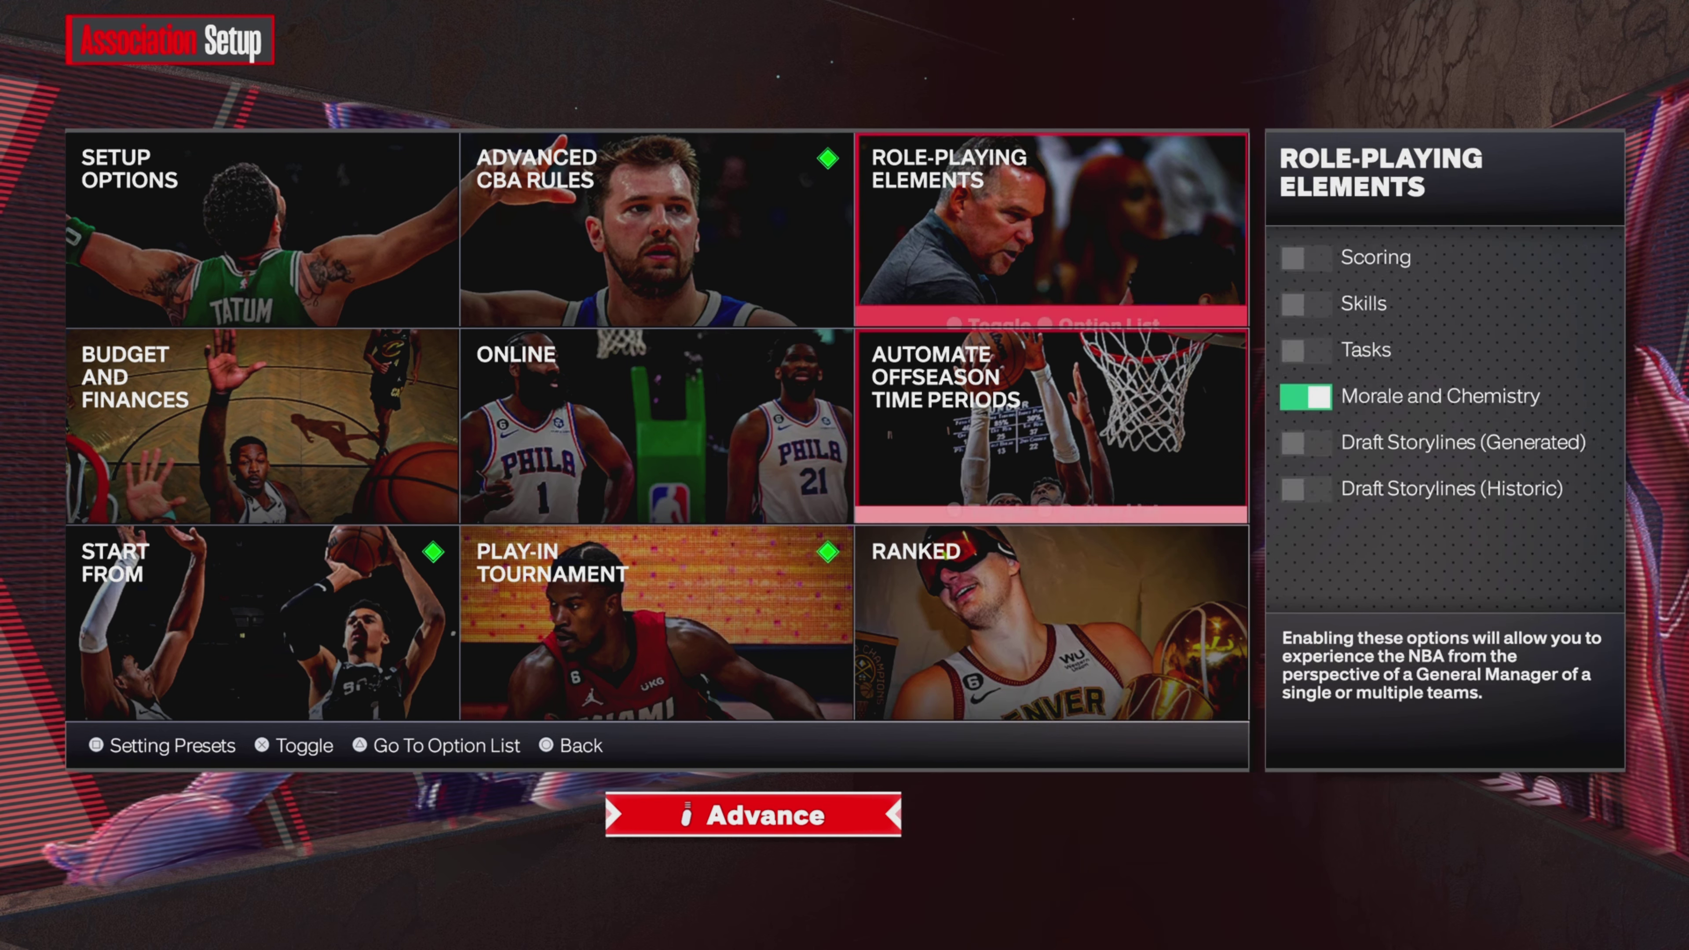
{"action": "key", "text": "Down"}
{"action": "key", "text": "Left"}
{"action": "key", "text": "Left"}
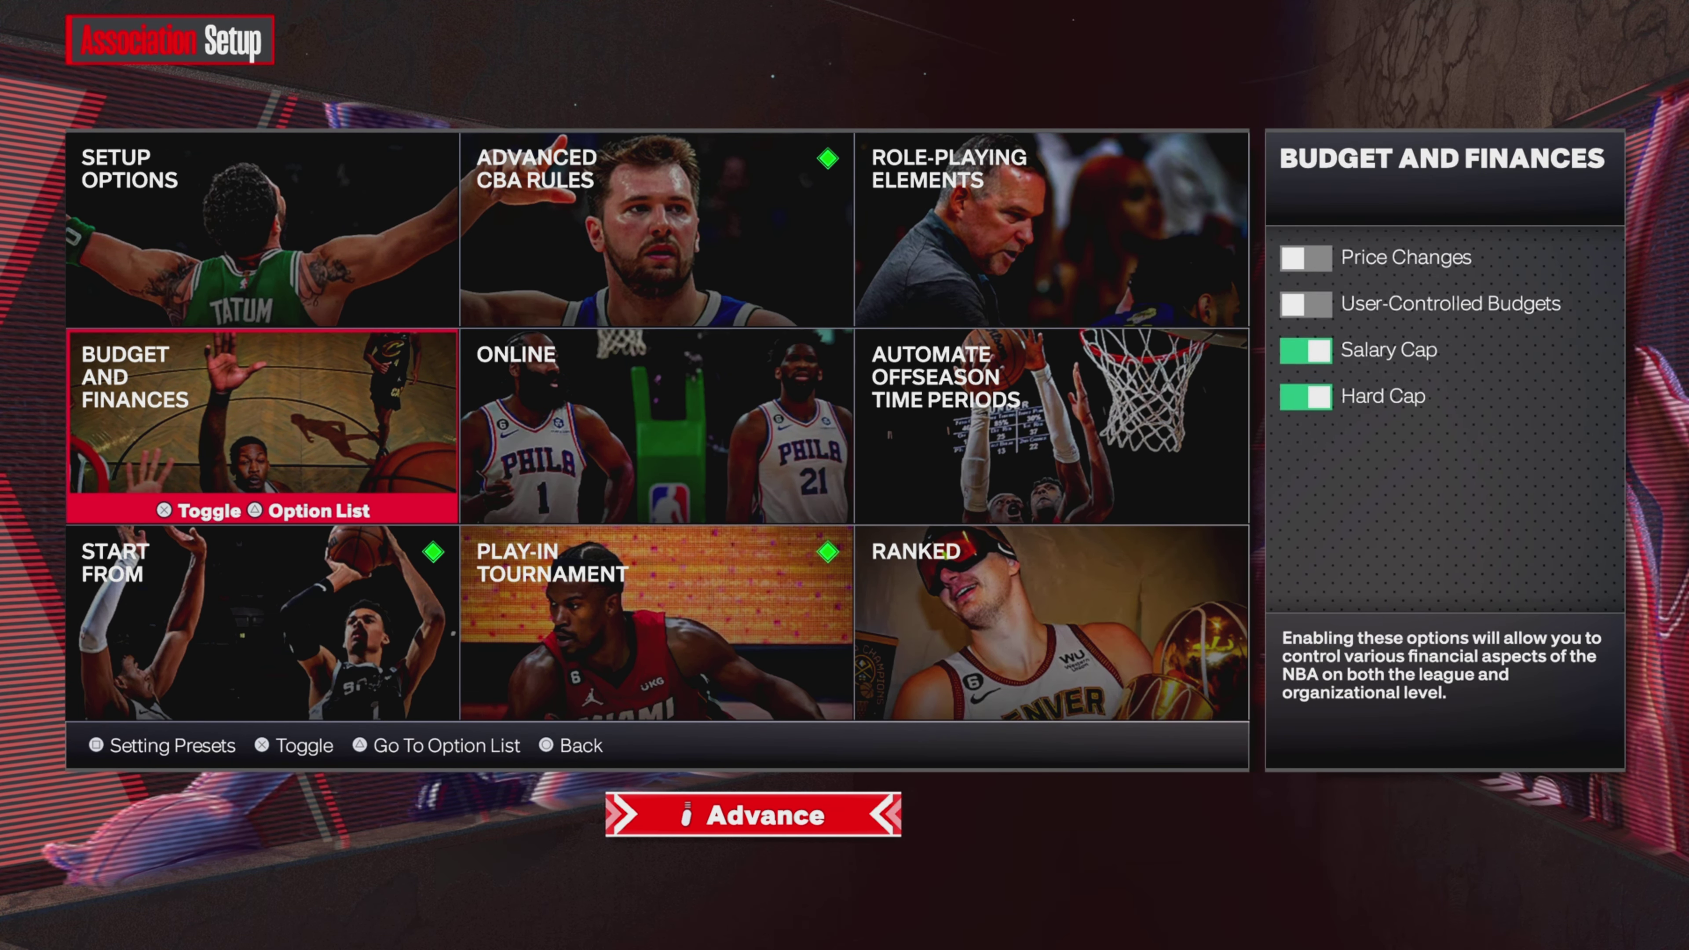
{"action": "key", "text": "Return"}
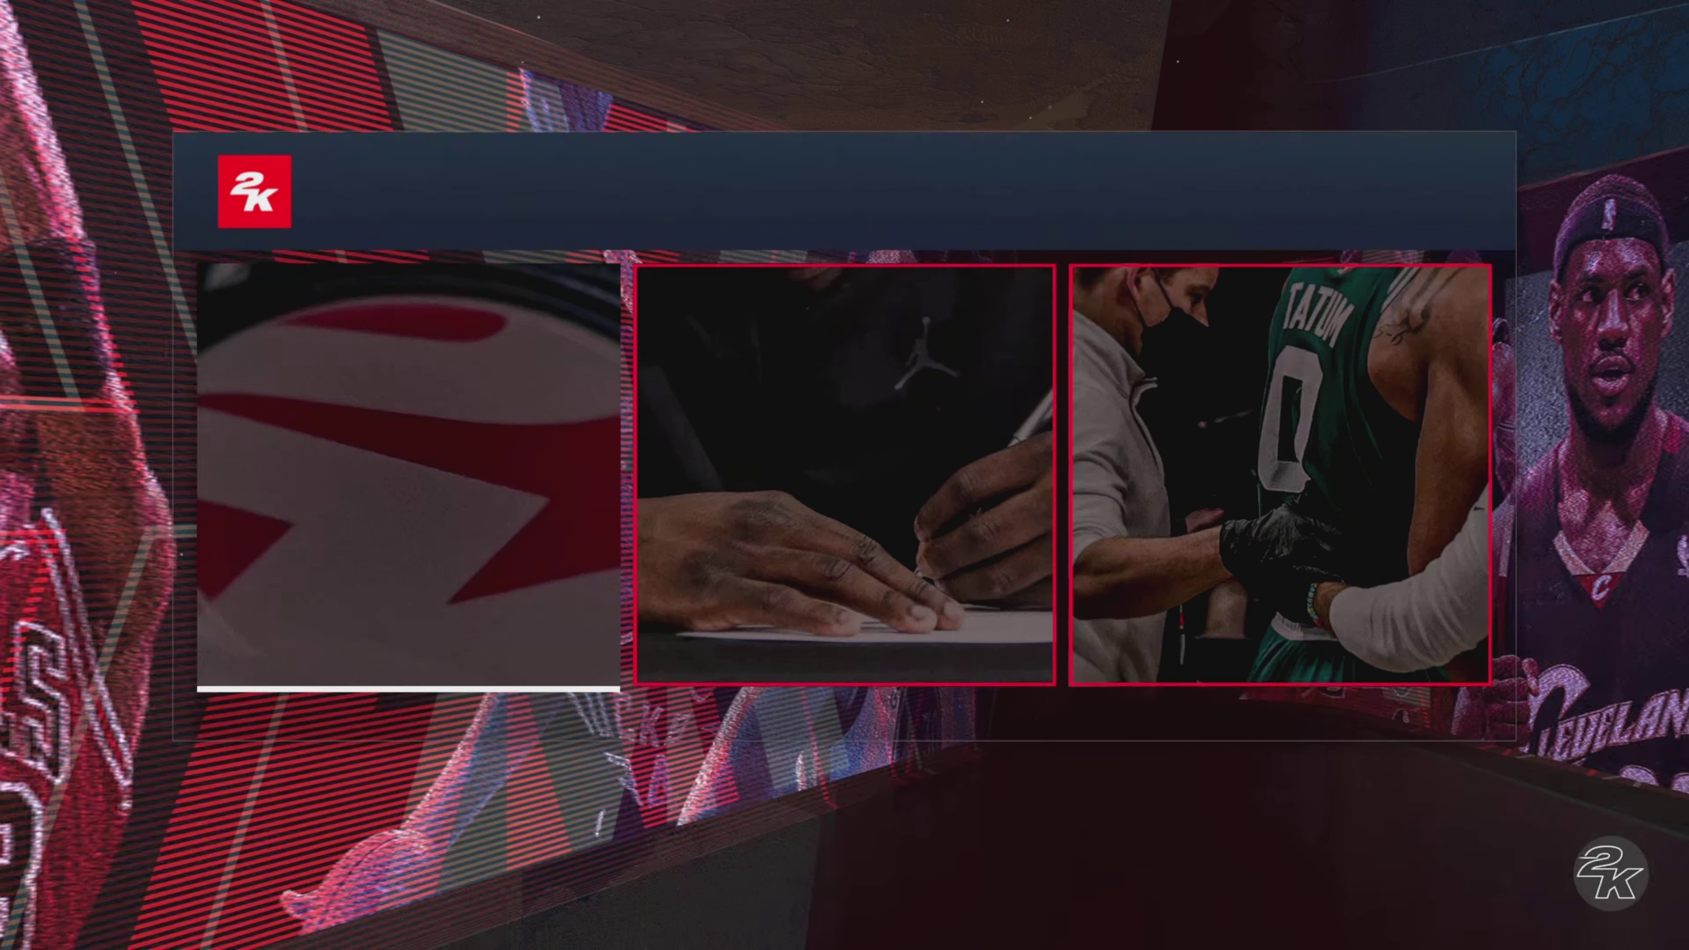
Choose a User-Created Roster and open MY FILES in 2K Share
{"action": "key", "text": "Right"}
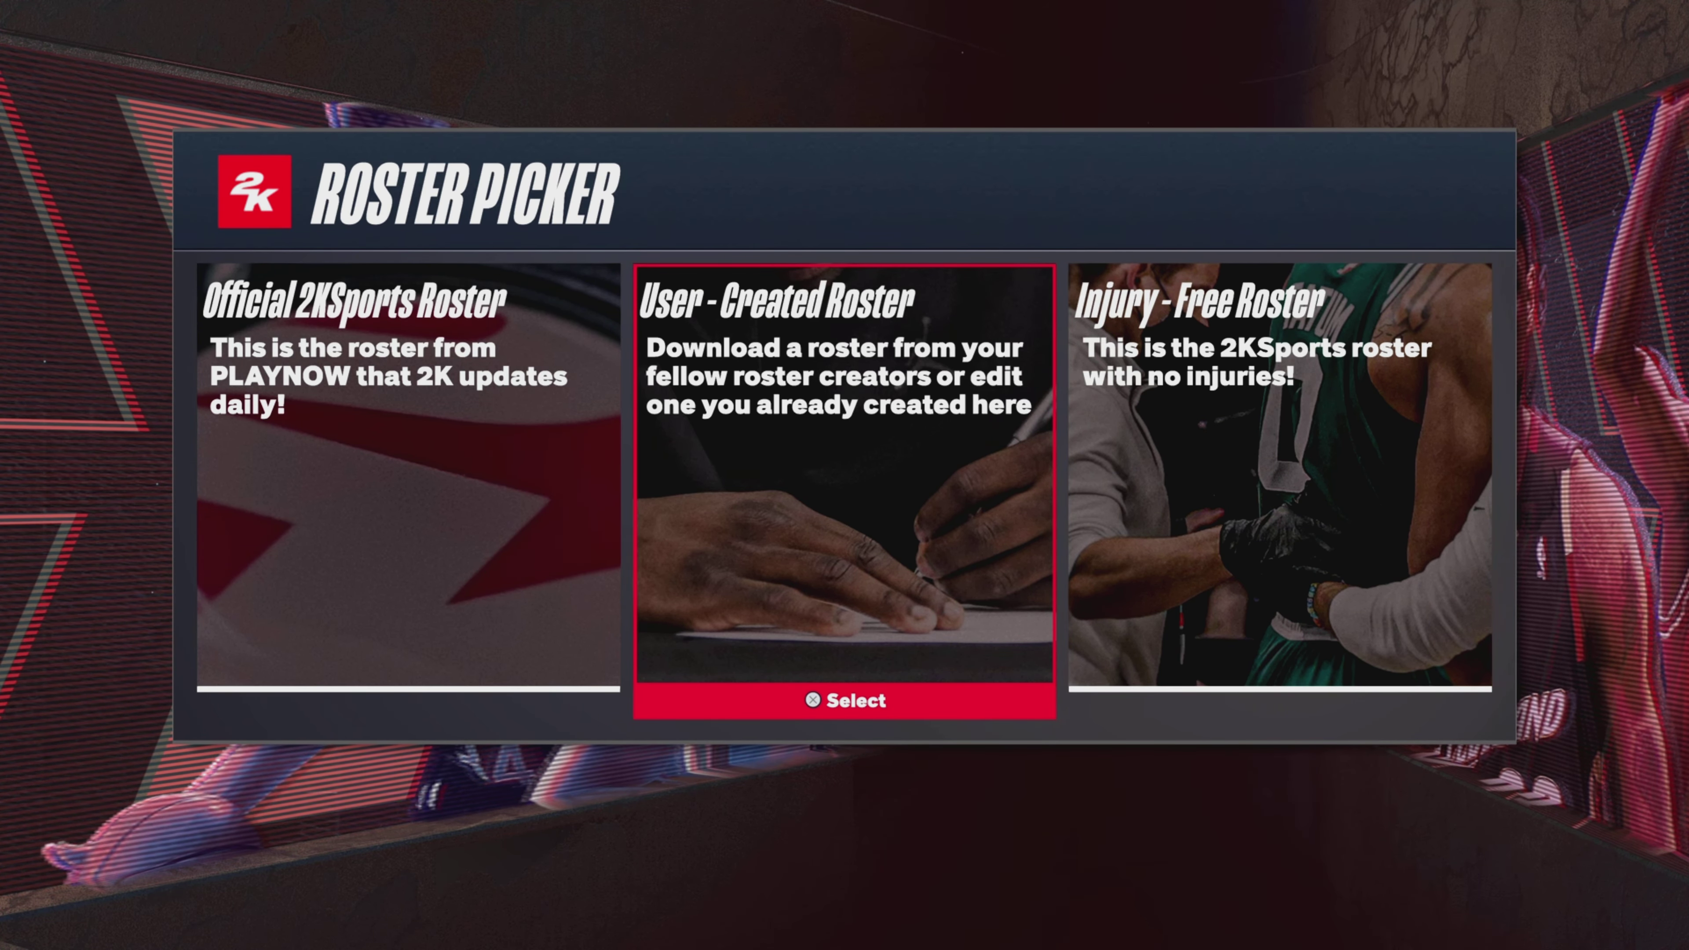
{"action": "key", "text": "Return"}
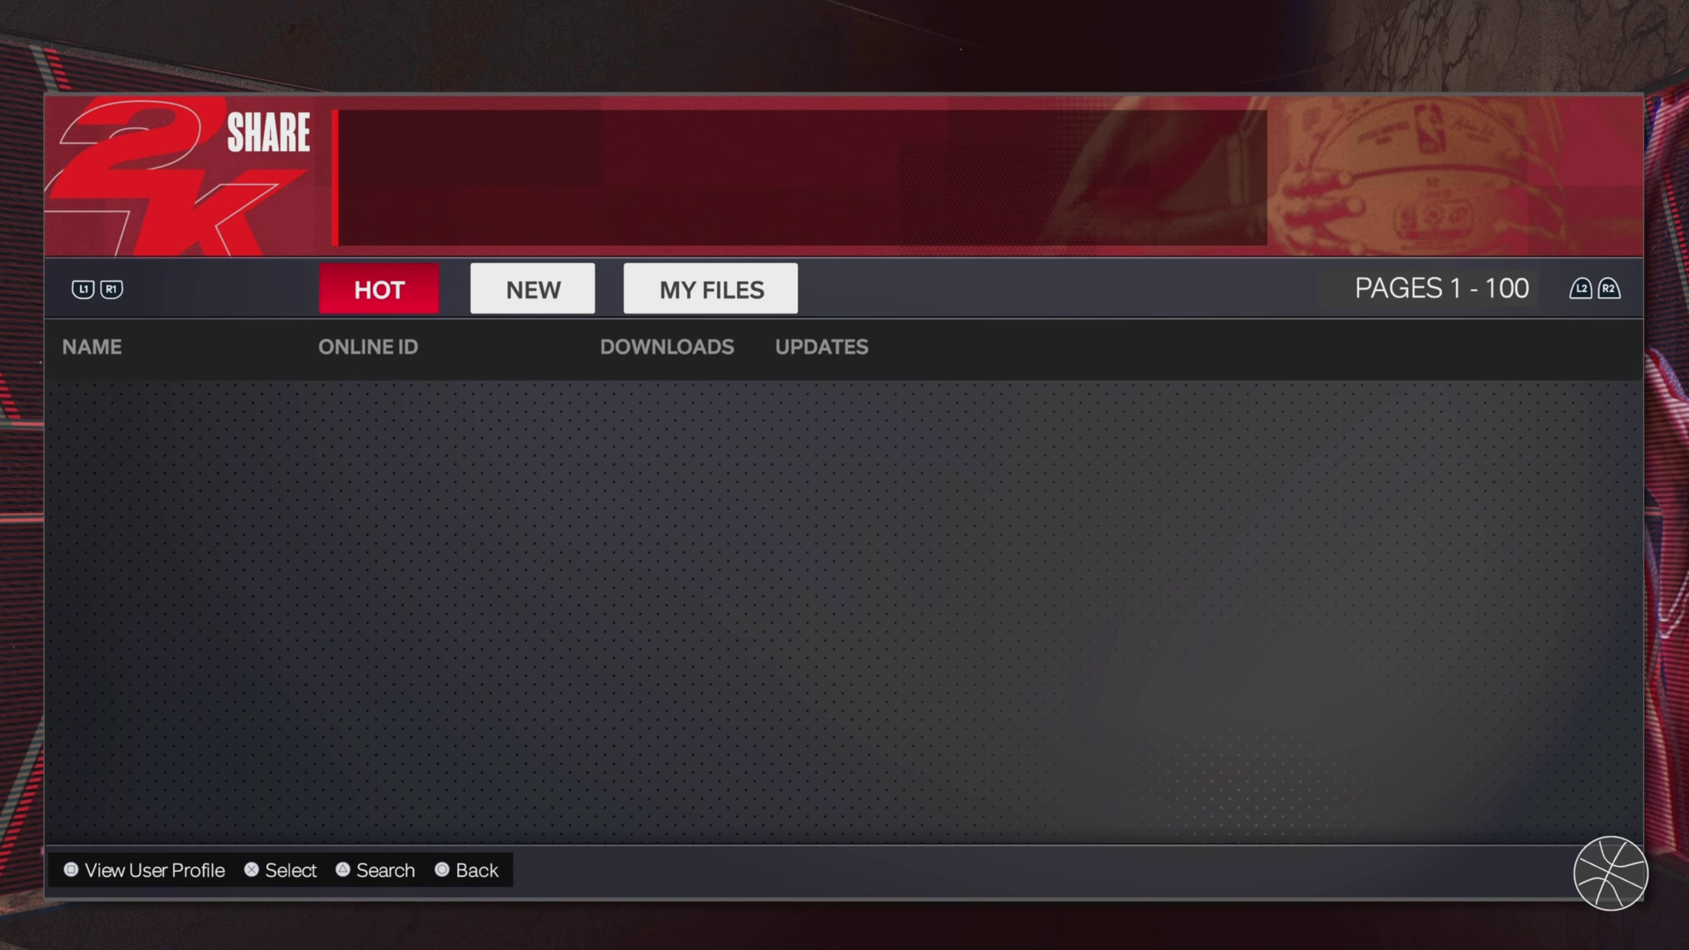
{"action": "key", "text": "Right"}
{"action": "key", "text": "Right"}
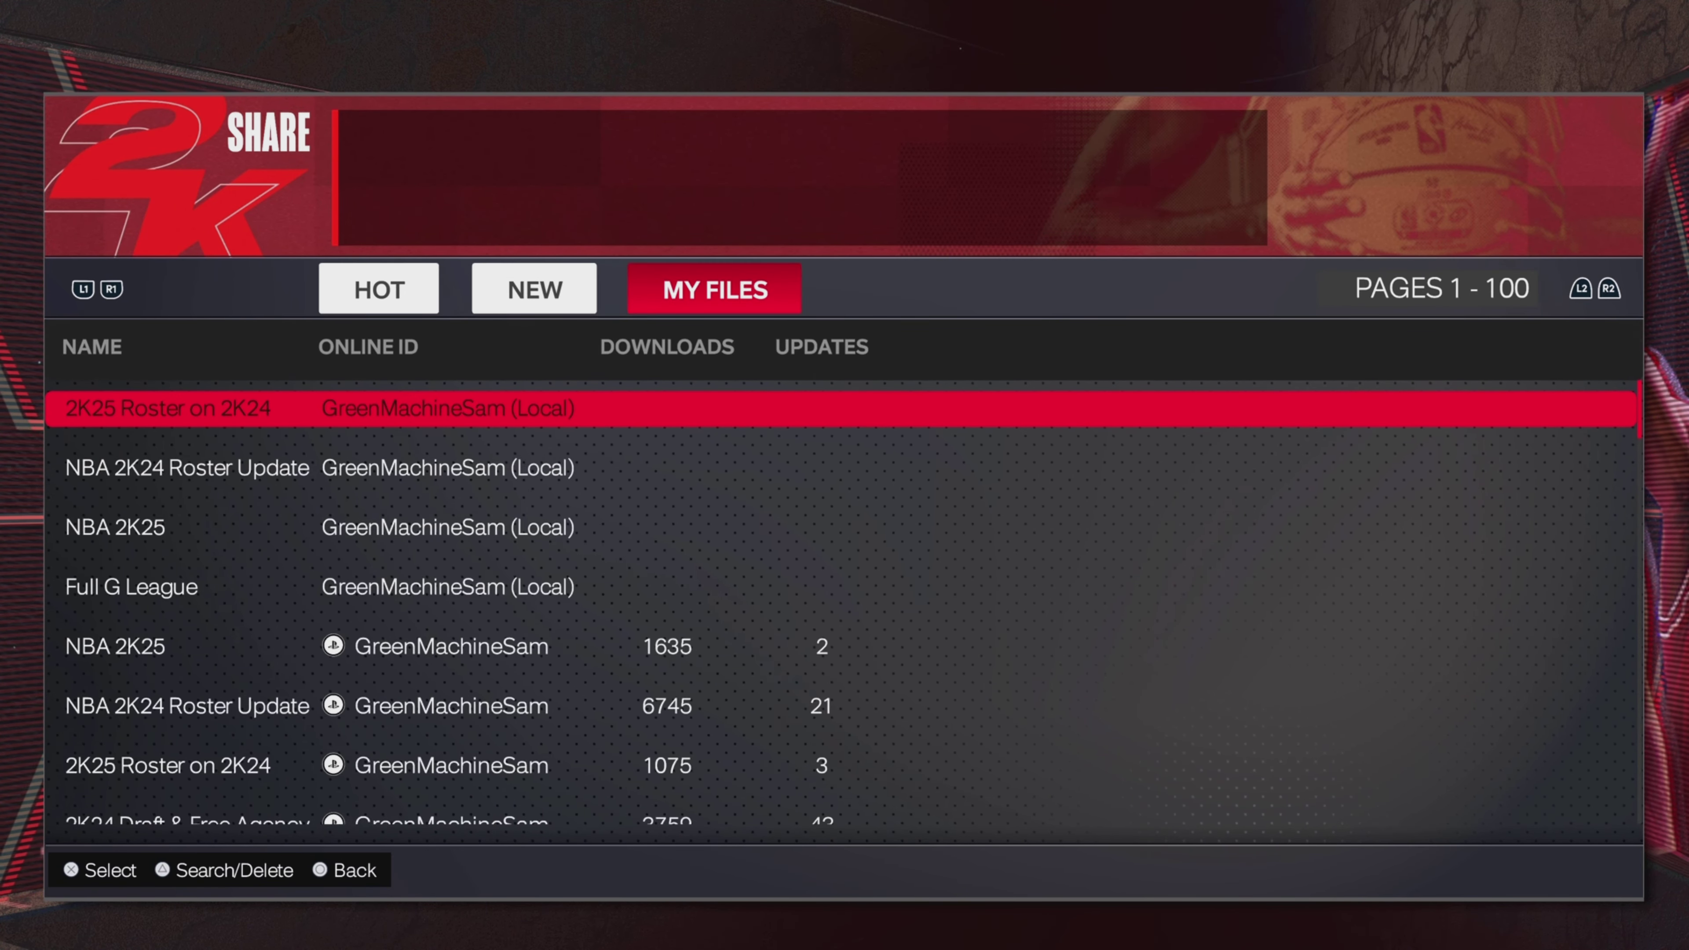
Scroll through your roster files, including NBA 2K24 Roster Update, then switch to the NEW listing
{"action": "key", "text": "Down"}
{"action": "key", "text": "Down"}
{"action": "key", "text": "Down"}
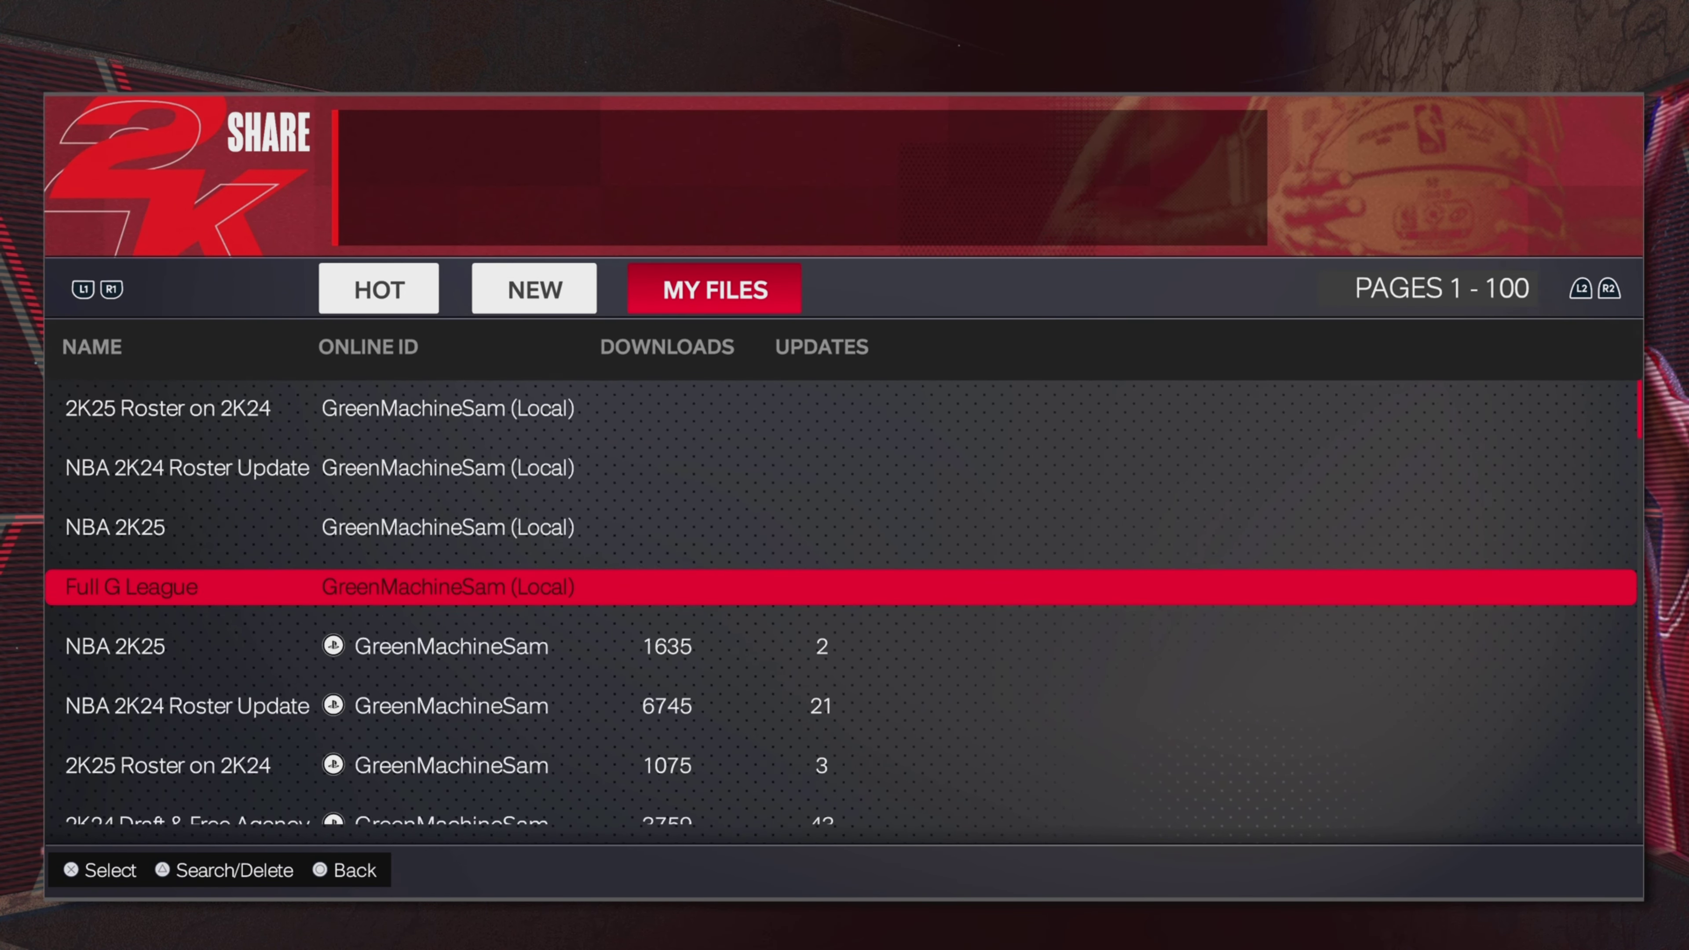
{"action": "key", "text": "Up"}
{"action": "key", "text": "Up"}
{"action": "key", "text": "Up"}
{"action": "key", "text": "Down"}
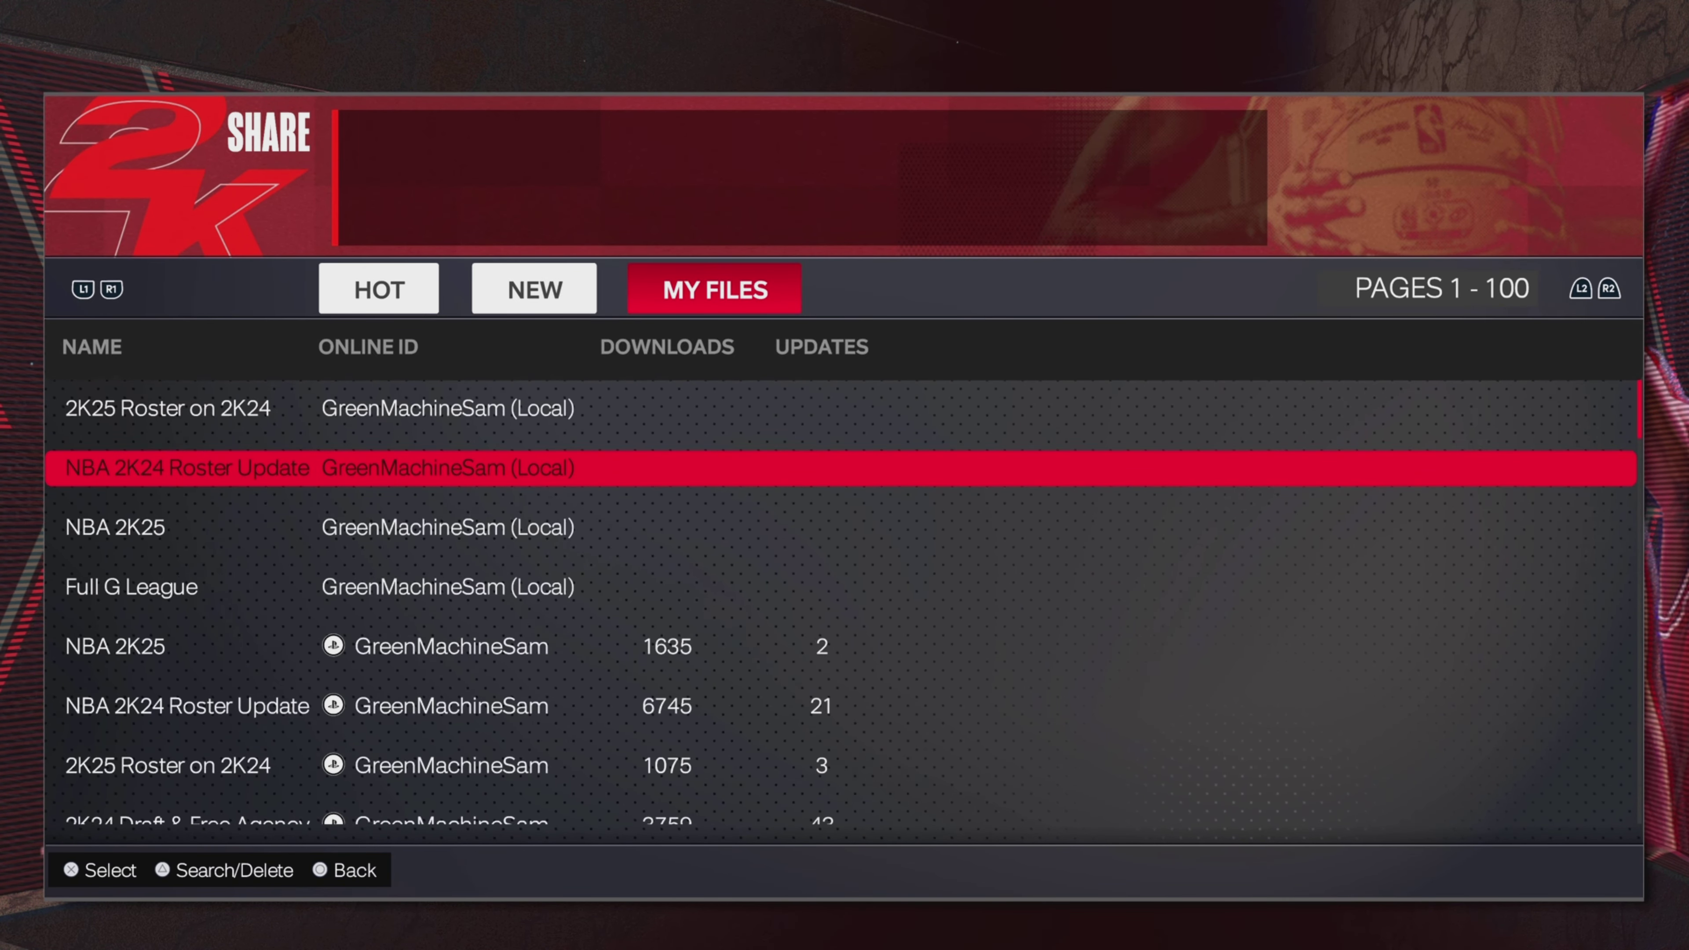
{"action": "key", "text": "Down"}
{"action": "key", "text": "Down"}
{"action": "key", "text": "Down"}
{"action": "key", "text": "Down"}
{"action": "key", "text": "Down"}
{"action": "key", "text": "Down"}
{"action": "key", "text": "Down"}
{"action": "key", "text": "Down"}
{"action": "key", "text": "Up"}
{"action": "key", "text": "Up"}
{"action": "key", "text": "Up"}
{"action": "key", "text": "Up"}
{"action": "key", "text": "Up"}
{"action": "key", "text": "Up"}
{"action": "key", "text": "Up"}
{"action": "key", "text": "Up"}
{"action": "key", "text": "Up"}
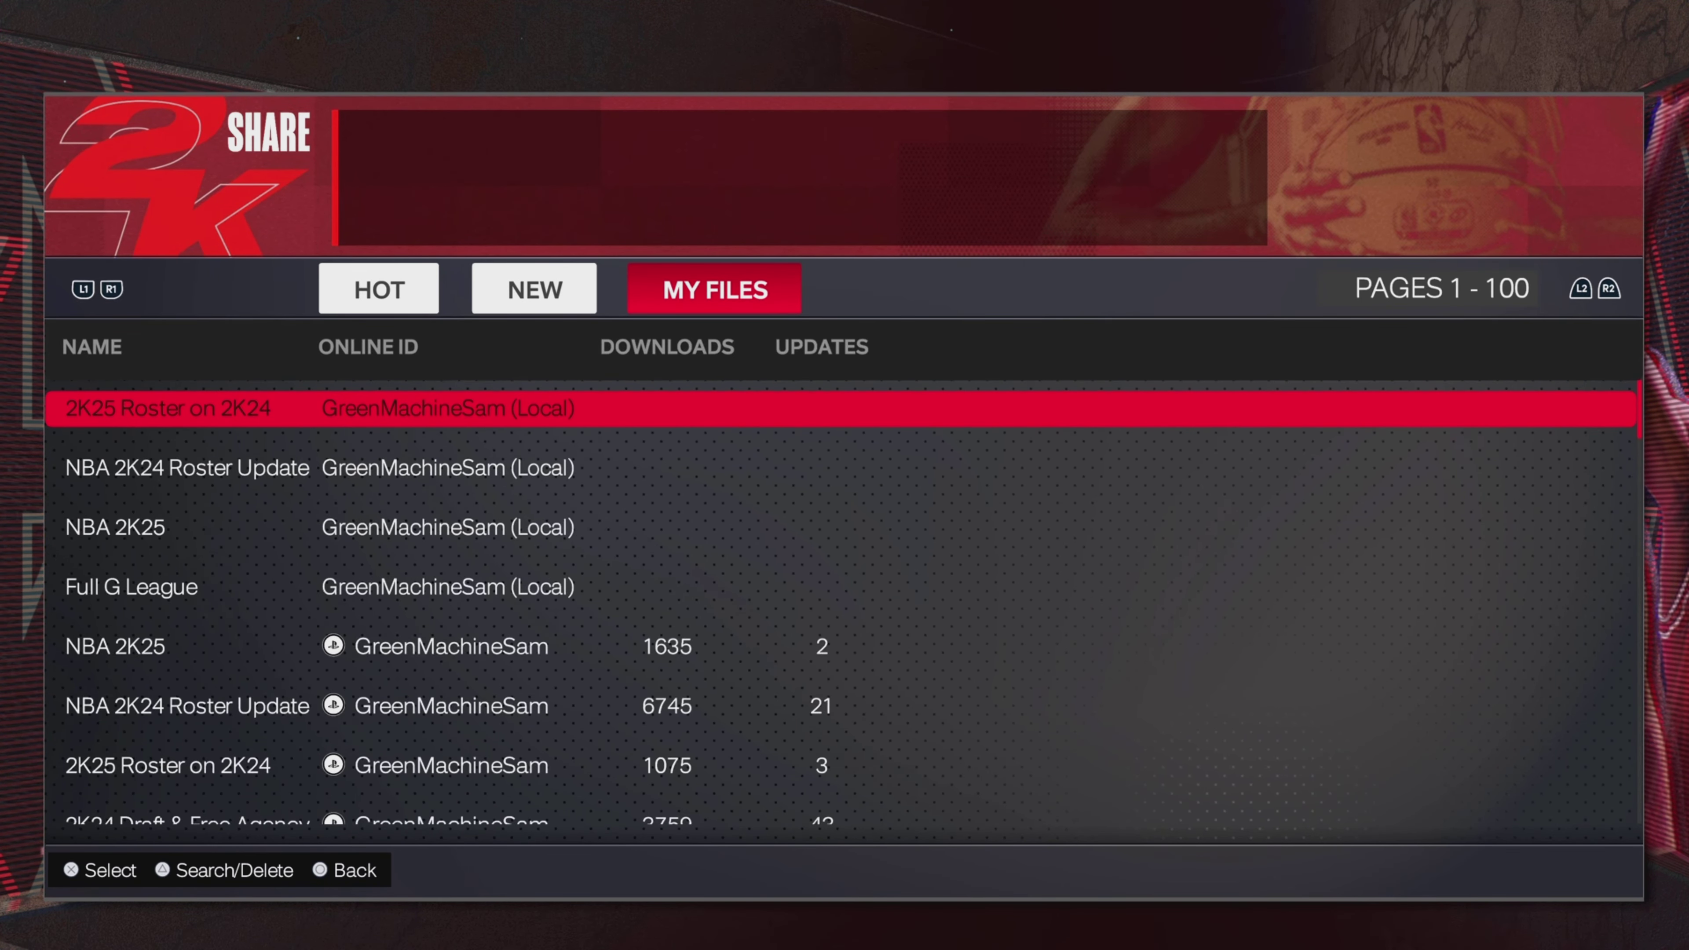
{"action": "key", "text": "Down"}
{"action": "key", "text": "Up"}
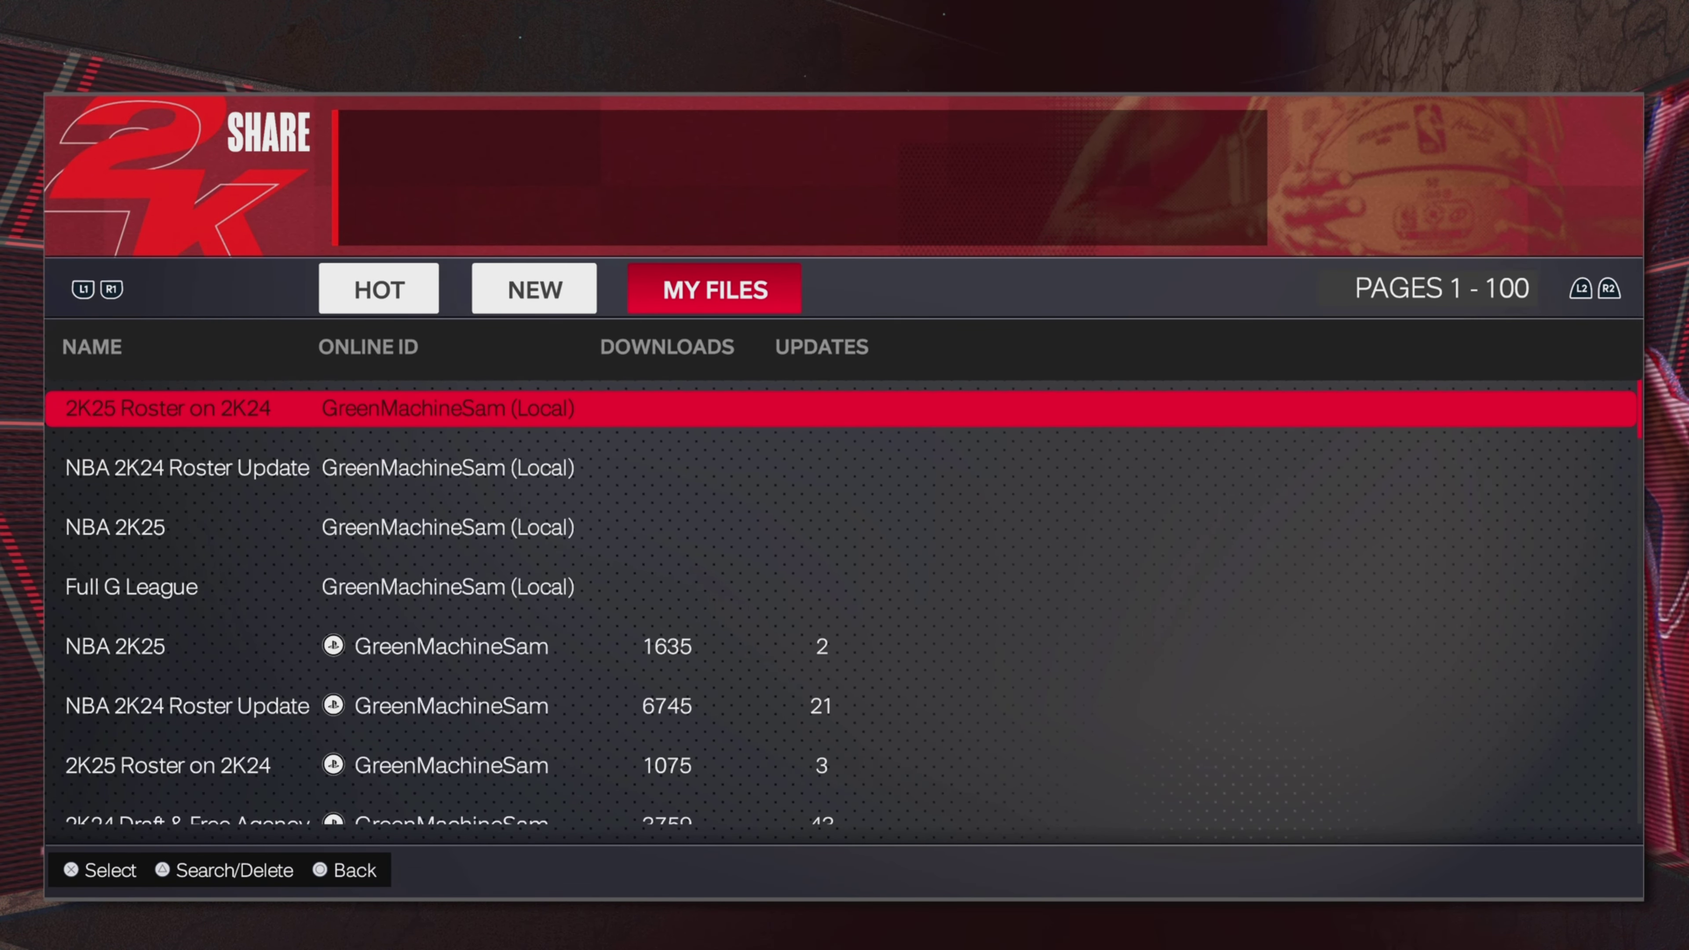
{"action": "key", "text": "Page_Up"}
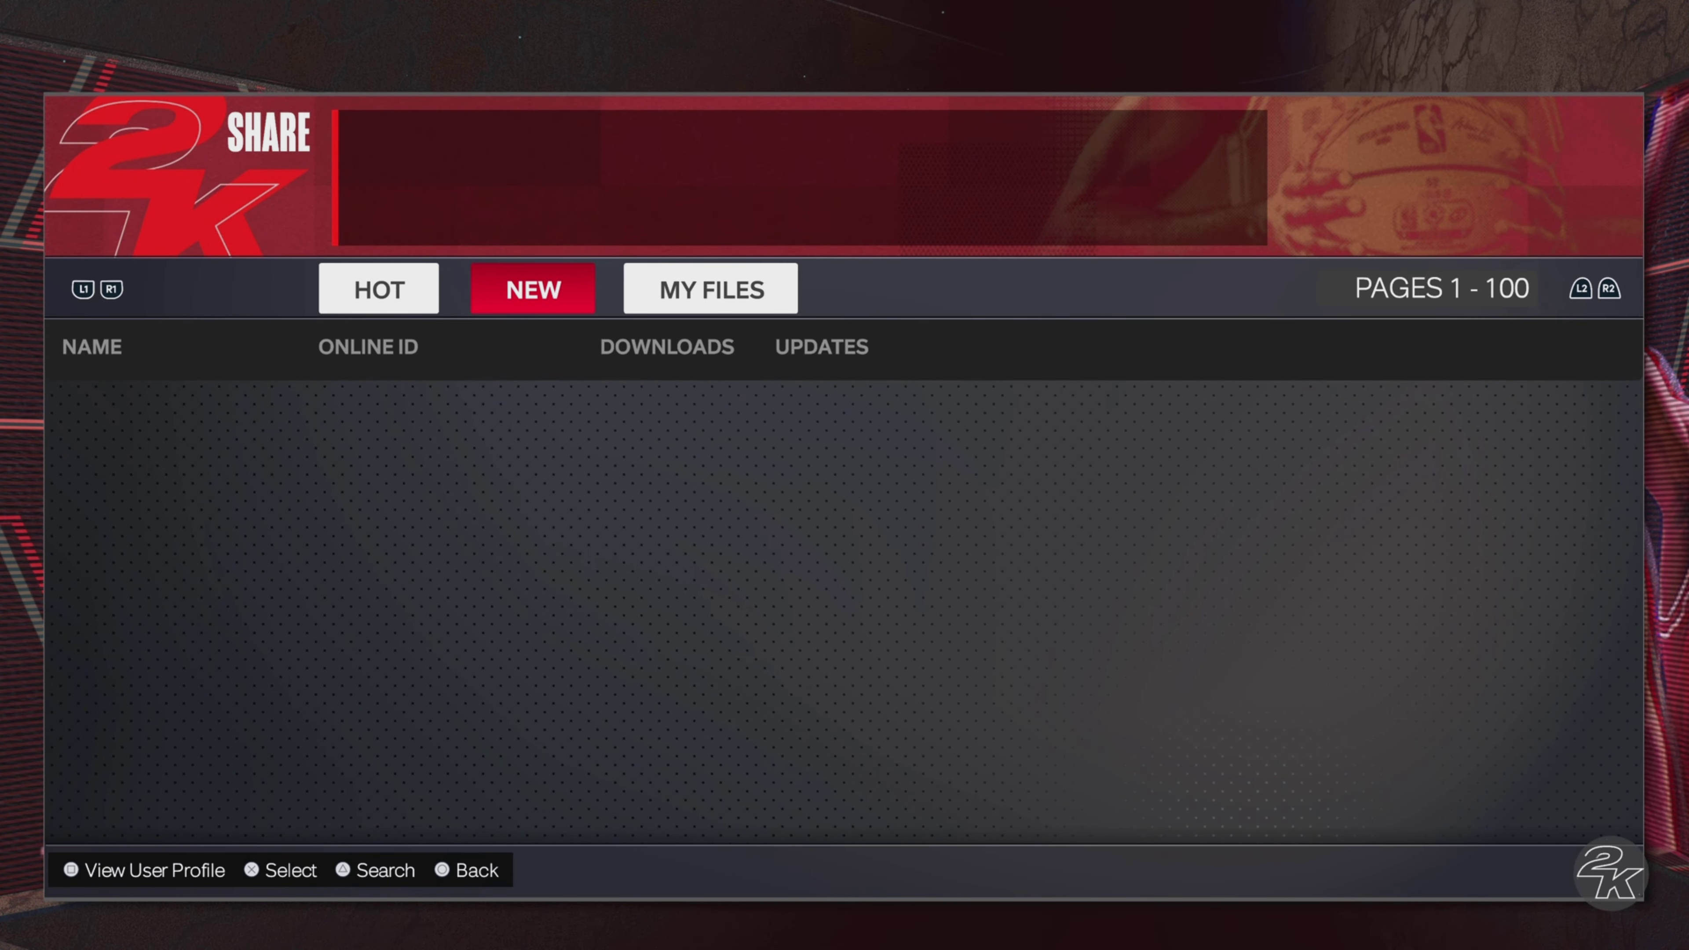
Switch to HOT and search 2K Share by the roster creator's online ID
{"action": "key", "text": "Page_Up"}
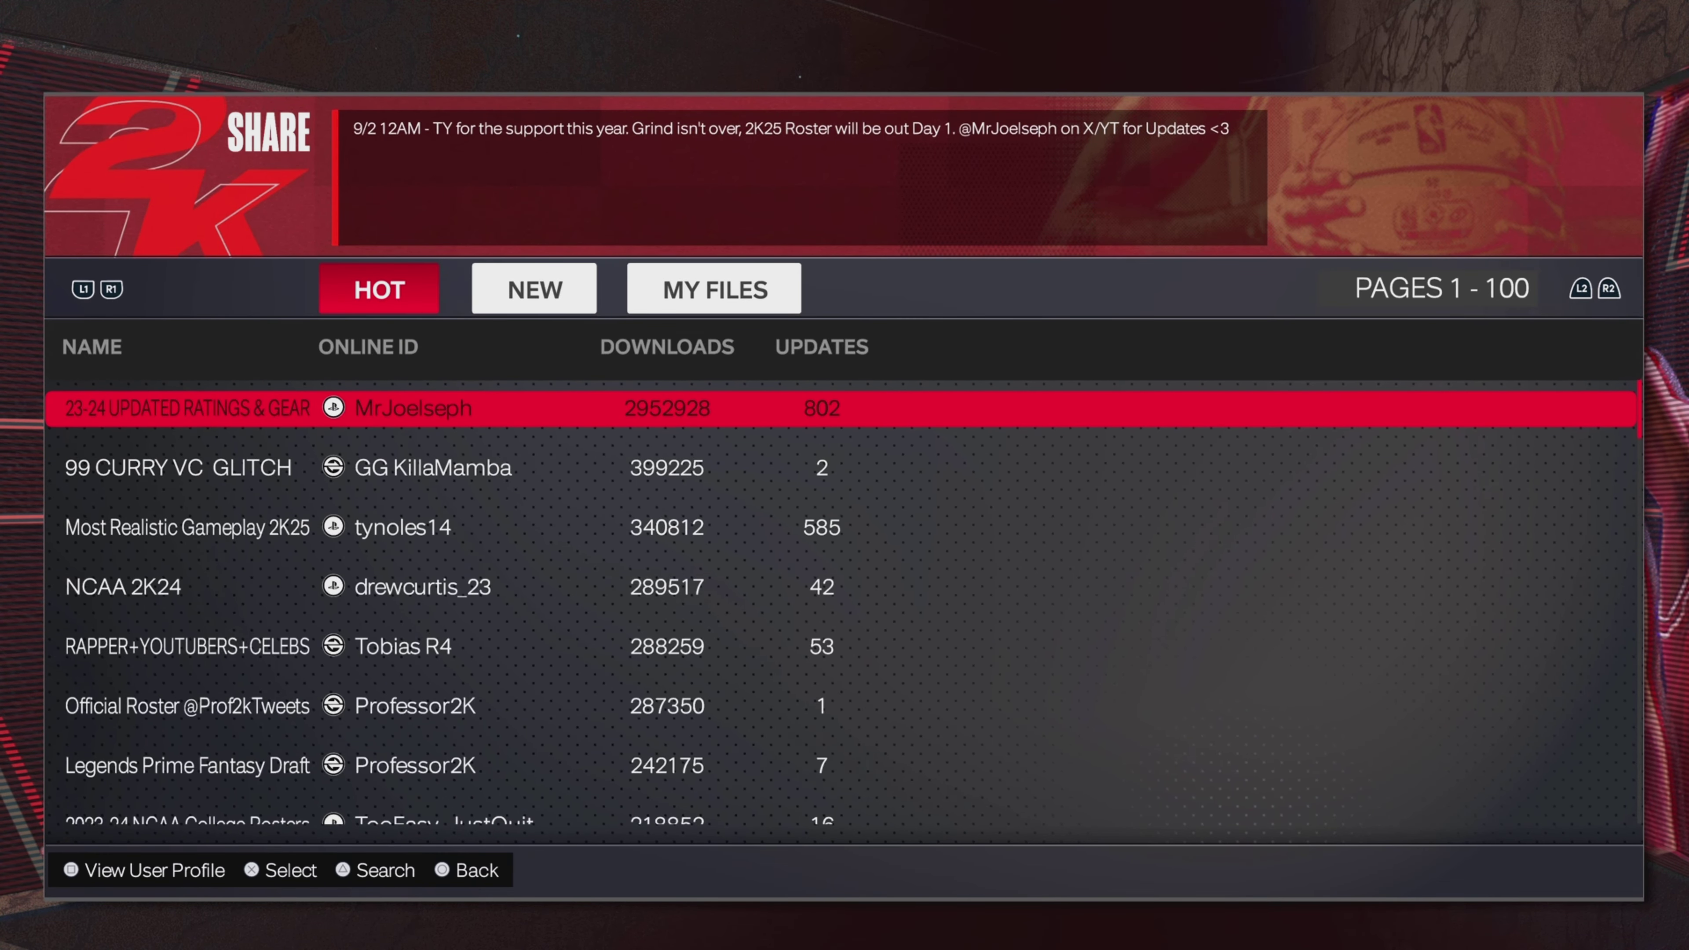
{"action": "key", "text": "y"}
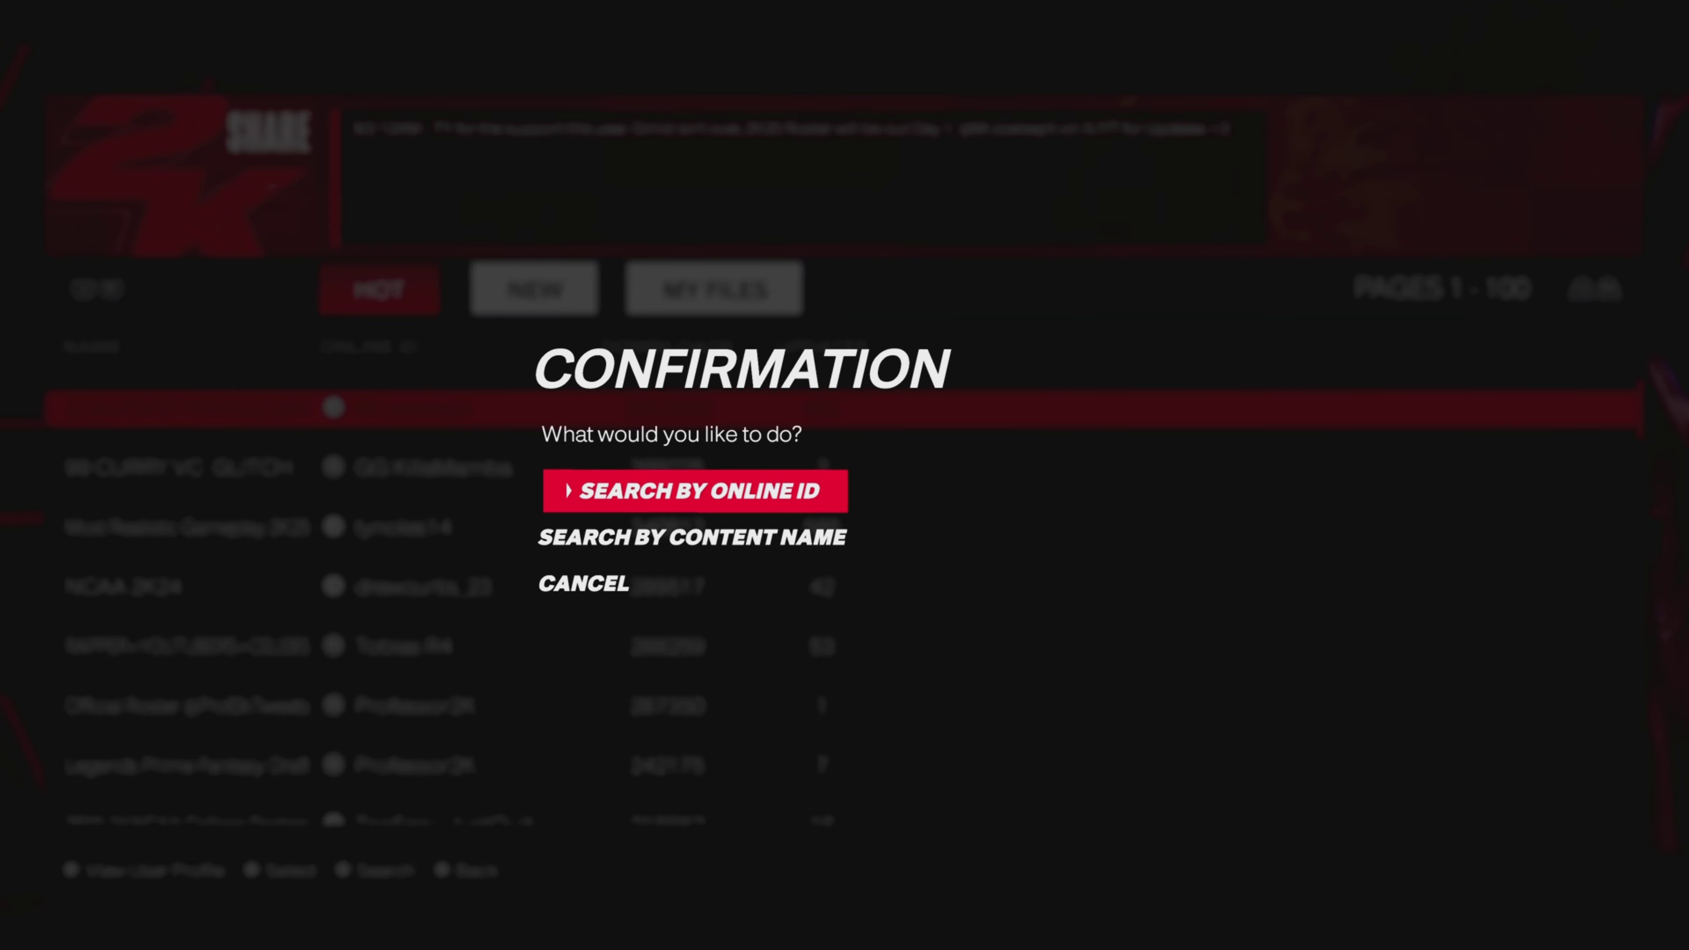
{"action": "key", "text": "Return"}
{"action": "type", "text": "gree"}
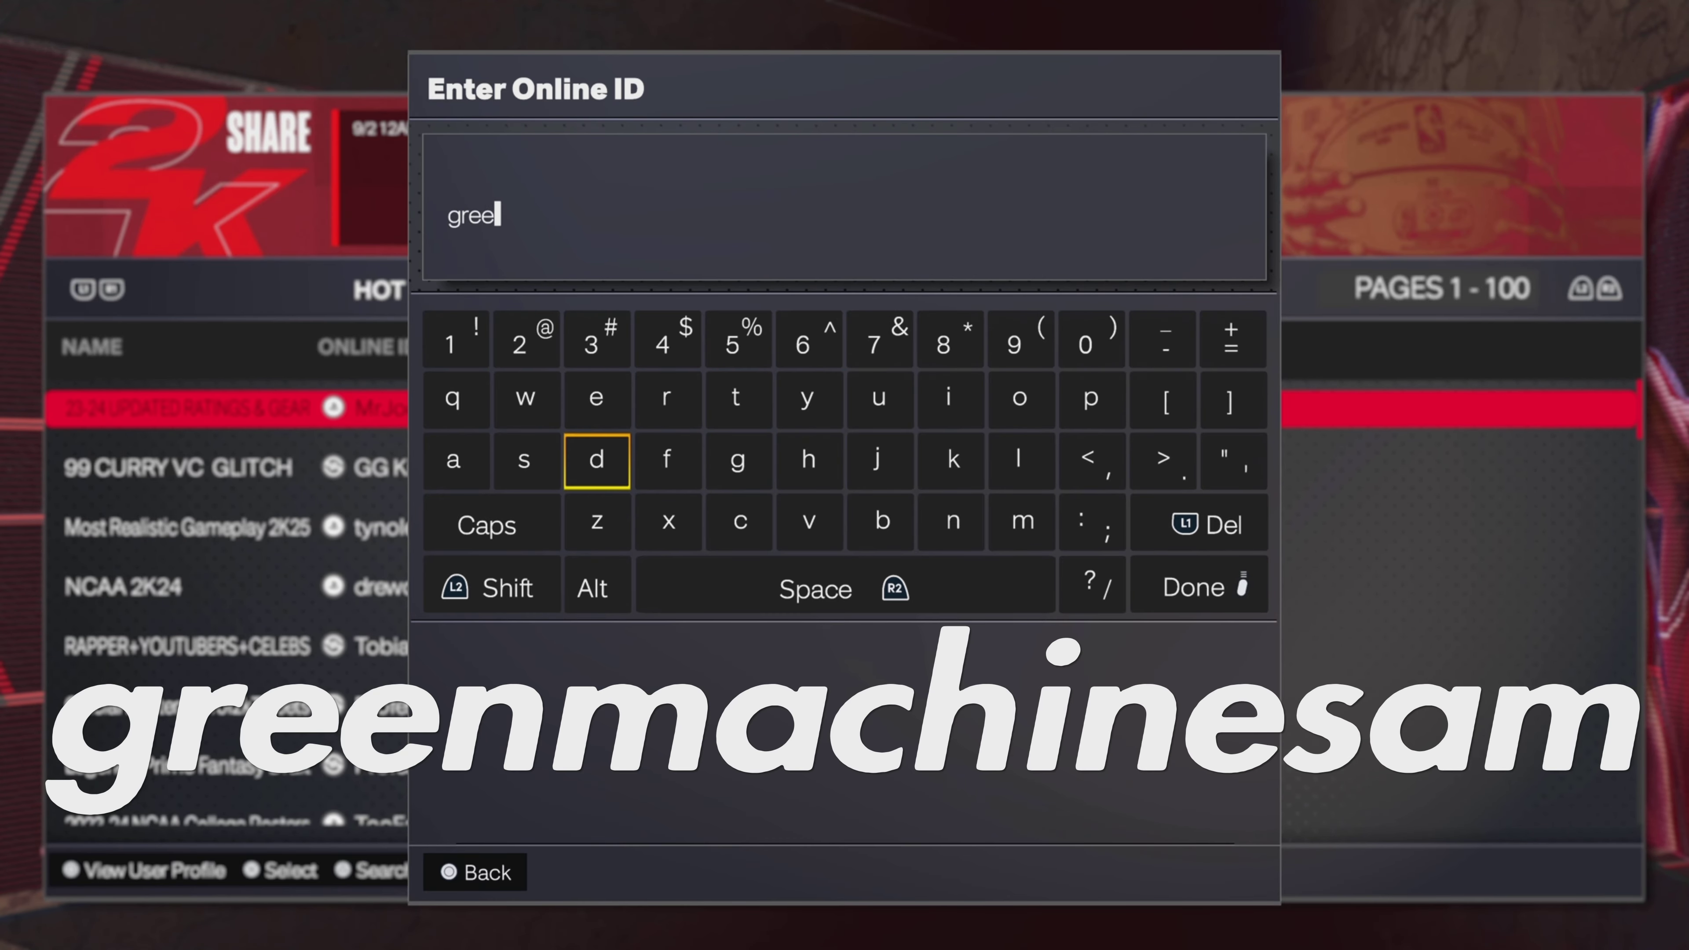
{"action": "type", "text": "nm"}
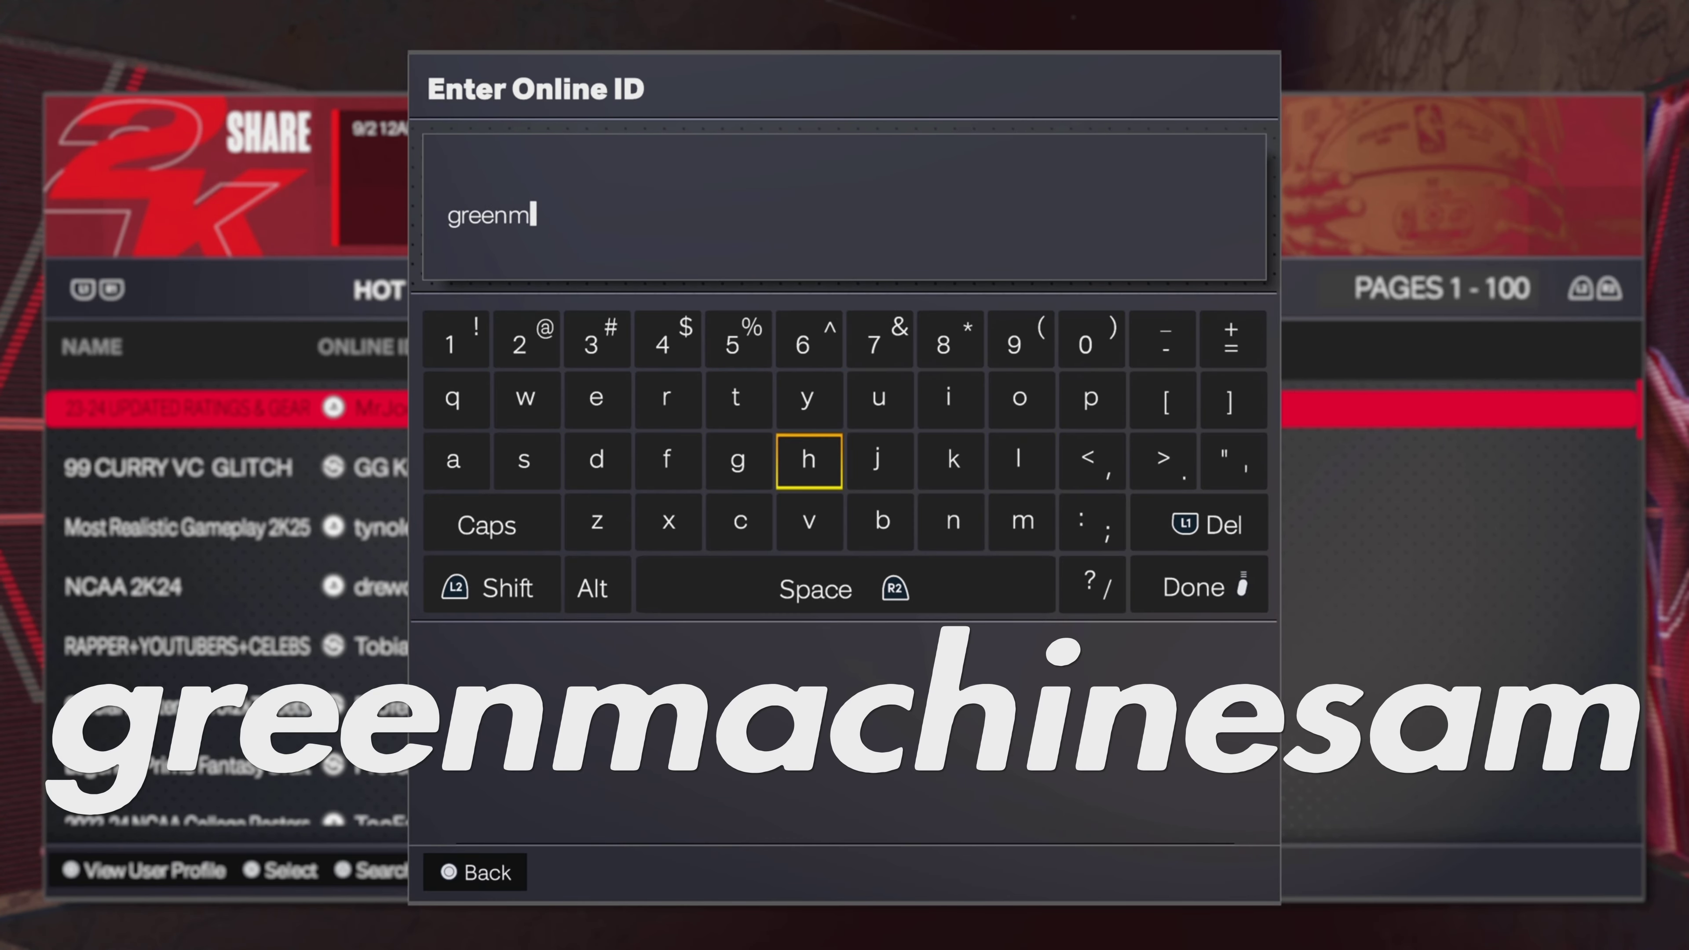
{"action": "type", "text": "achinesa"}
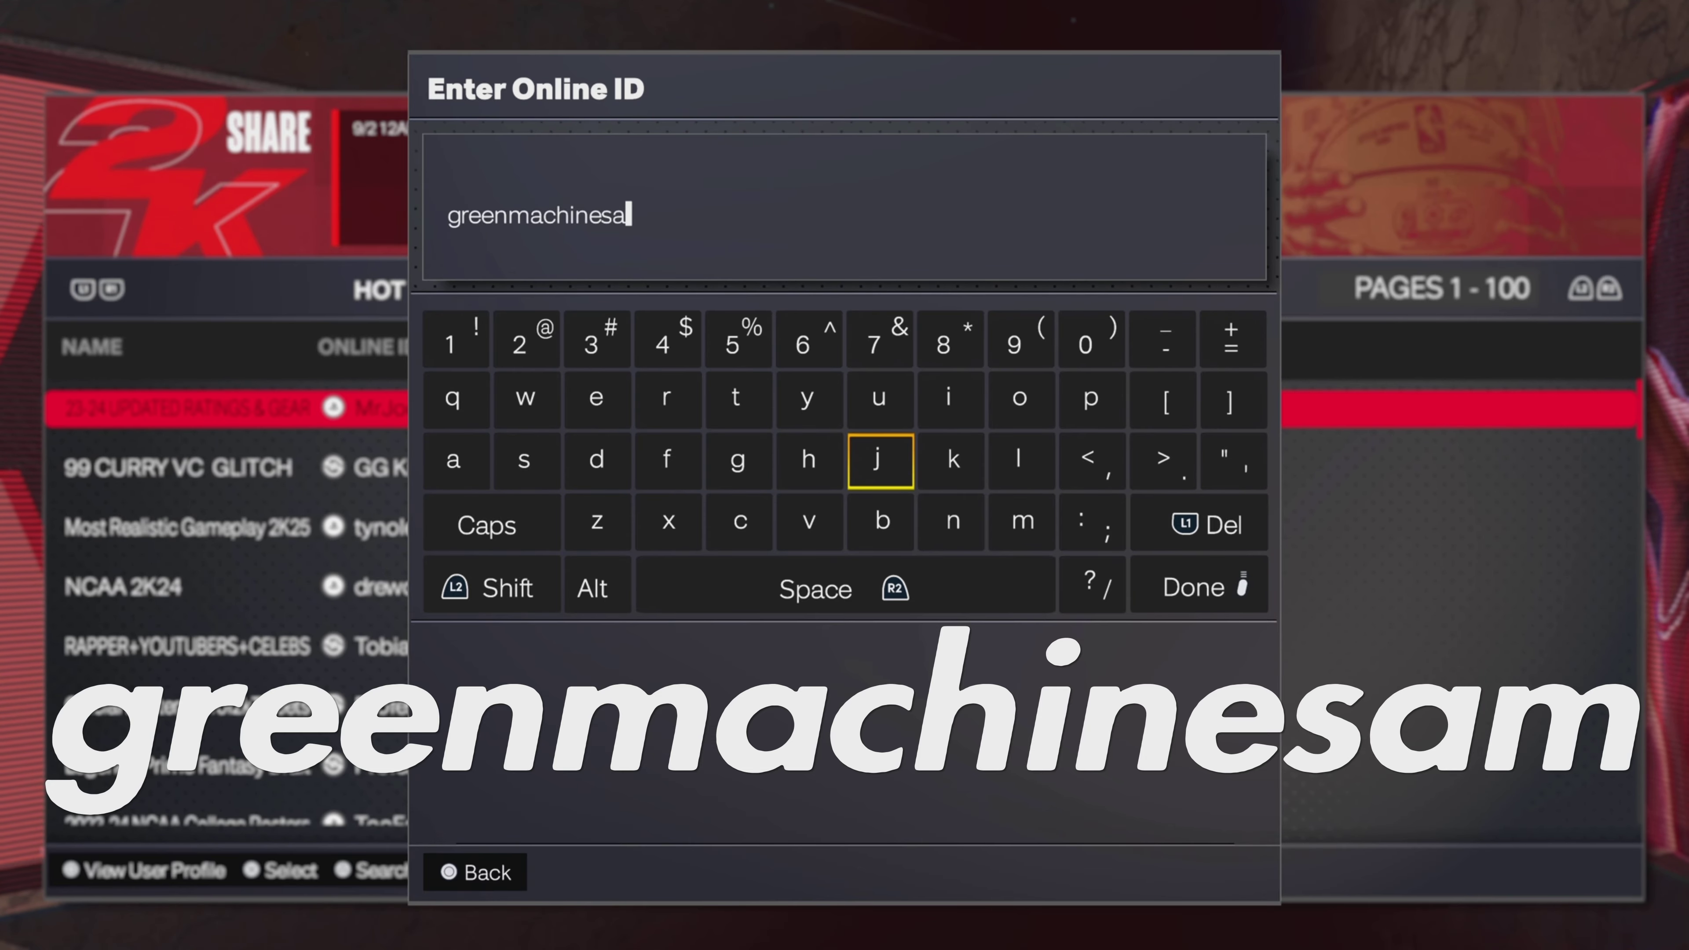
{"action": "type", "text": "m"}
{"action": "key", "text": "Return"}
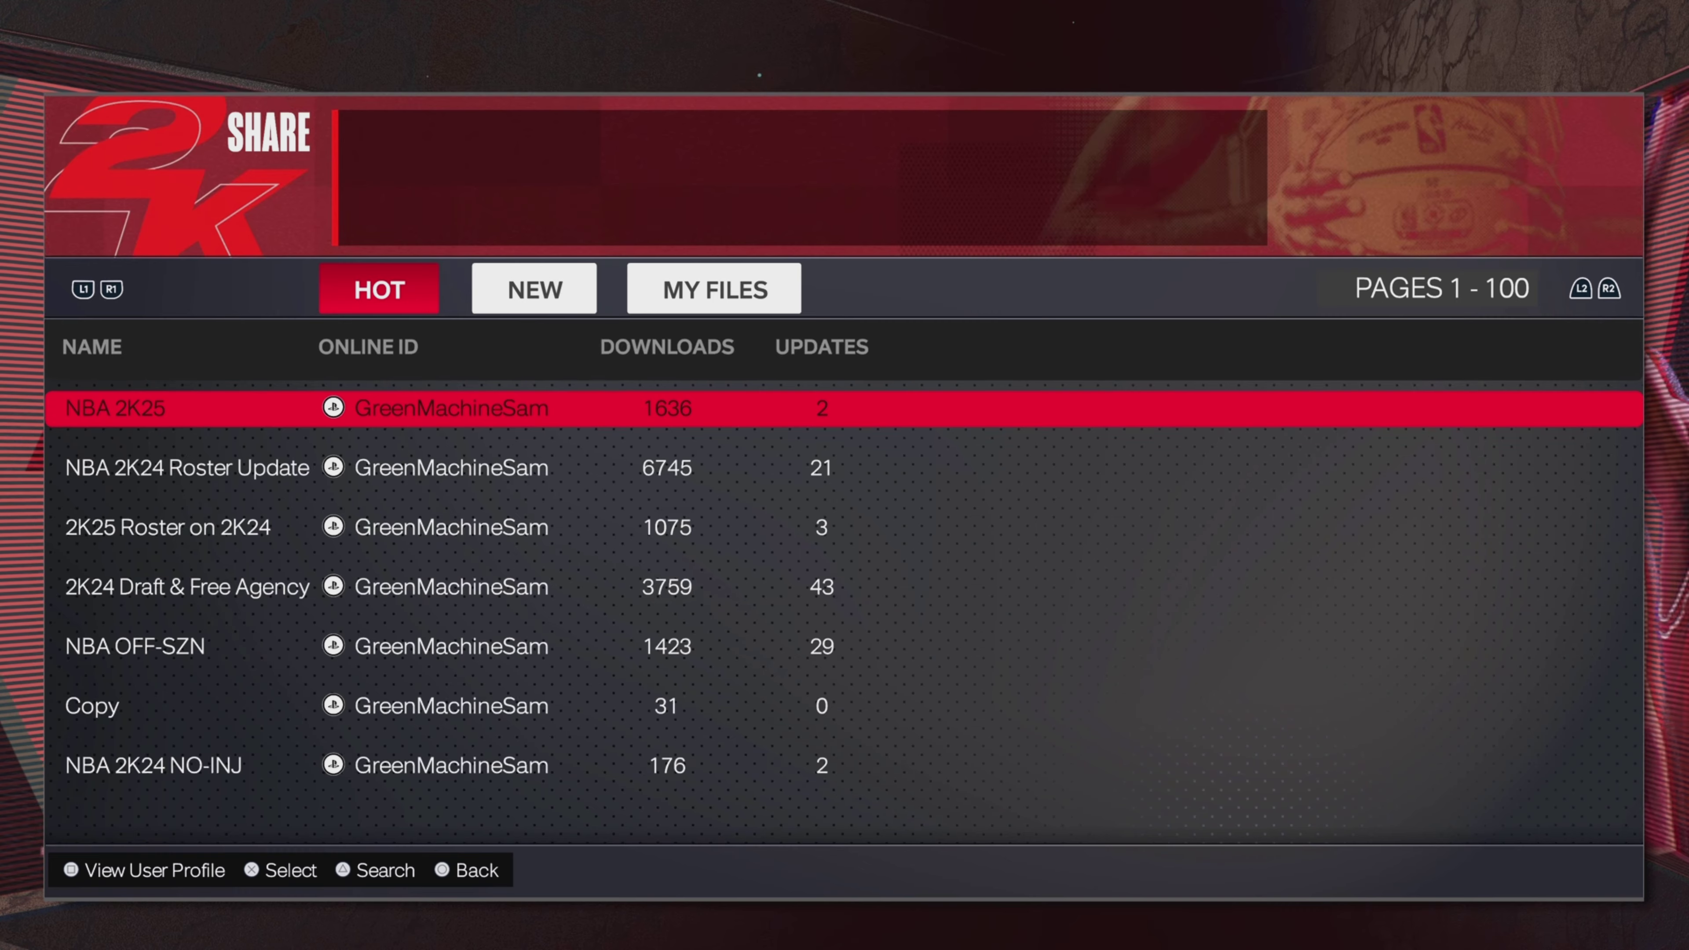
Compare NBA 2K25, NBA 2K24 Roster Update and 2K25 Roster on 2K24 in the creator's results
{"action": "key", "text": "Down"}
{"action": "key", "text": "Down"}
{"action": "key", "text": "Down"}
{"action": "key", "text": "Up"}
{"action": "key", "text": "Up"}
{"action": "key", "text": "Up"}
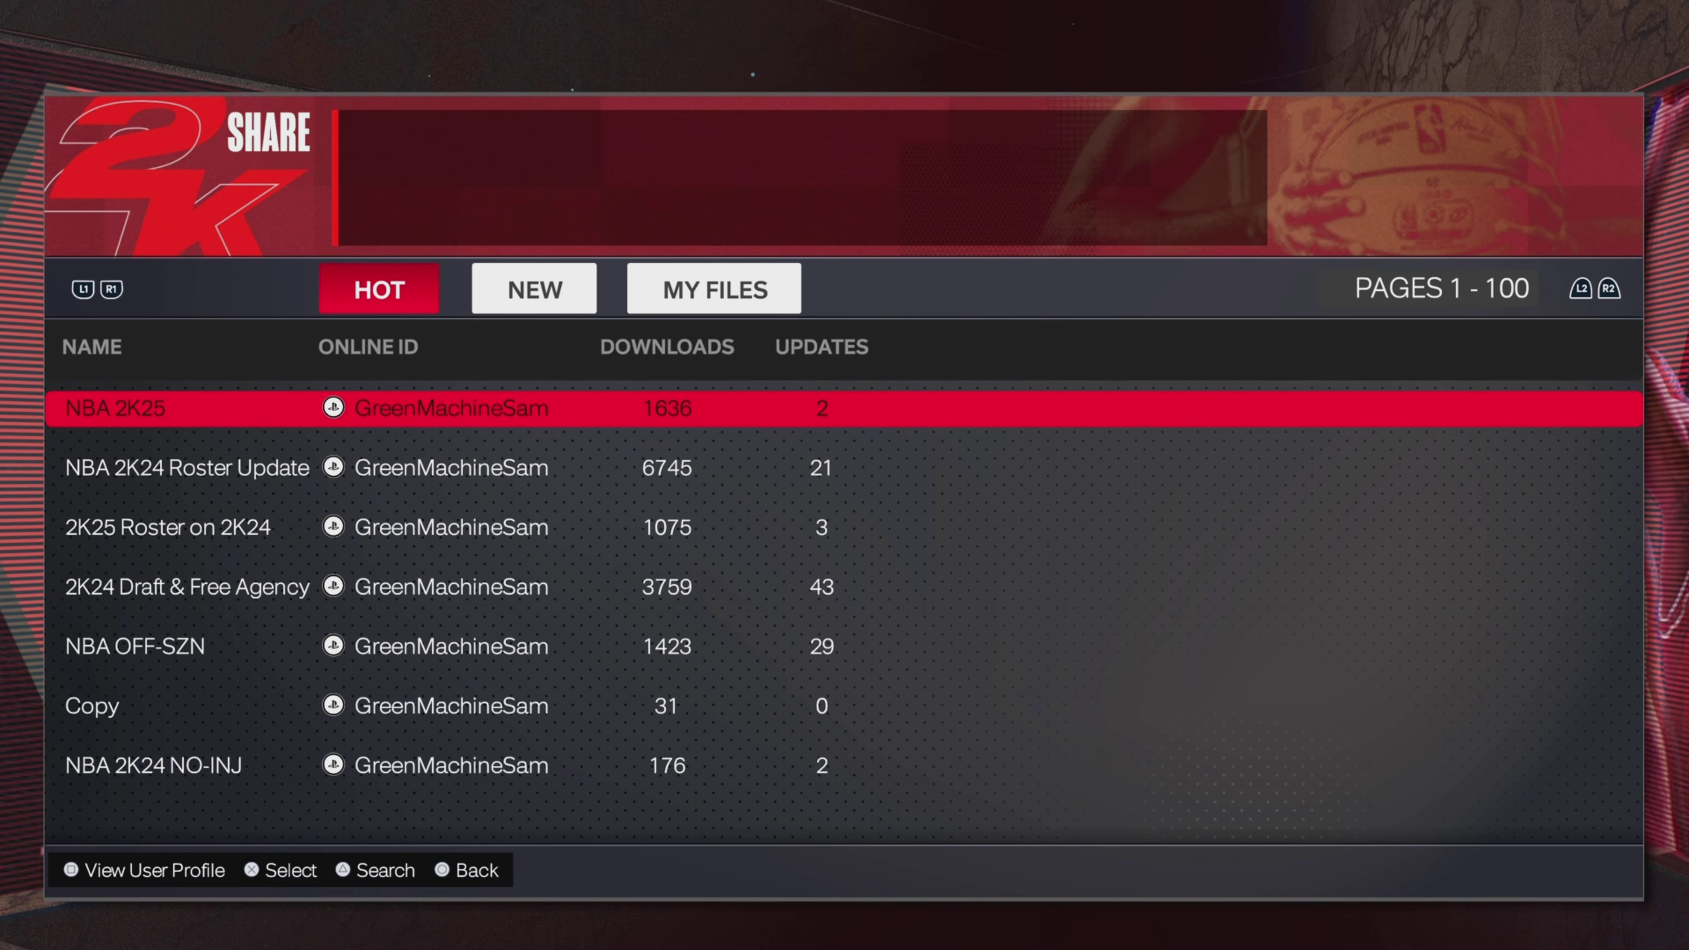
{"action": "key", "text": "Down"}
{"action": "key", "text": "Down"}
{"action": "key", "text": "Up"}
{"action": "key", "text": "Up"}
{"action": "key", "text": "Down"}
{"action": "key", "text": "Down"}
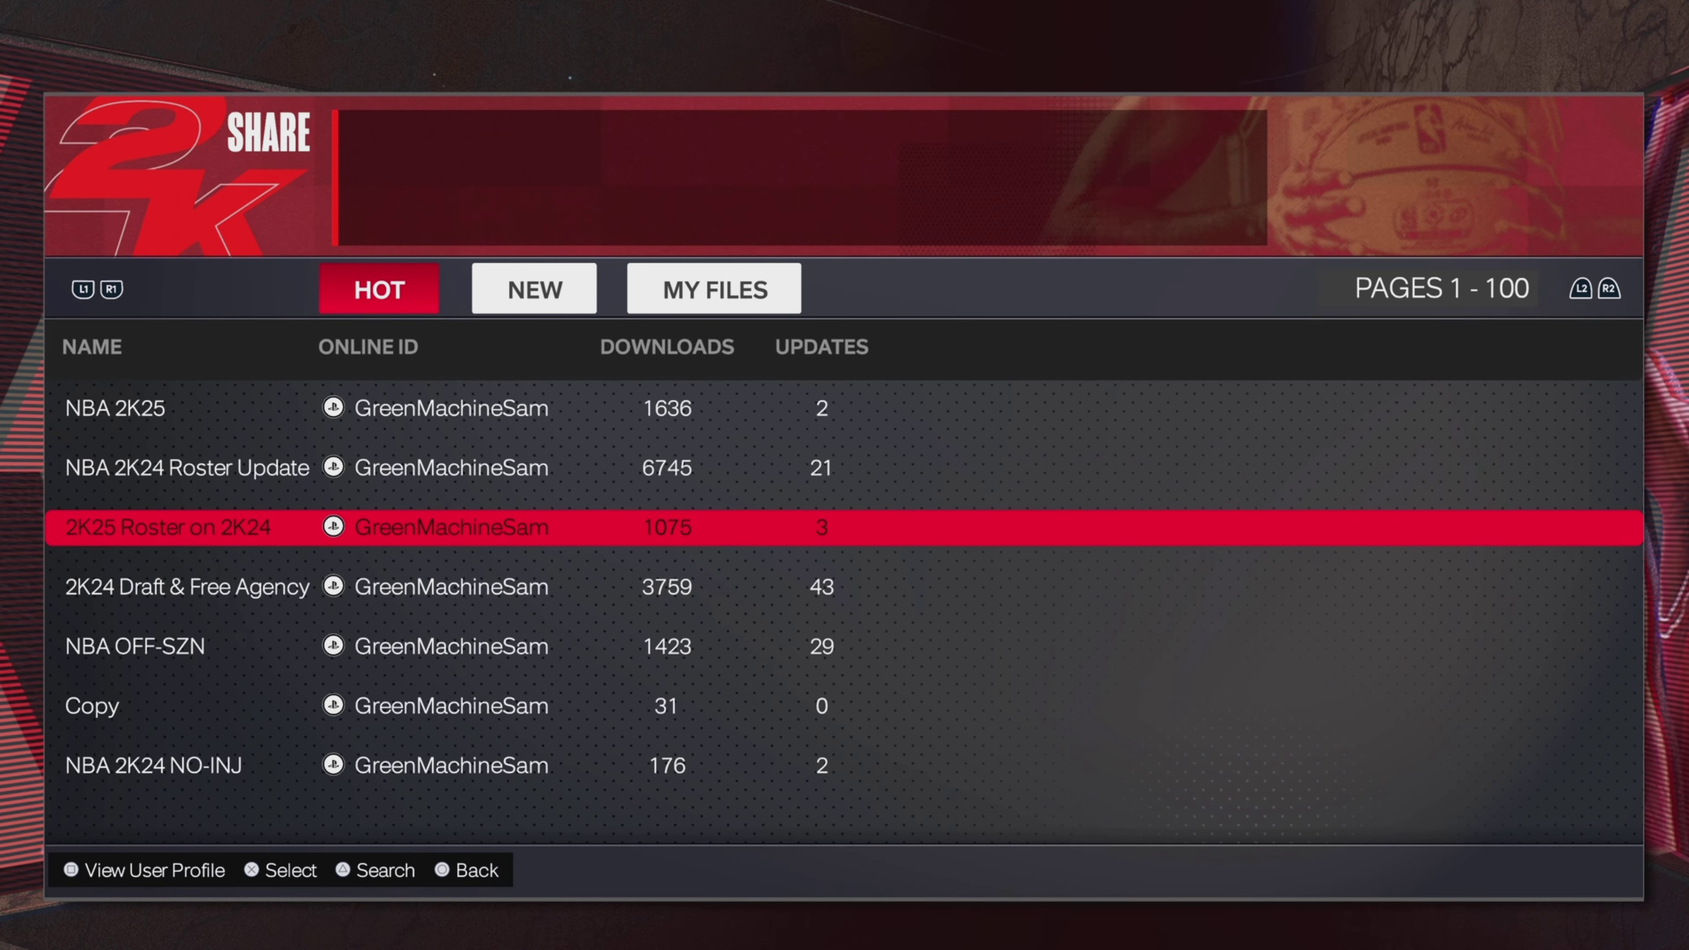
{"action": "key", "text": "Up"}
{"action": "key", "text": "Up"}
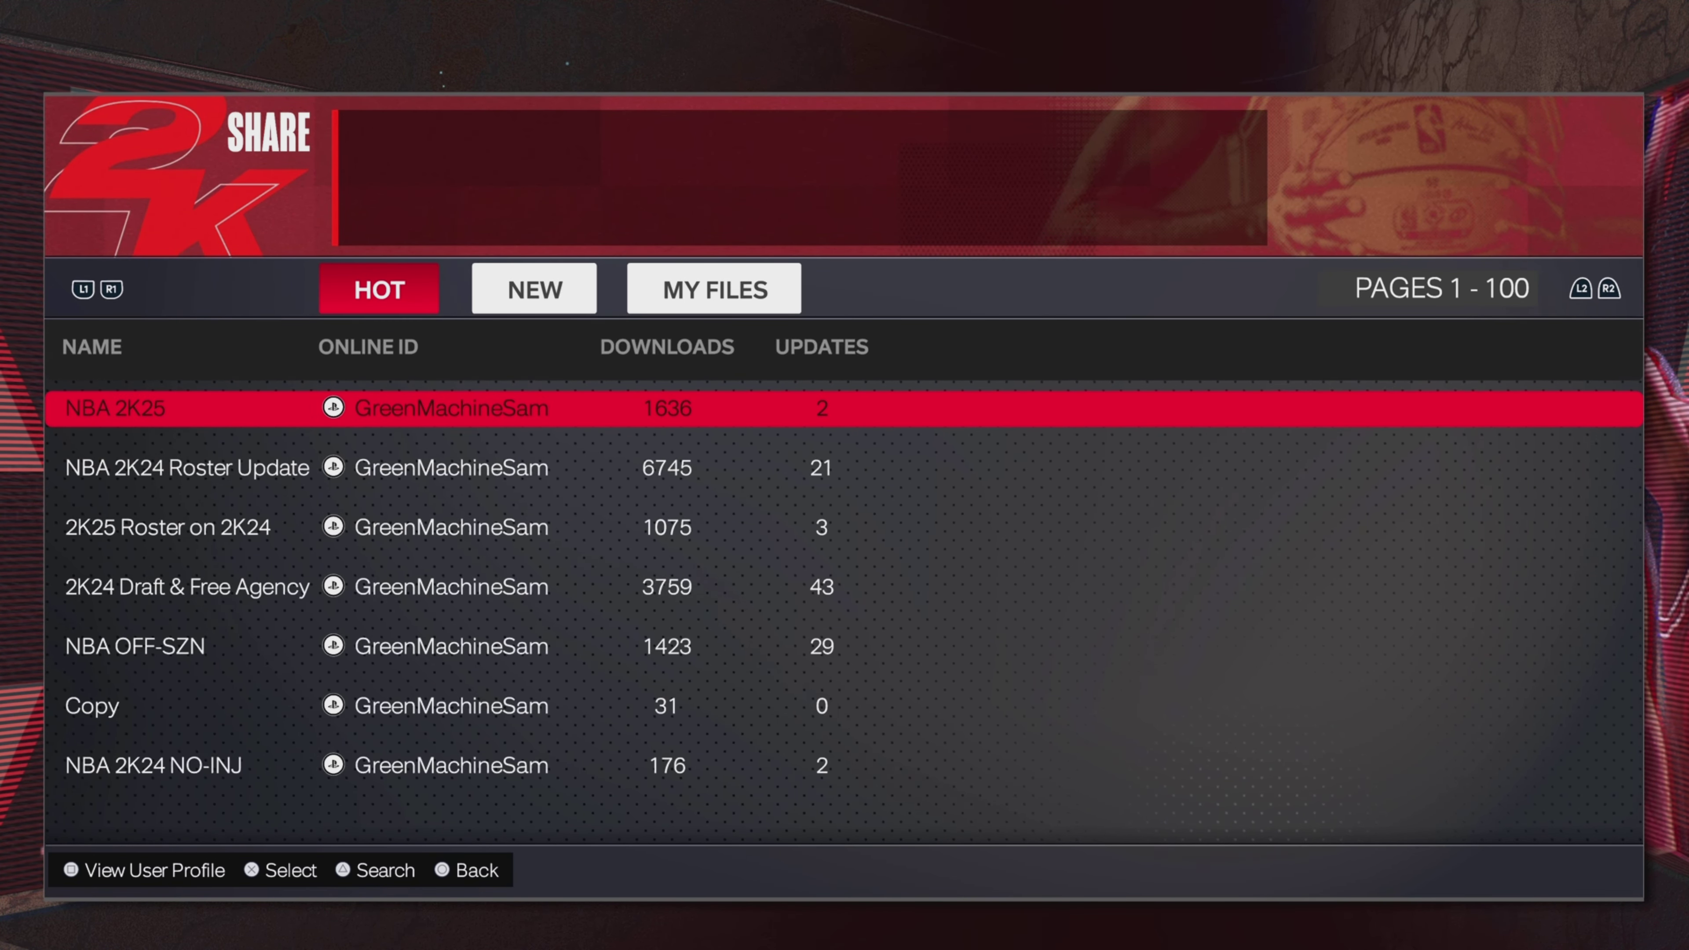
{"action": "key", "text": "Down"}
{"action": "key", "text": "Down"}
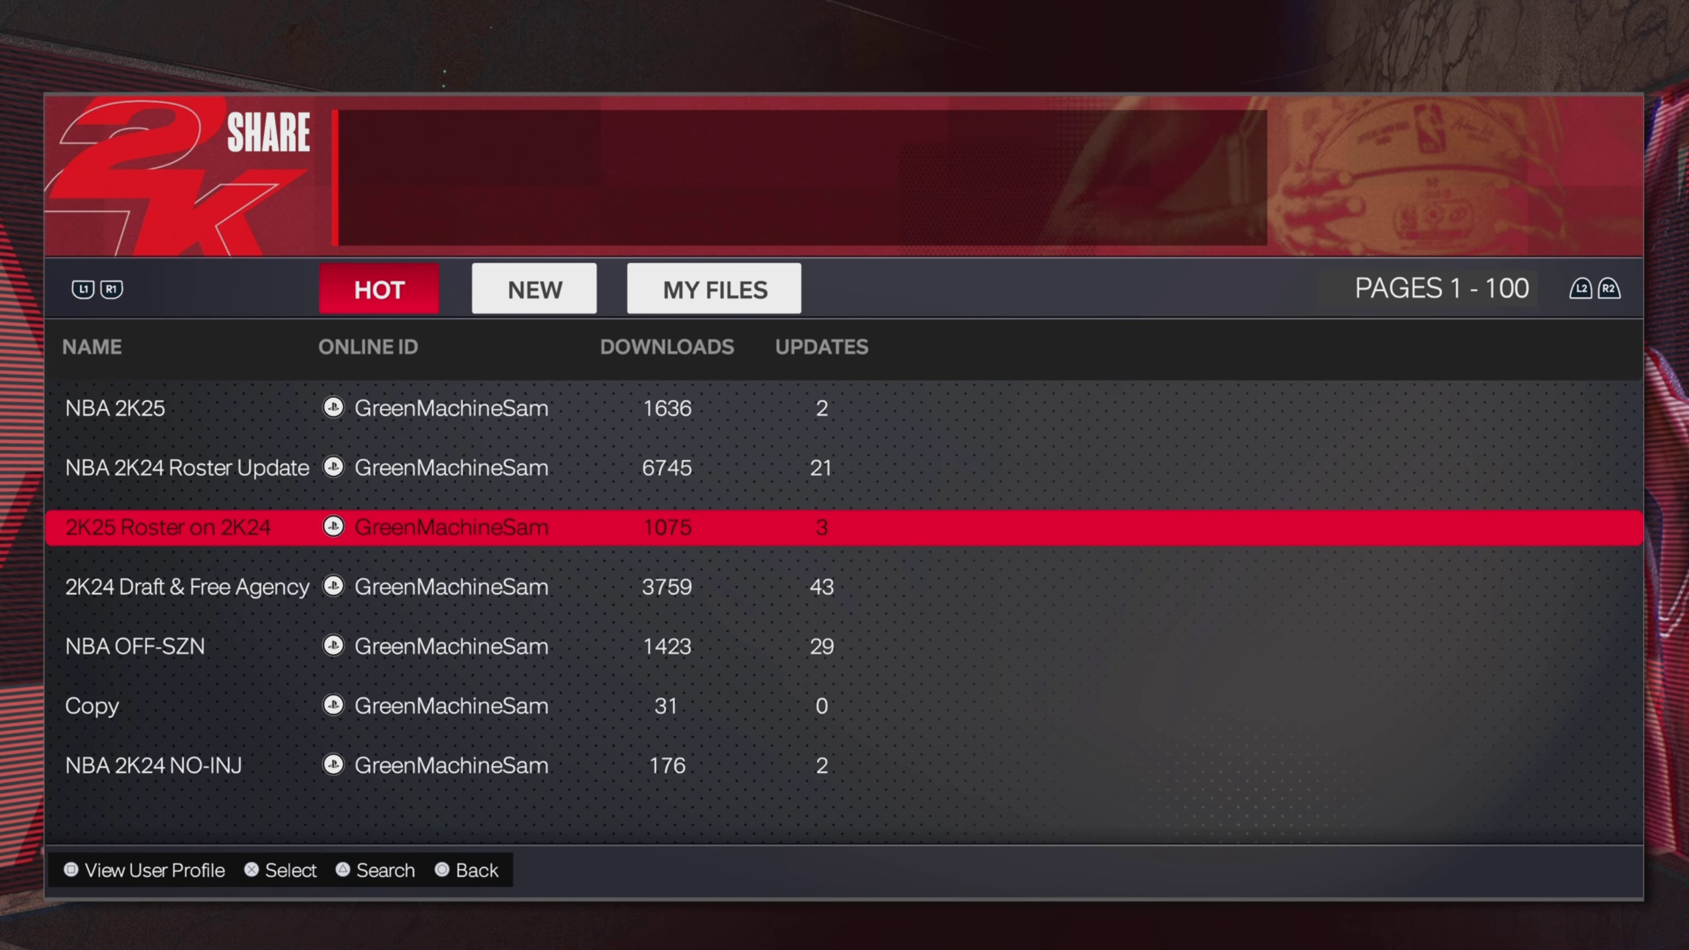
{"action": "key", "text": "Up"}
{"action": "key", "text": "Up"}
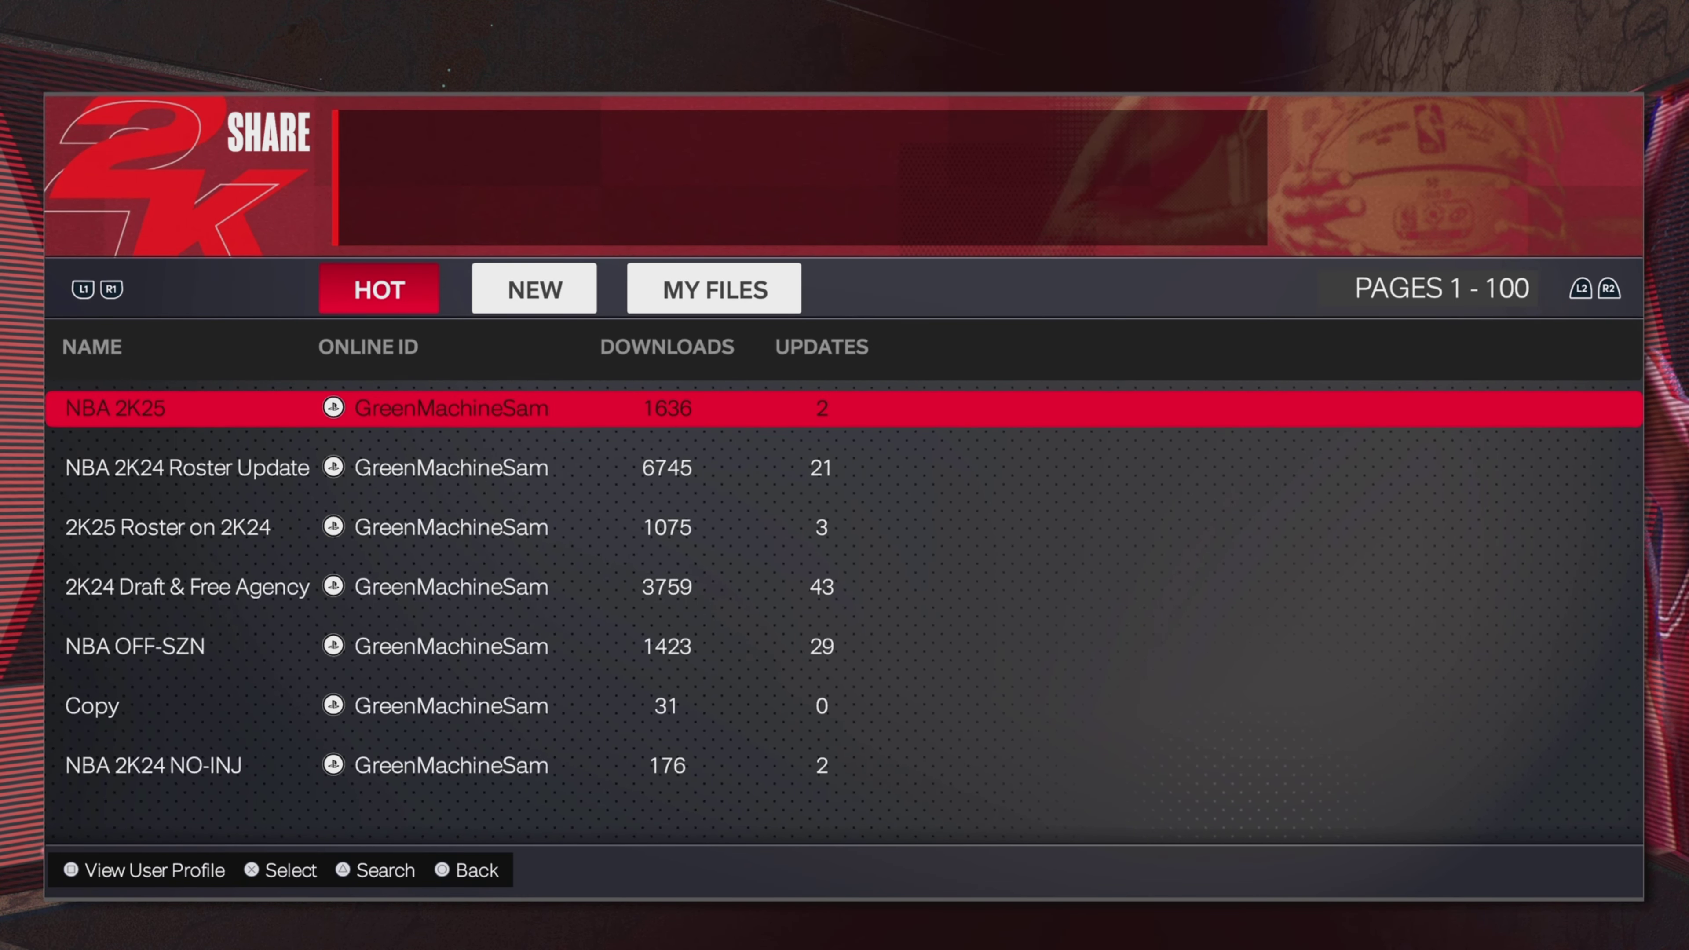
{"action": "key", "text": "Down"}
{"action": "key", "text": "Down"}
{"action": "key", "text": "Up"}
{"action": "key", "text": "Up"}
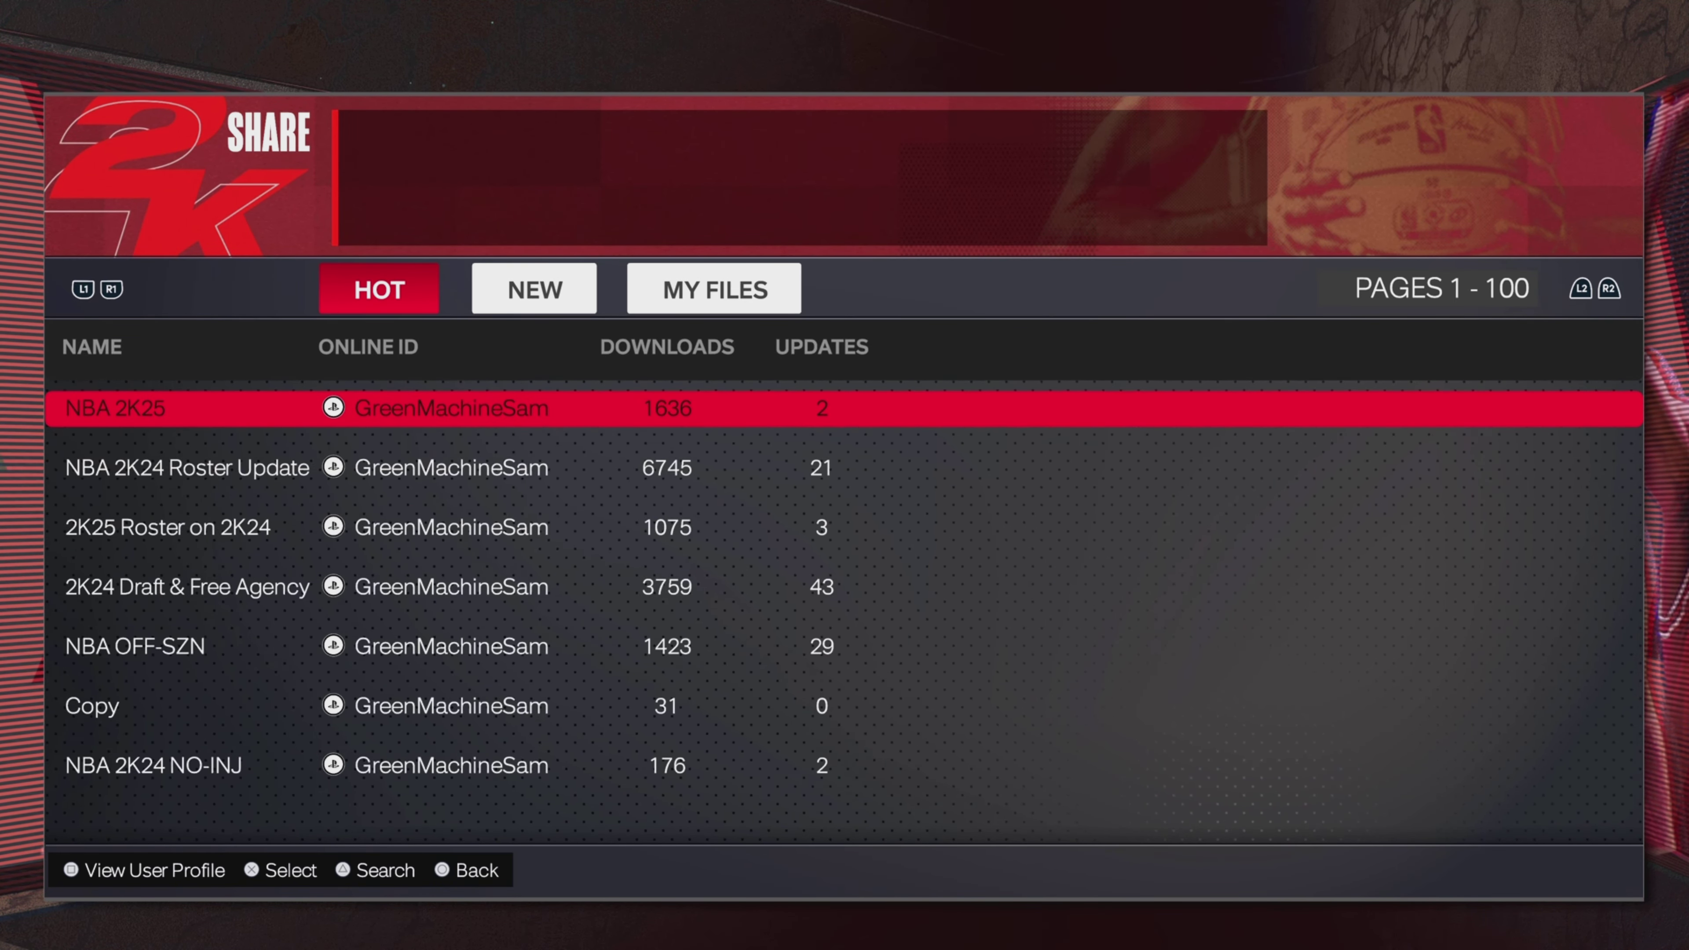
{"action": "key", "text": "Down"}
{"action": "key", "text": "Down"}
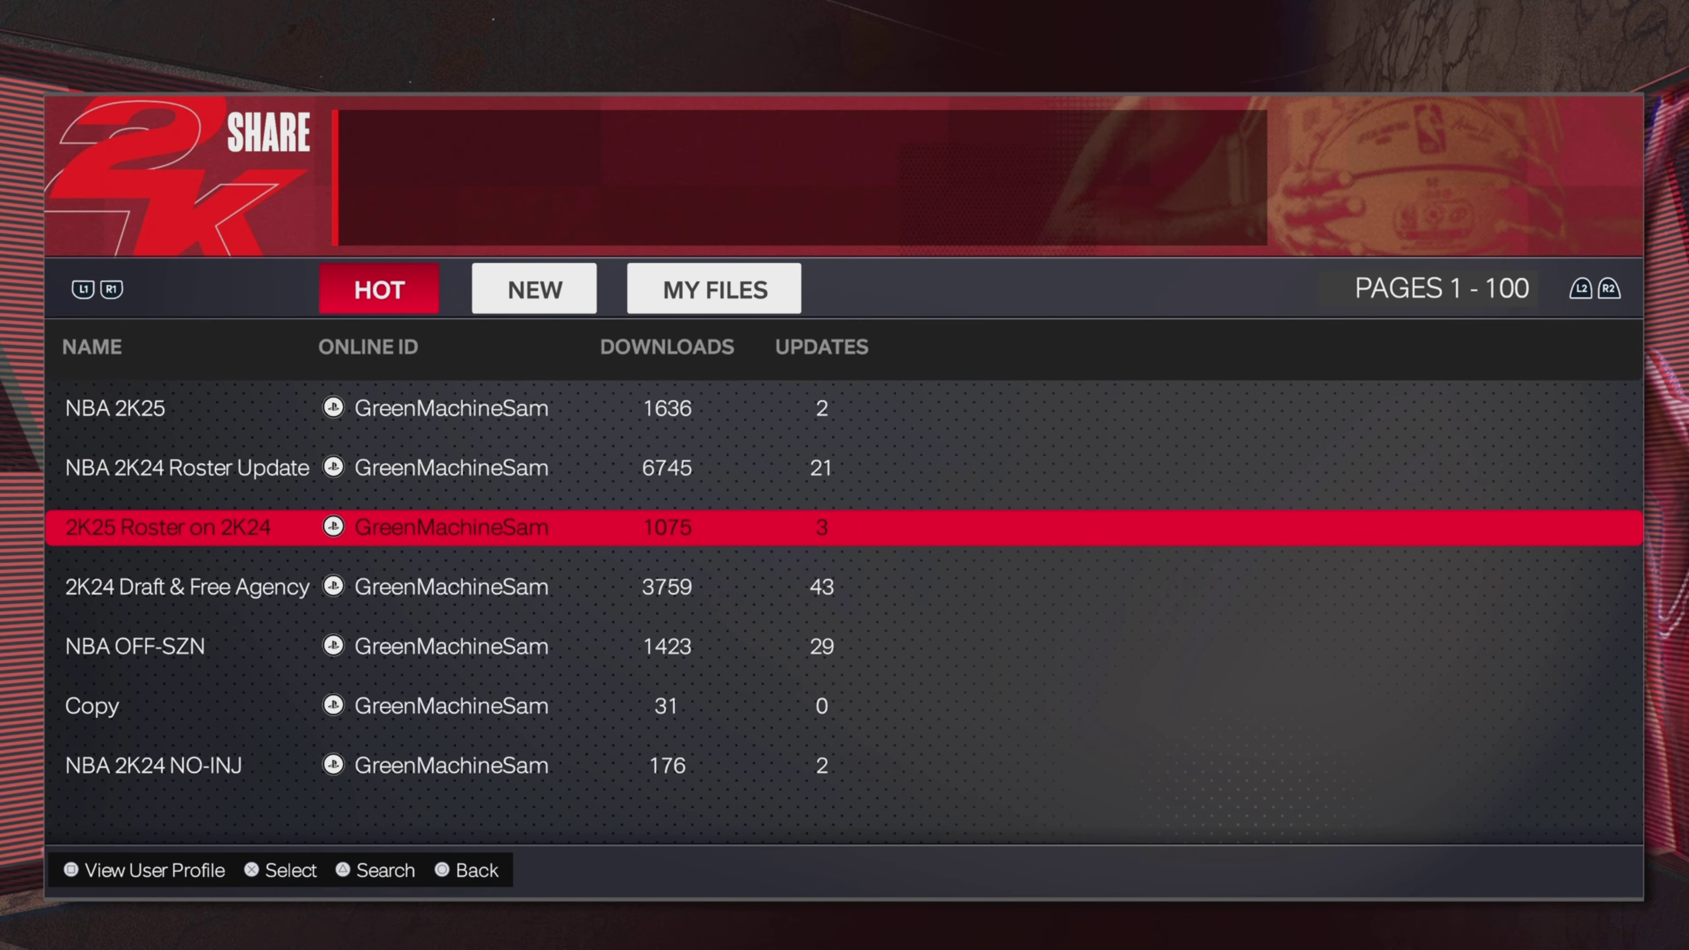
{"action": "key", "text": "Up"}
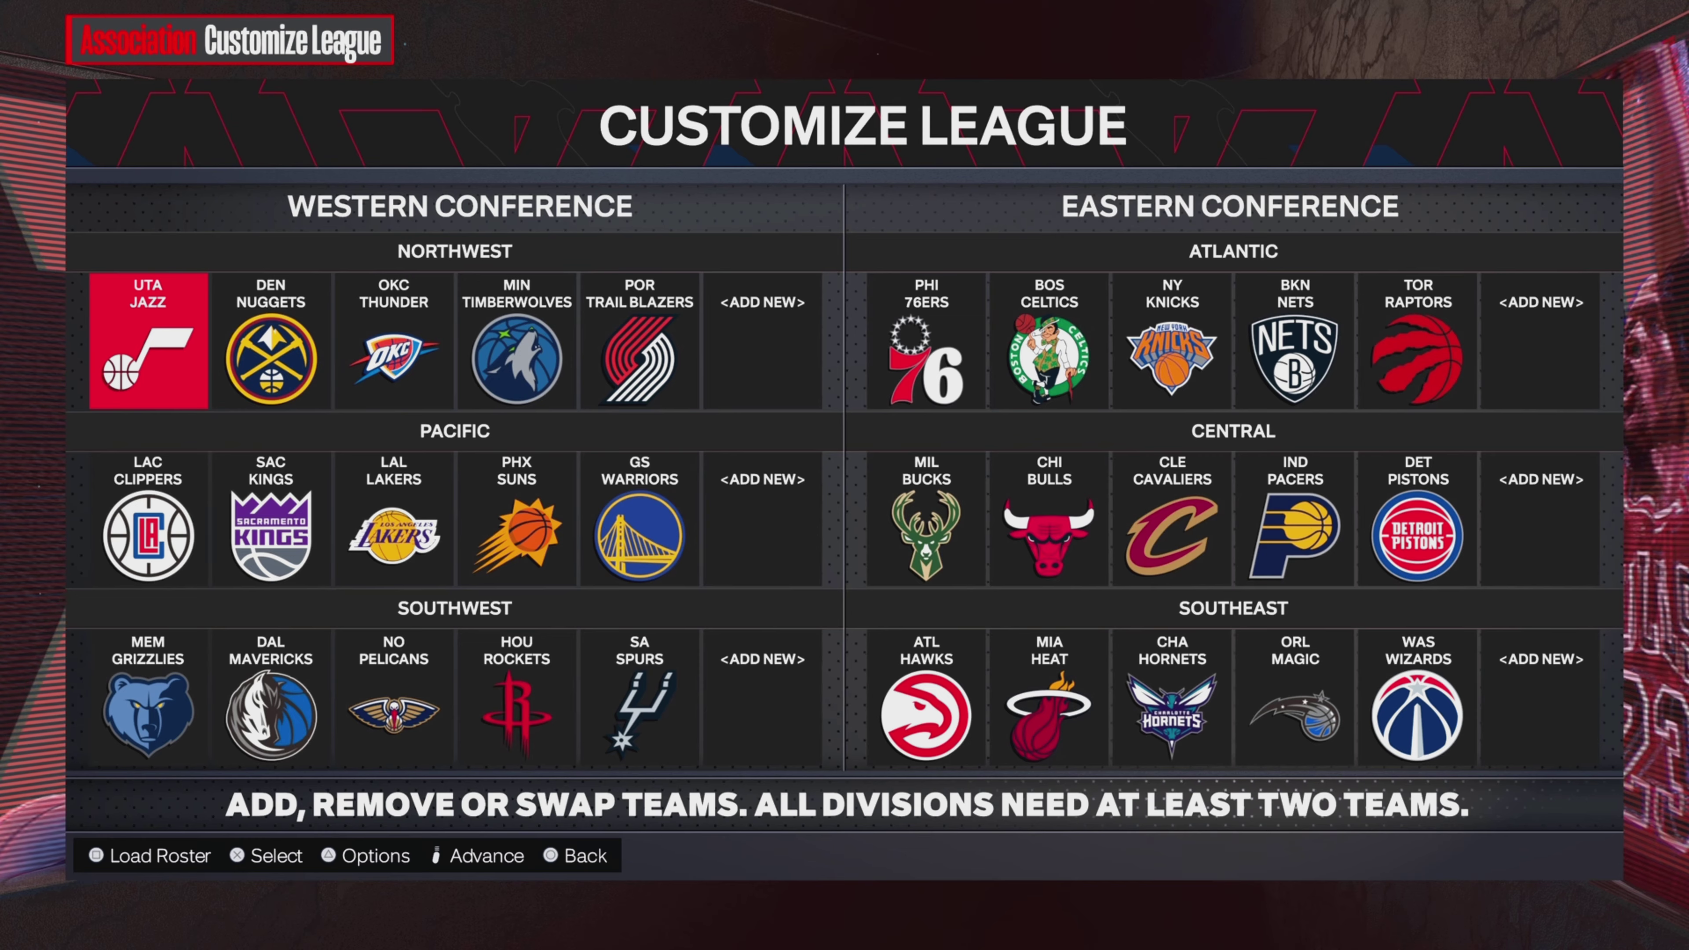
Accept the default league layout, Association settings and rule setup
{"action": "key", "text": "Right"}
{"action": "key", "text": "Right"}
{"action": "key", "text": "Right"}
{"action": "key", "text": "Right"}
{"action": "key", "text": "Right"}
{"action": "key", "text": "Down"}
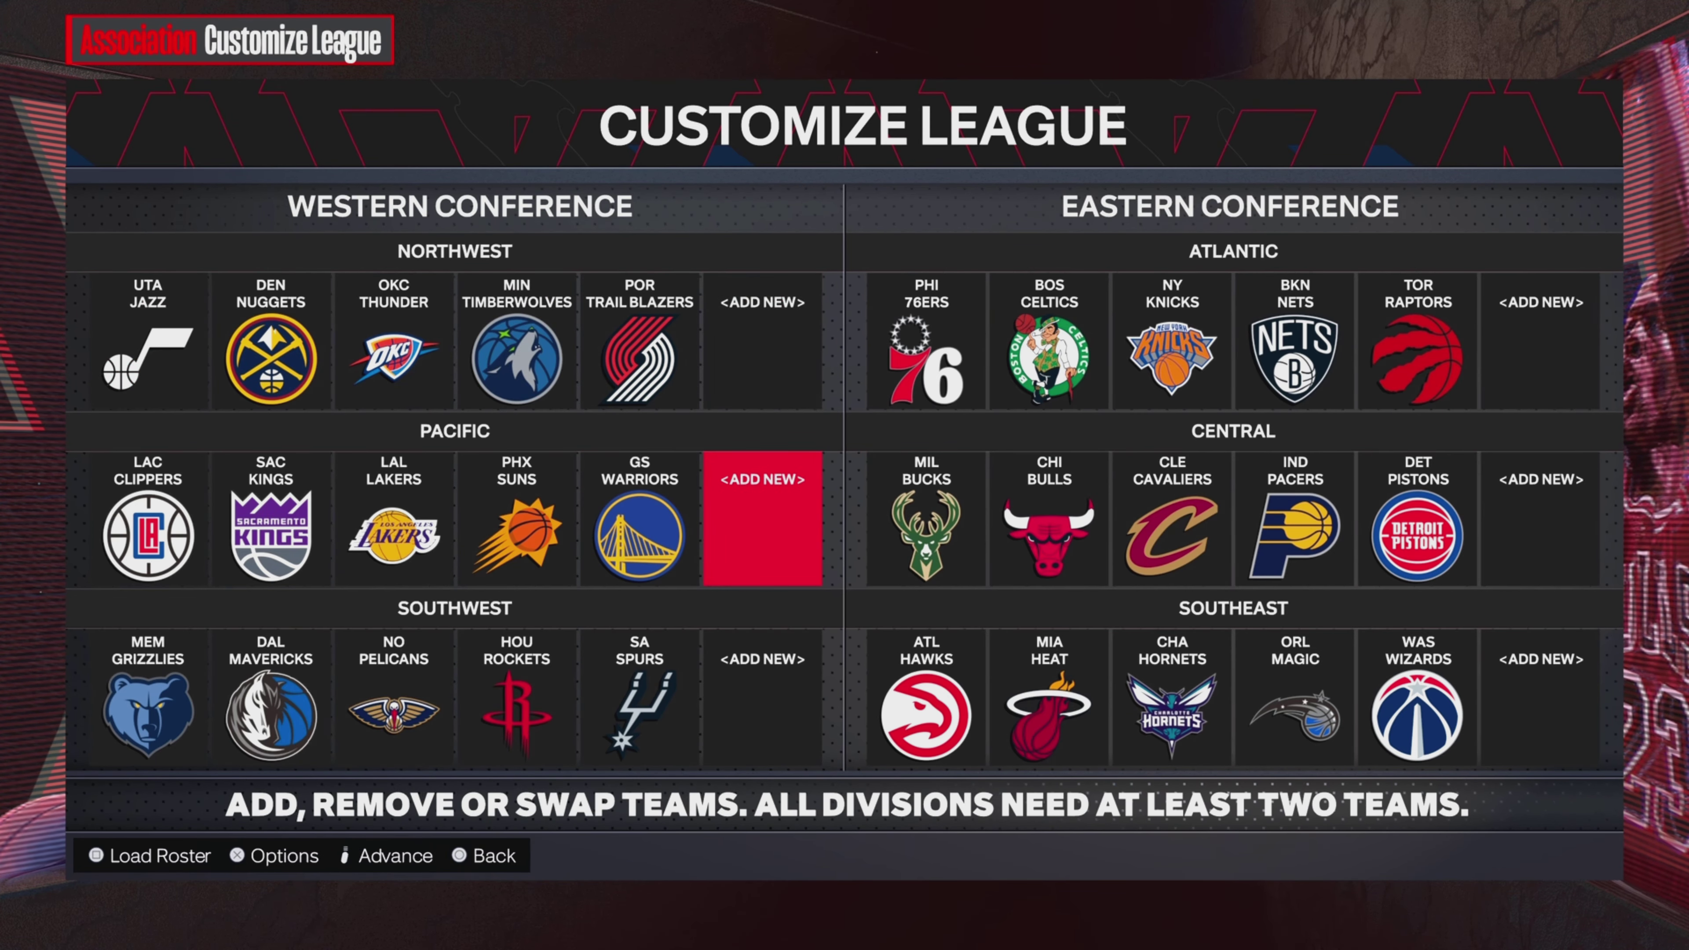
{"action": "key", "text": "Left"}
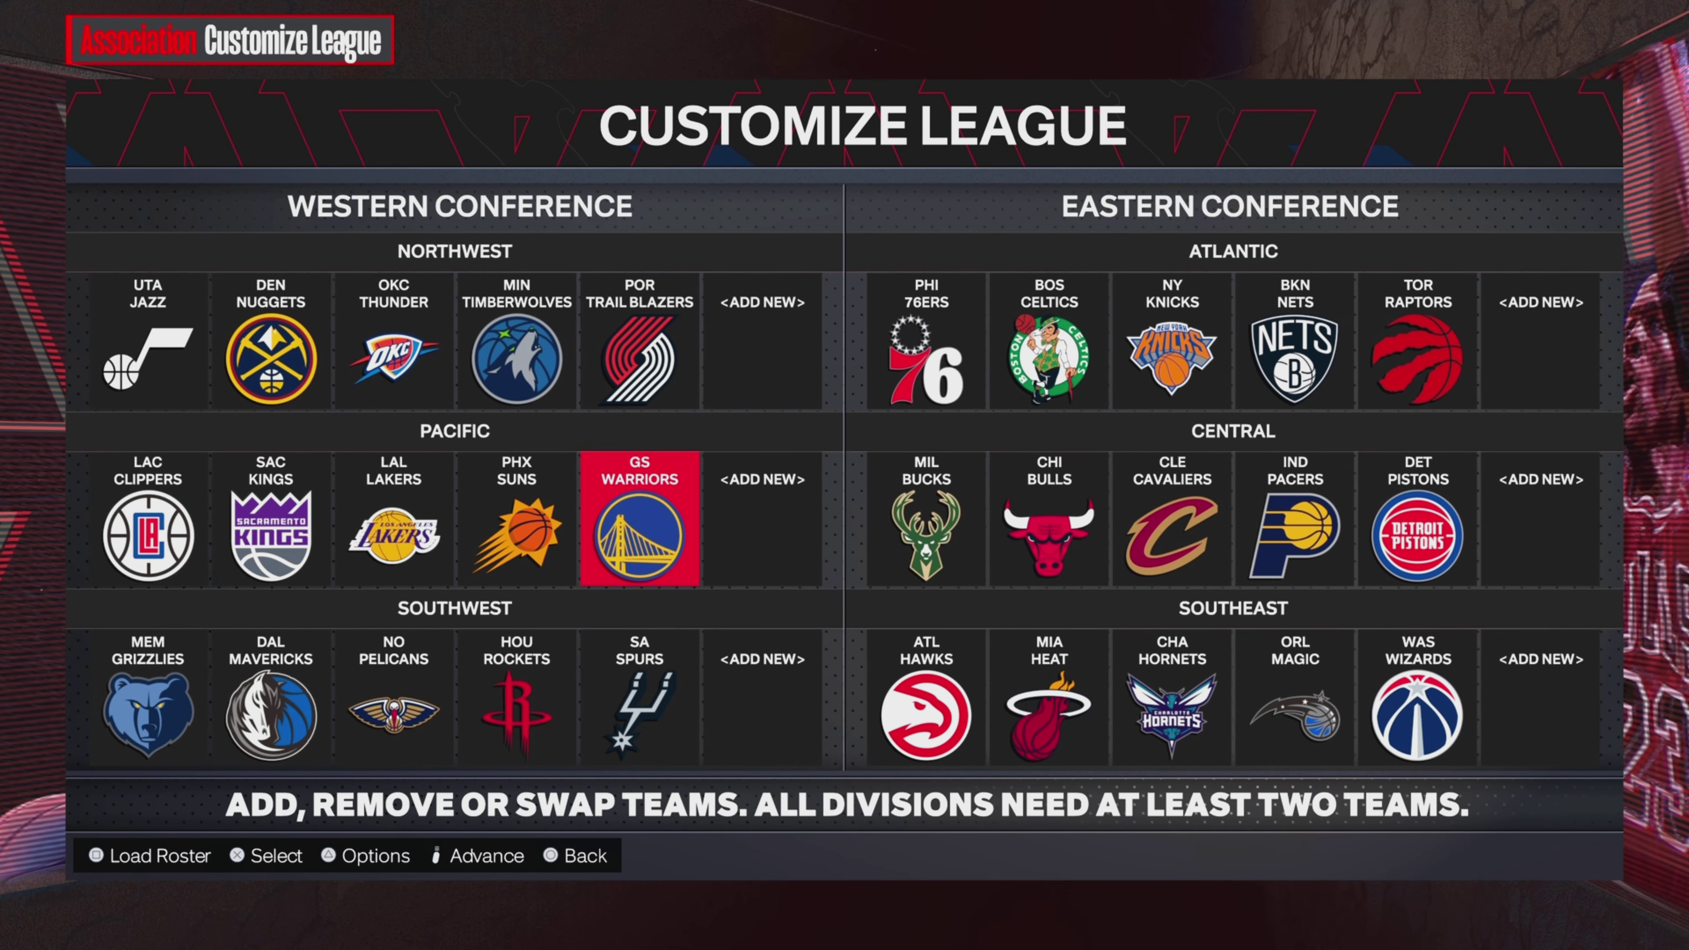
{"action": "key", "text": "Return"}
{"action": "key", "text": "Down"}
{"action": "key", "text": "Down"}
{"action": "key", "text": "Down"}
{"action": "key", "text": "Down"}
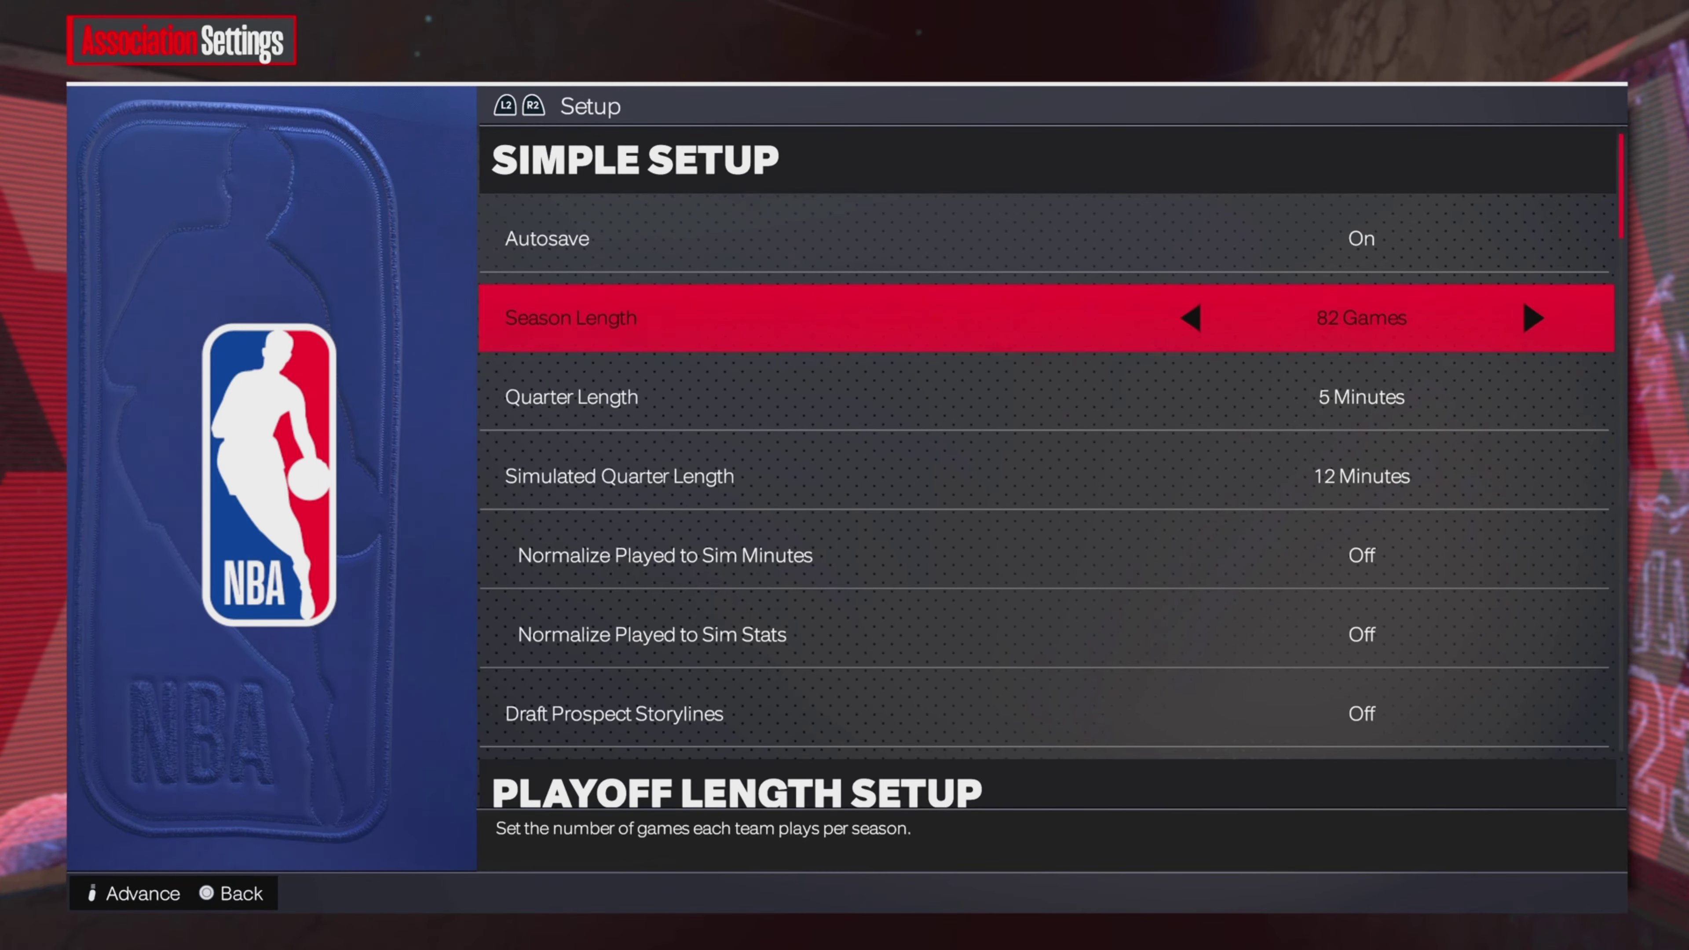
{"action": "key", "text": "Up"}
{"action": "key", "text": "Down"}
{"action": "key", "text": "Down"}
{"action": "key", "text": "Down"}
{"action": "key", "text": "Down"}
{"action": "key", "text": "Down"}
{"action": "key", "text": "Down"}
{"action": "key", "text": "Down"}
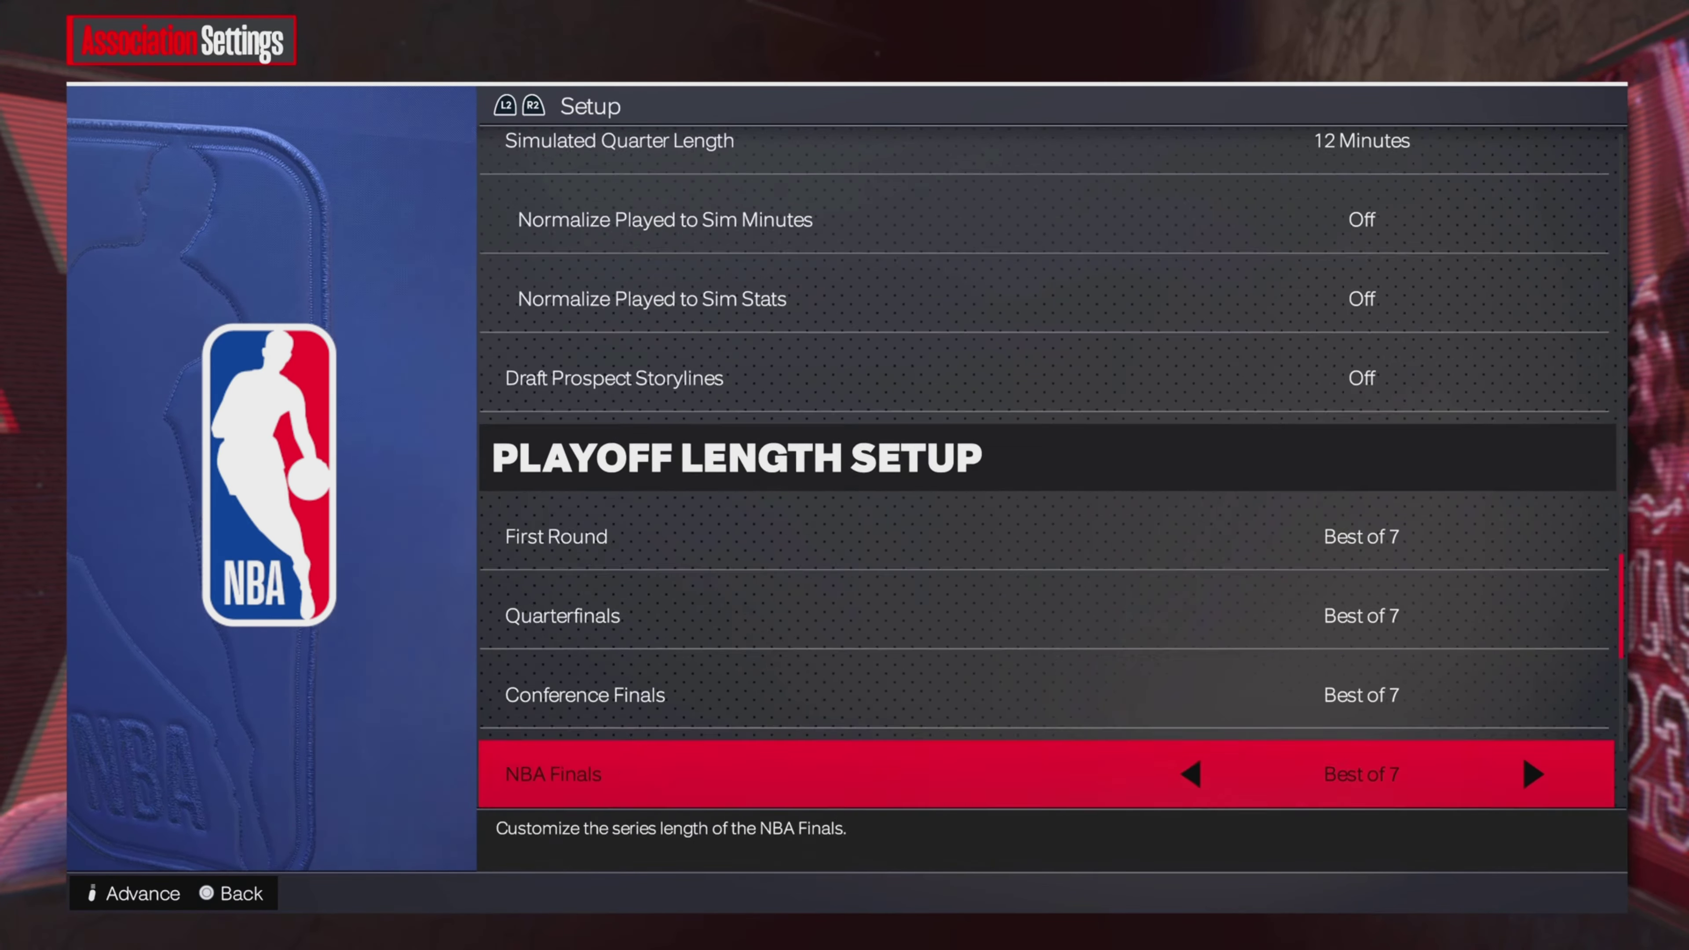
{"action": "key", "text": "Page_Down"}
{"action": "key", "text": "Page_Down"}
{"action": "key", "text": "Page_Down"}
{"action": "key", "text": "Page_Down"}
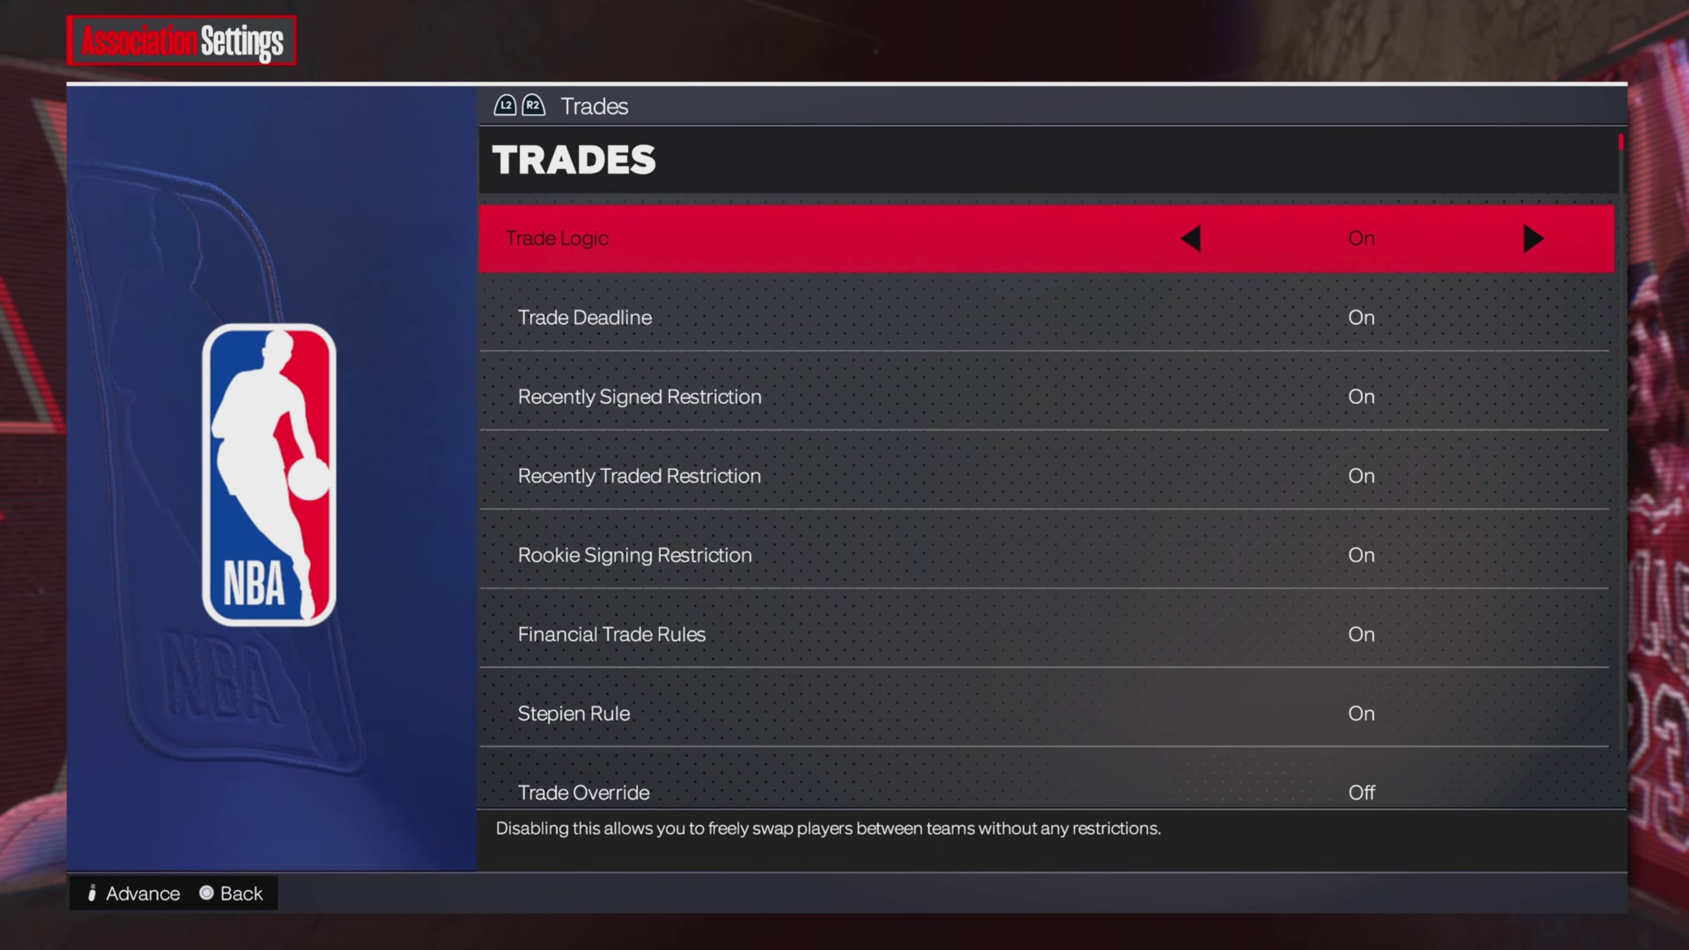
{"action": "key", "text": "Return"}
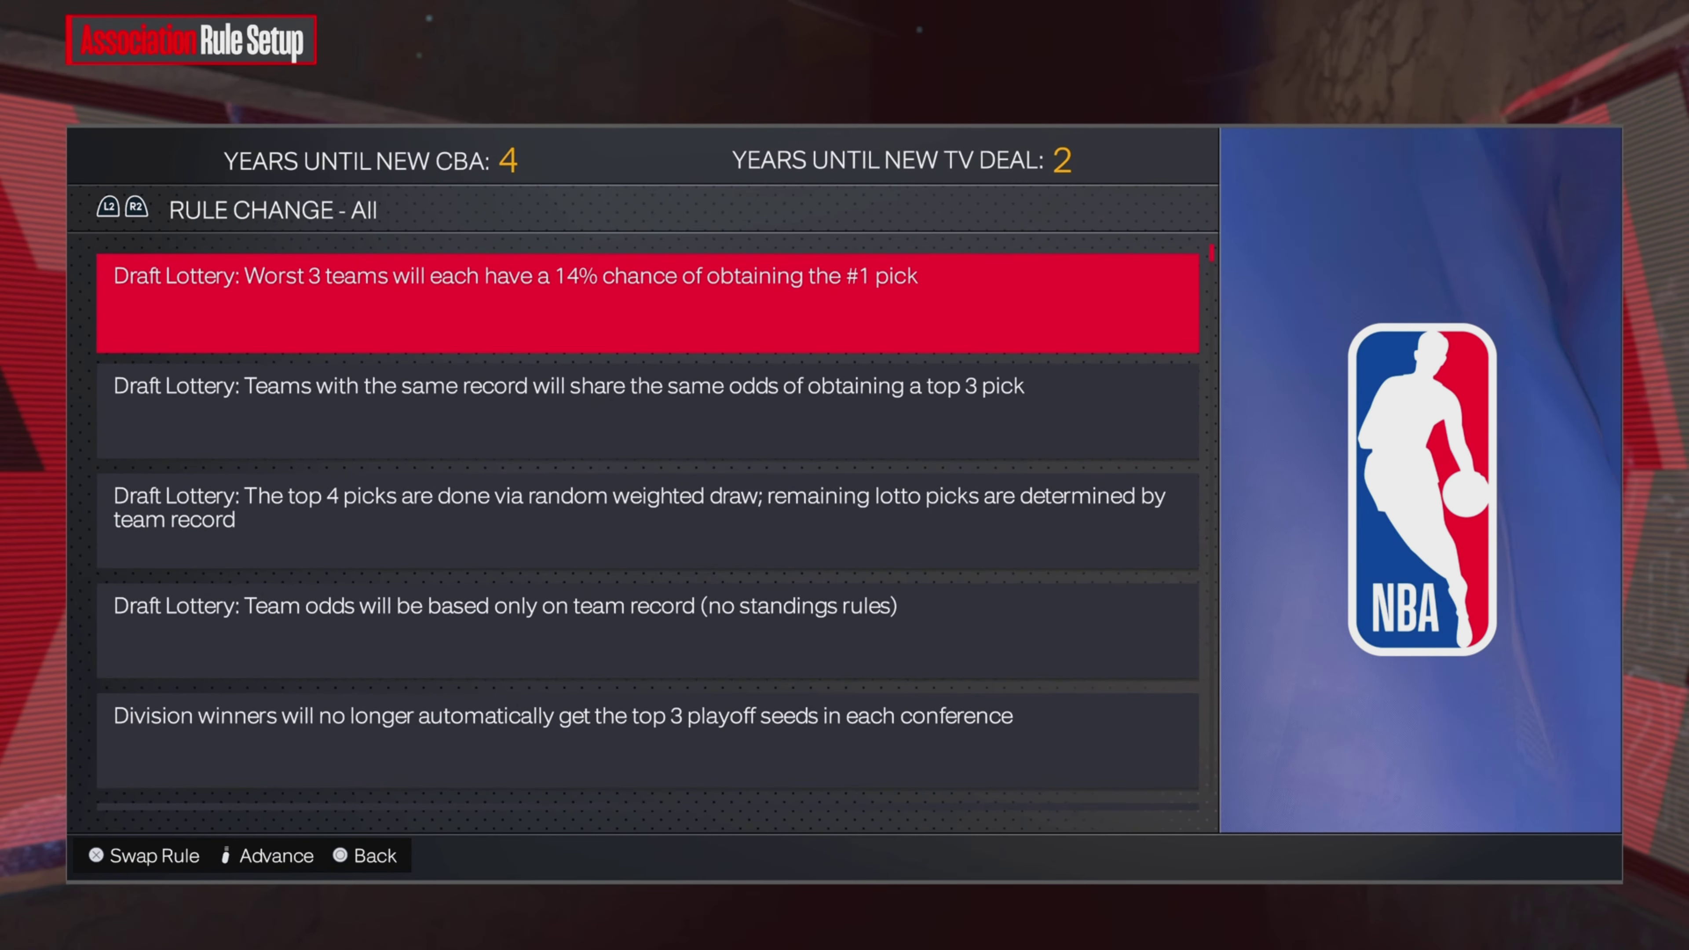
{"action": "key", "text": "Return"}
Select the Los Angeles Lakers on Team Select and start the MyNBA save
{"action": "key", "text": "Right"}
{"action": "key", "text": "Right"}
{"action": "key", "text": "Right"}
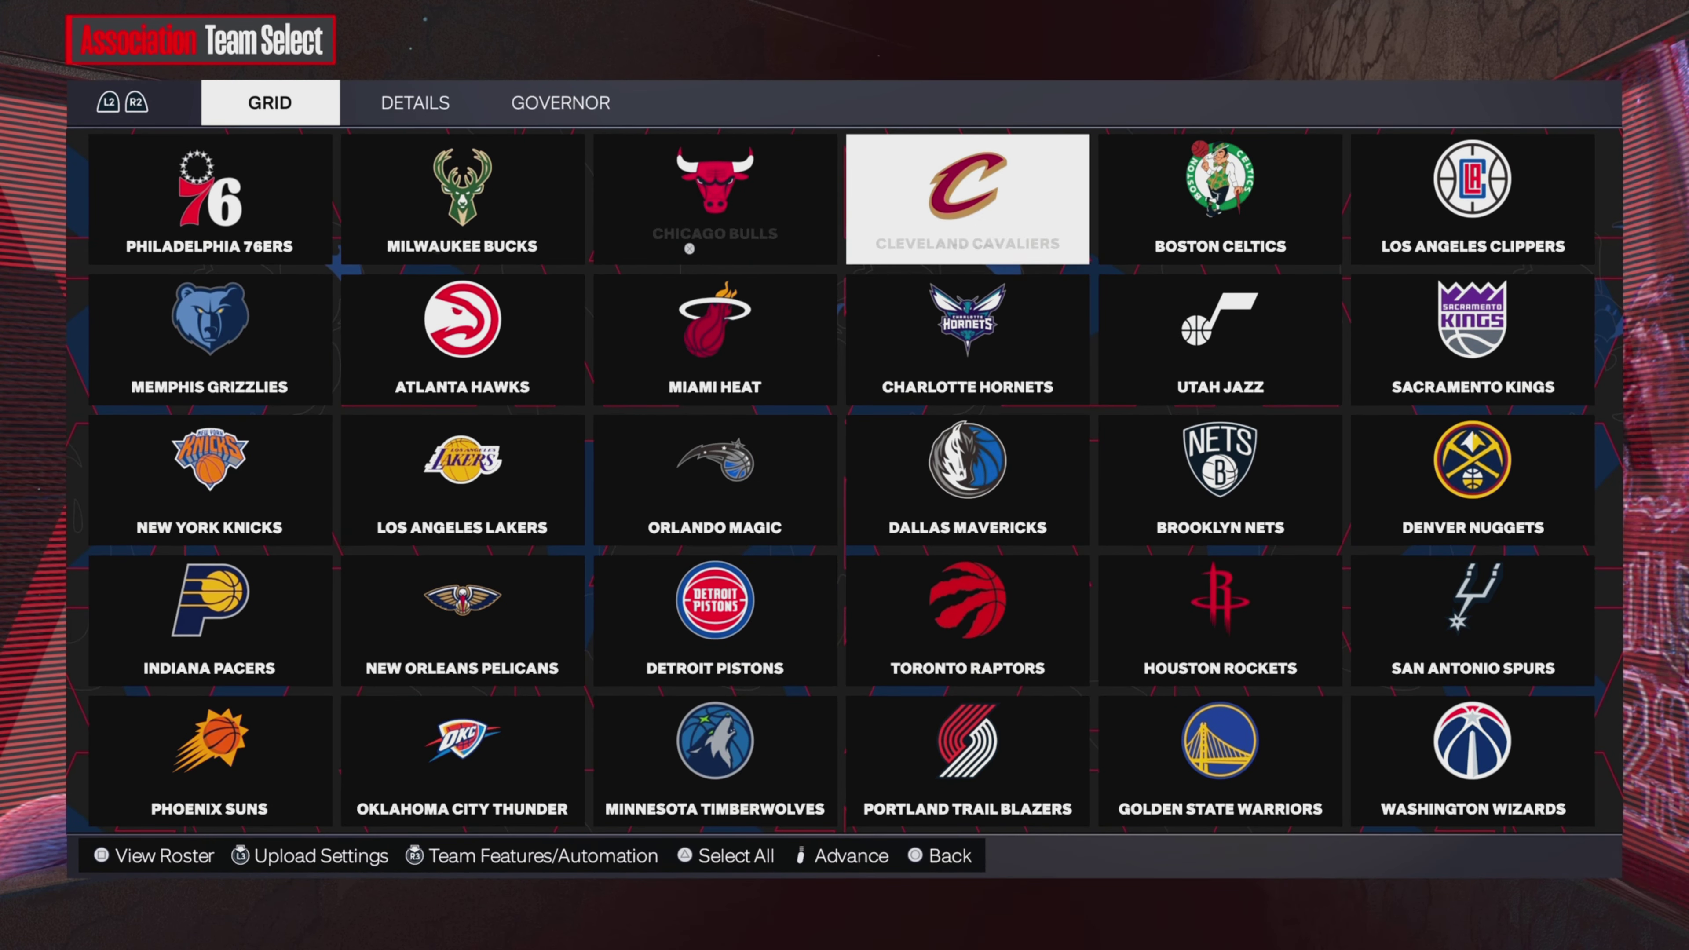
{"action": "key", "text": "Down"}
{"action": "key", "text": "Down"}
{"action": "key", "text": "Left"}
{"action": "key", "text": "Left"}
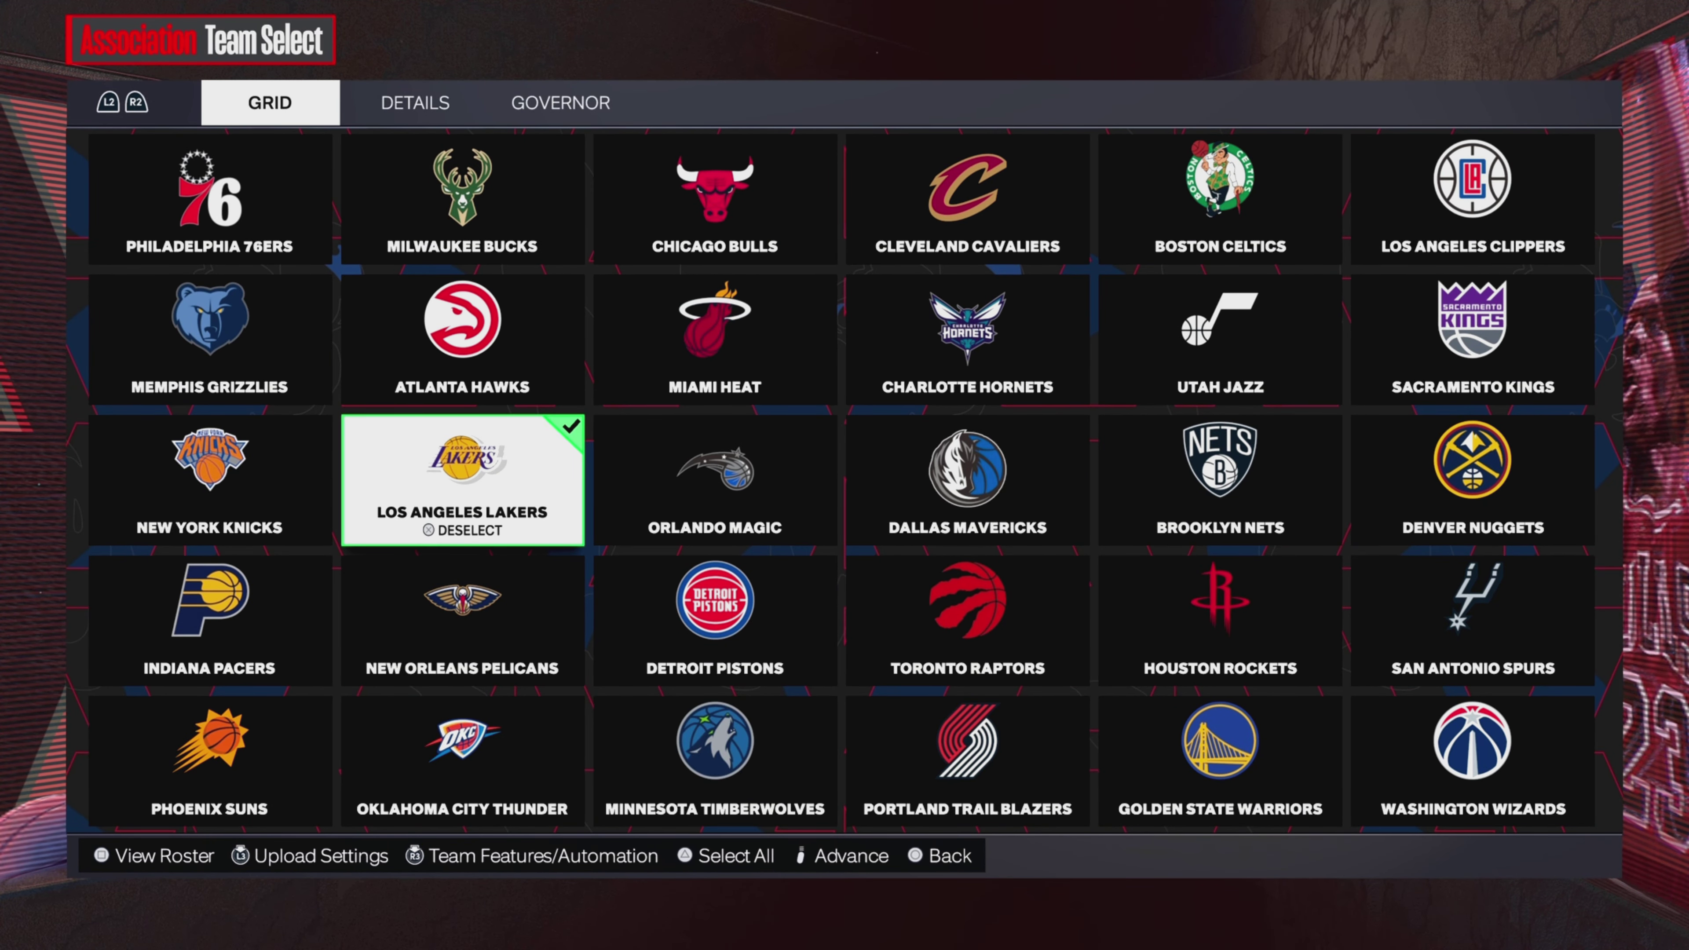
{"action": "key", "text": "Return"}
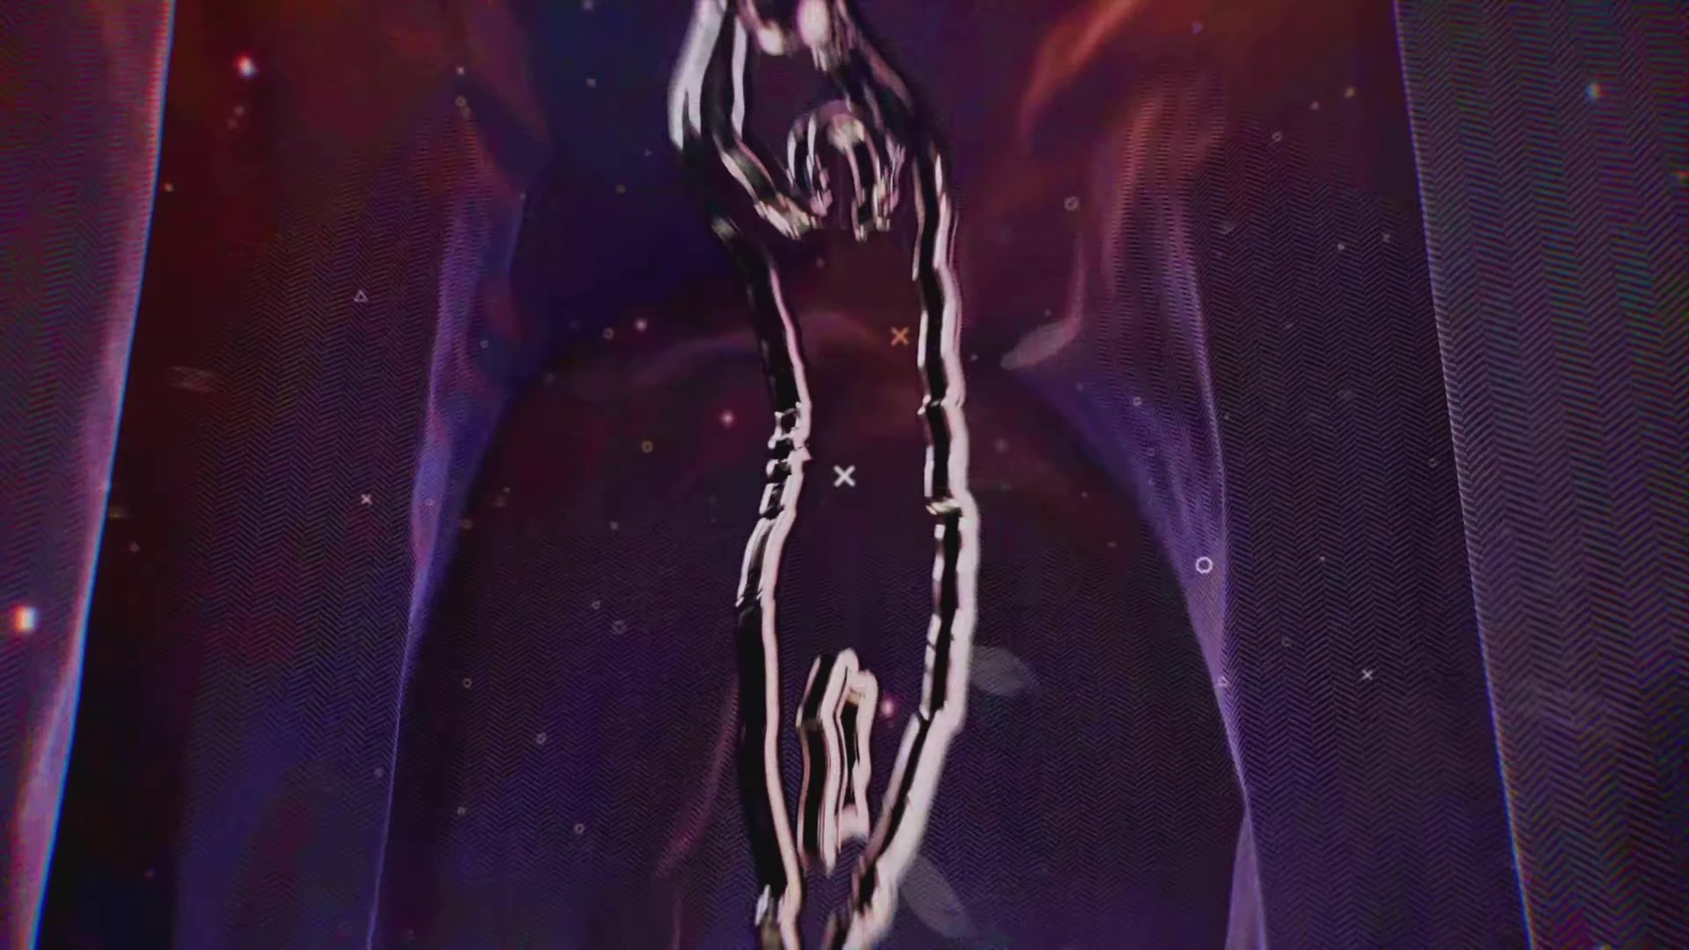
Choose User-Created Draft Class and download the 2025 NBA Draft from 2K Share
{"action": "key", "text": "Return"}
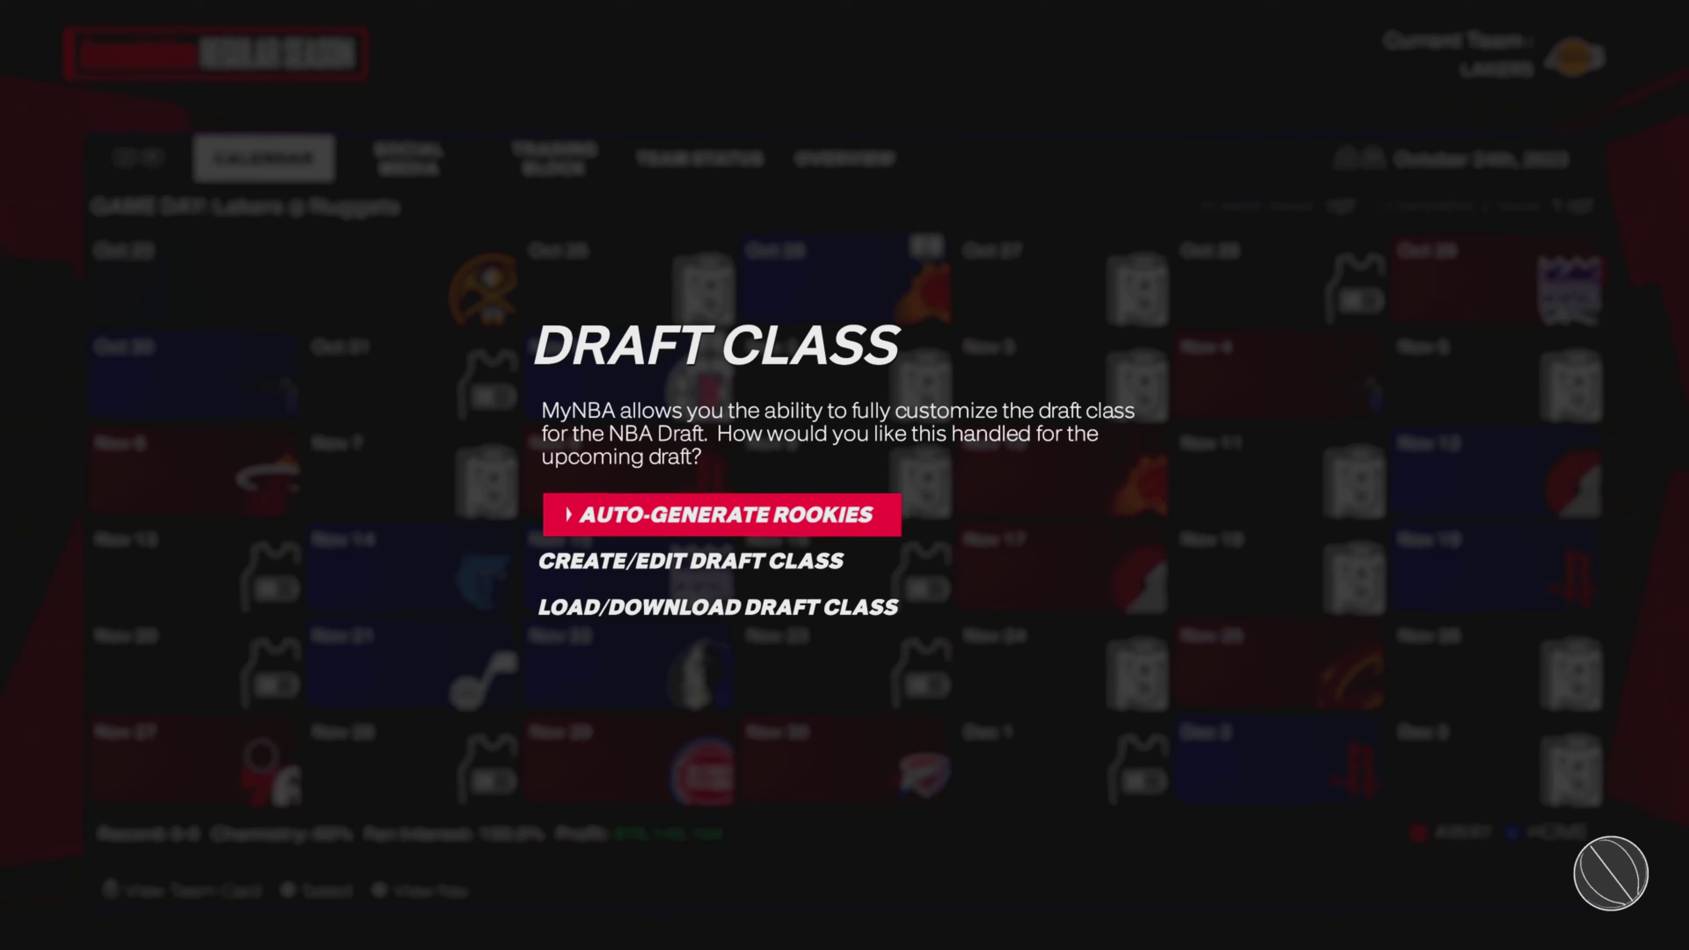
{"action": "key", "text": "Down"}
{"action": "key", "text": "Down"}
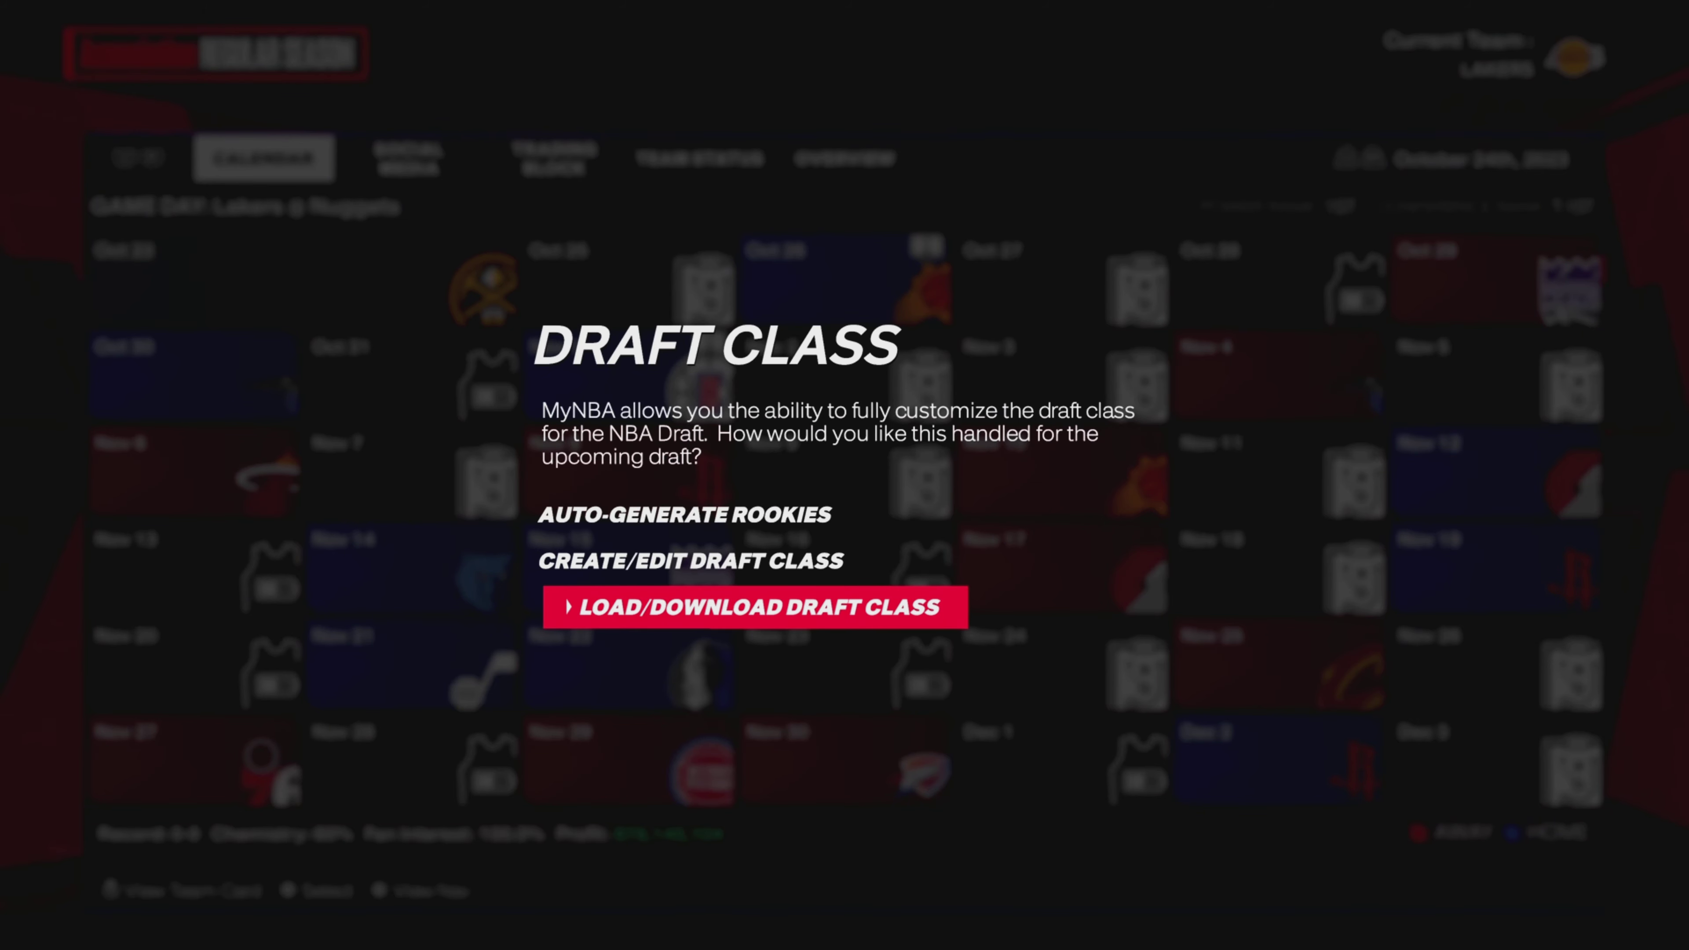
{"action": "key", "text": "Return"}
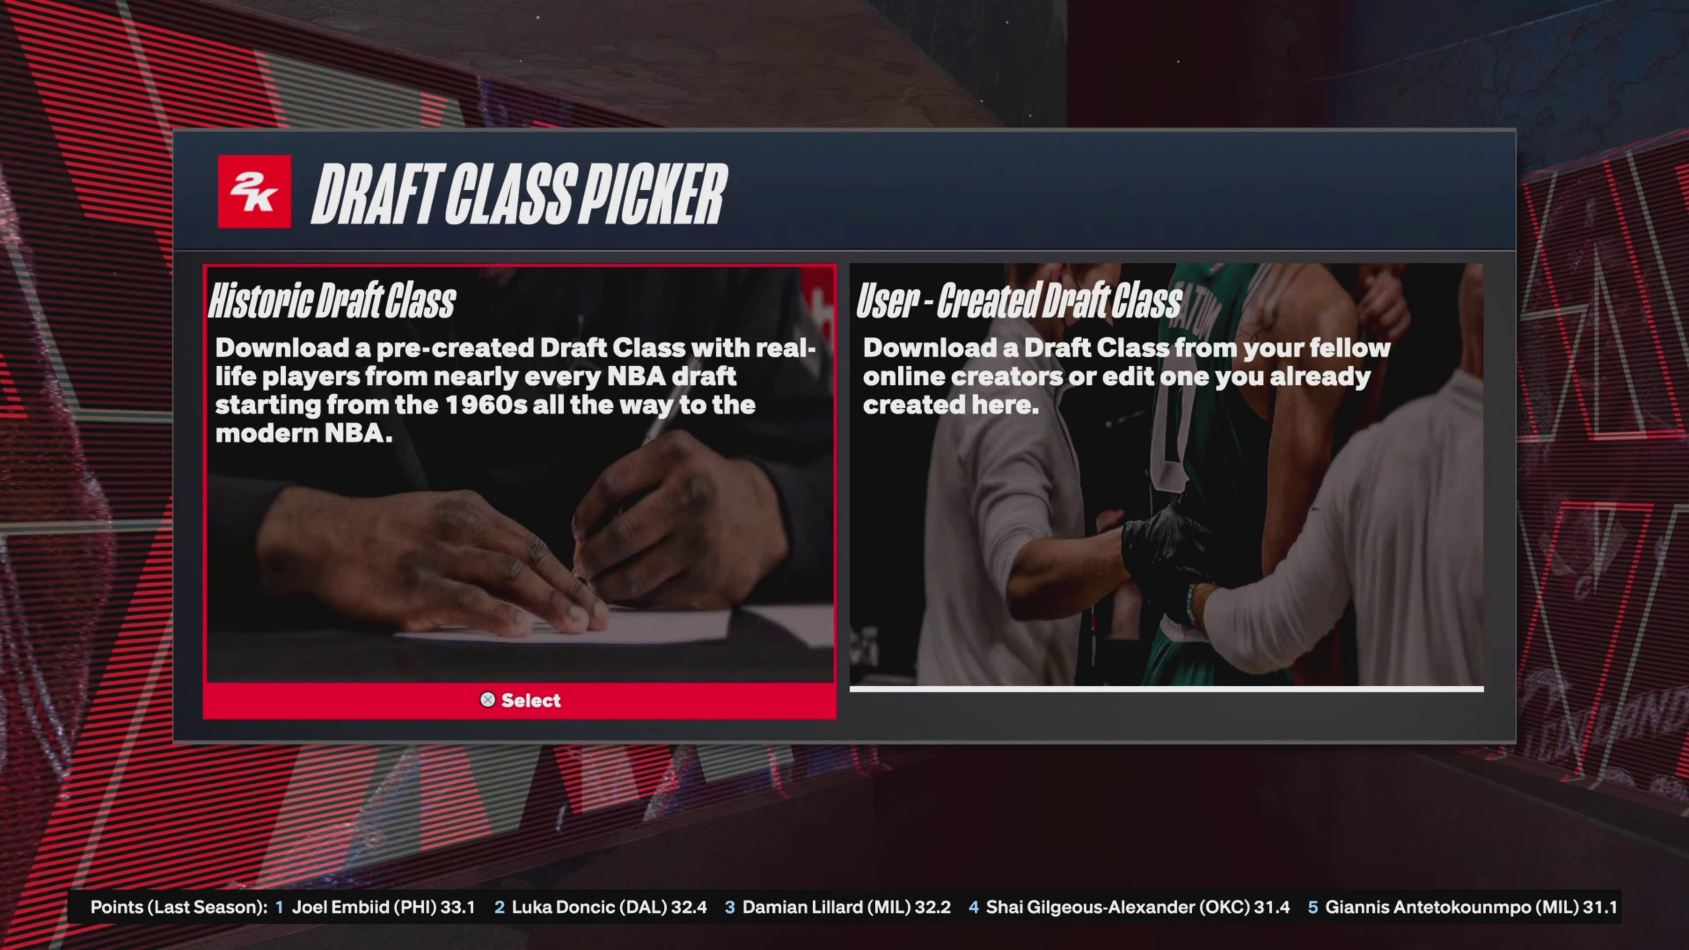
{"action": "key", "text": "Right"}
{"action": "key", "text": "Return"}
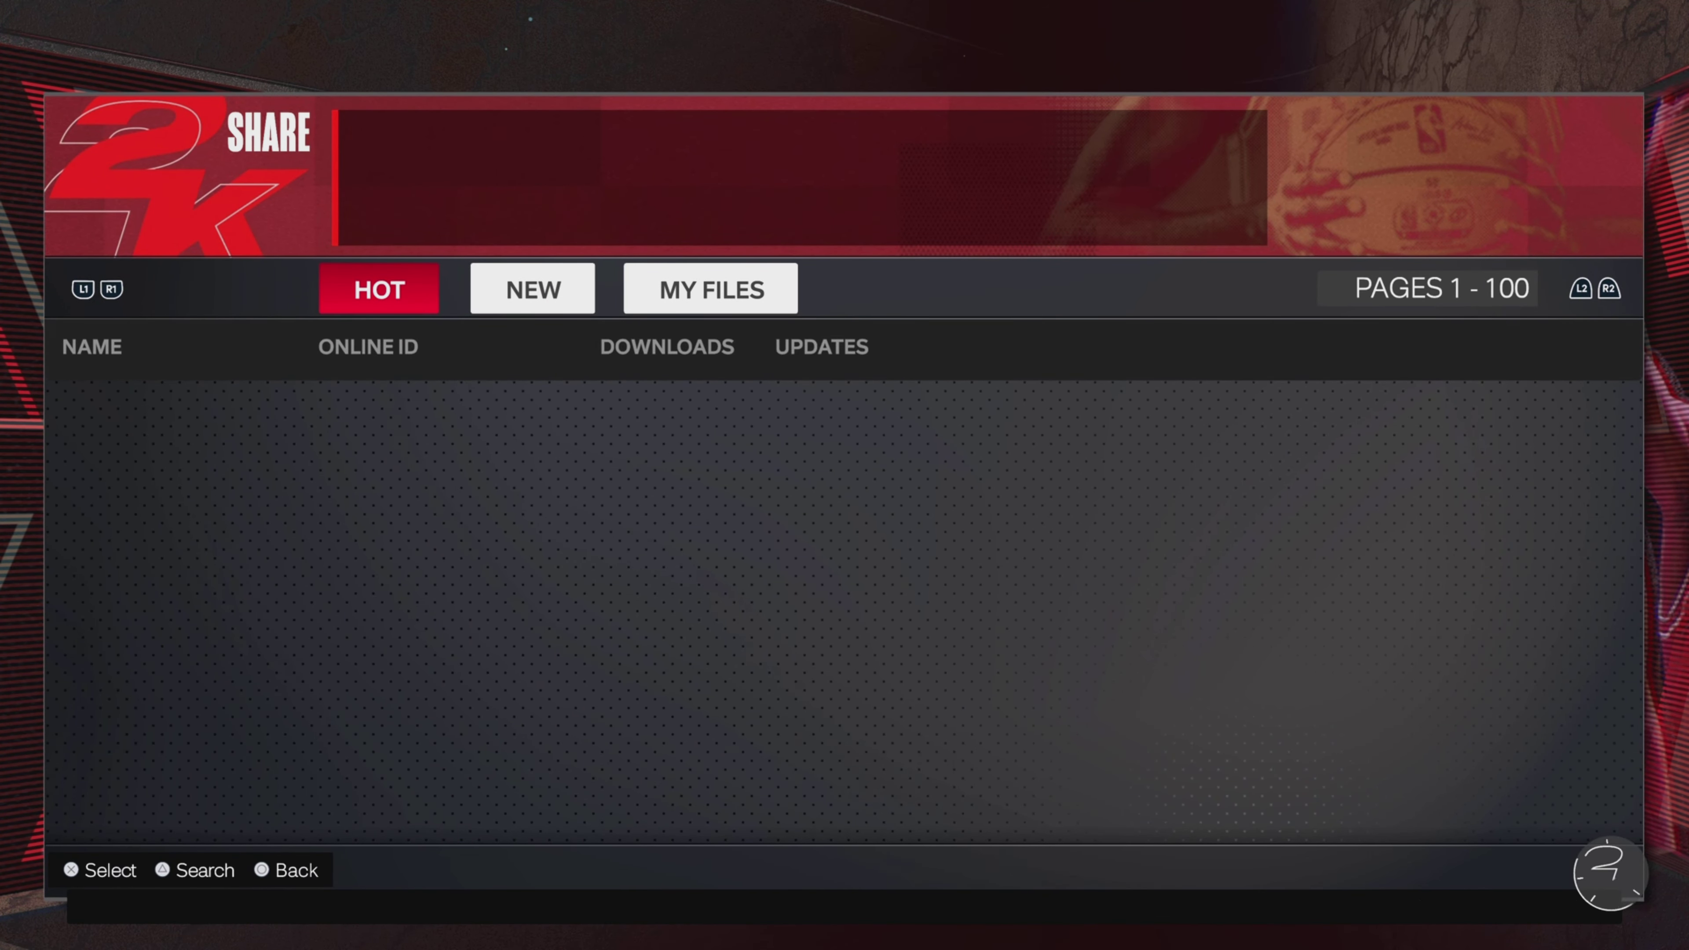
{"action": "key", "text": "Down"}
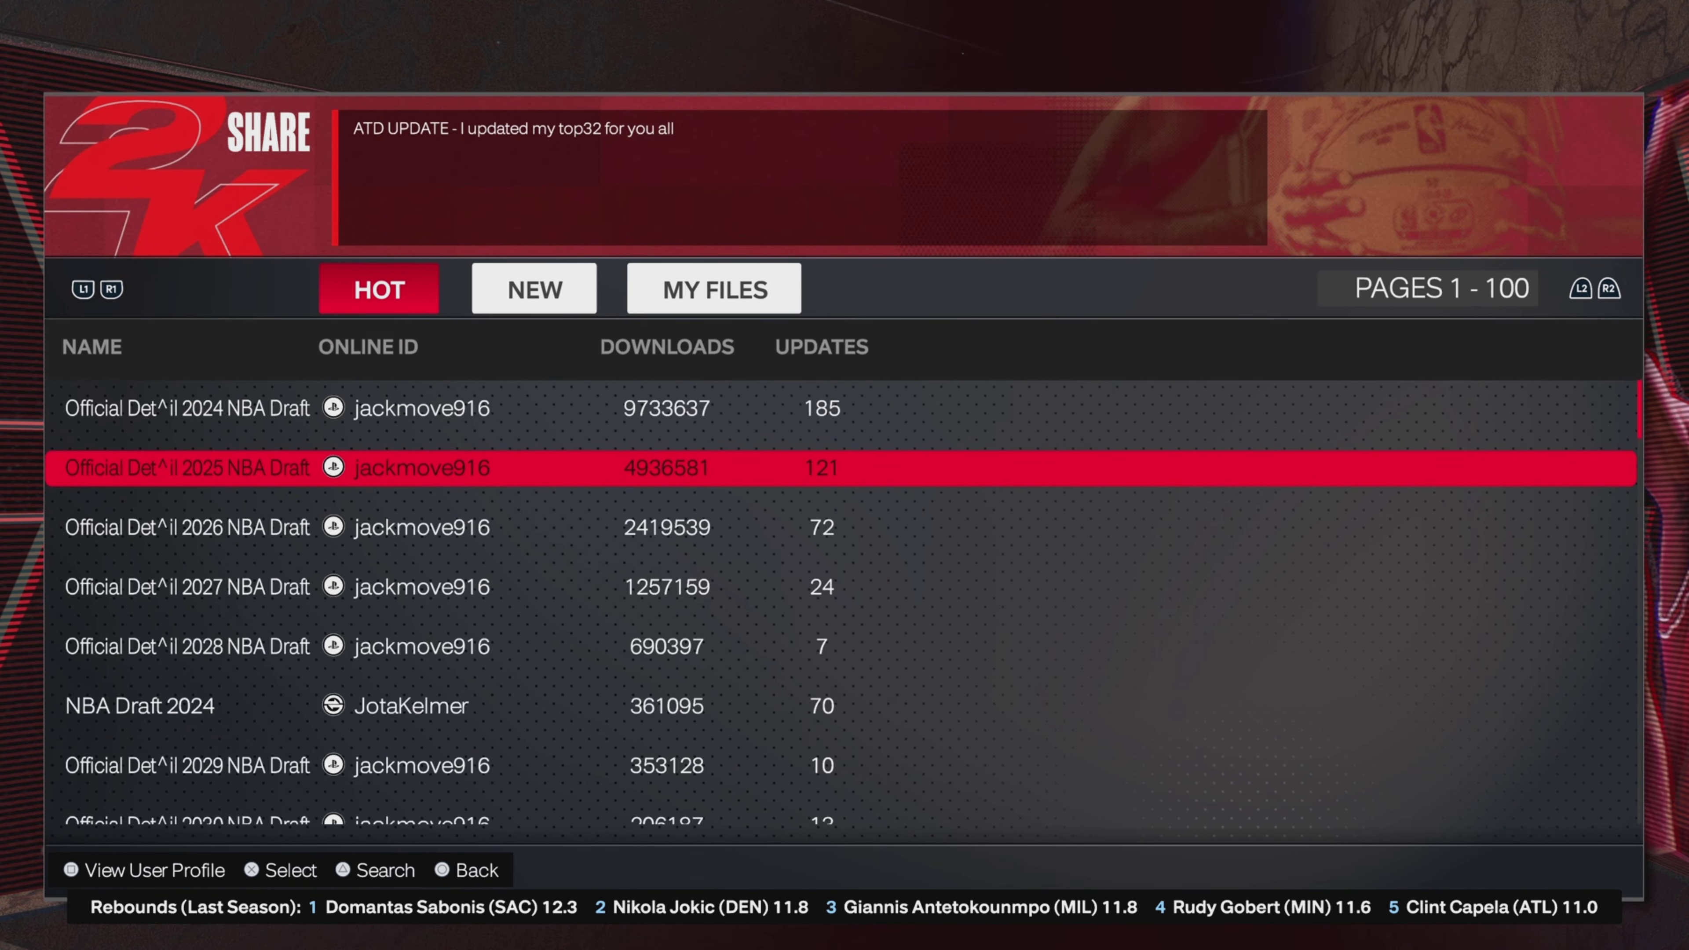
{"action": "key", "text": "Return"}
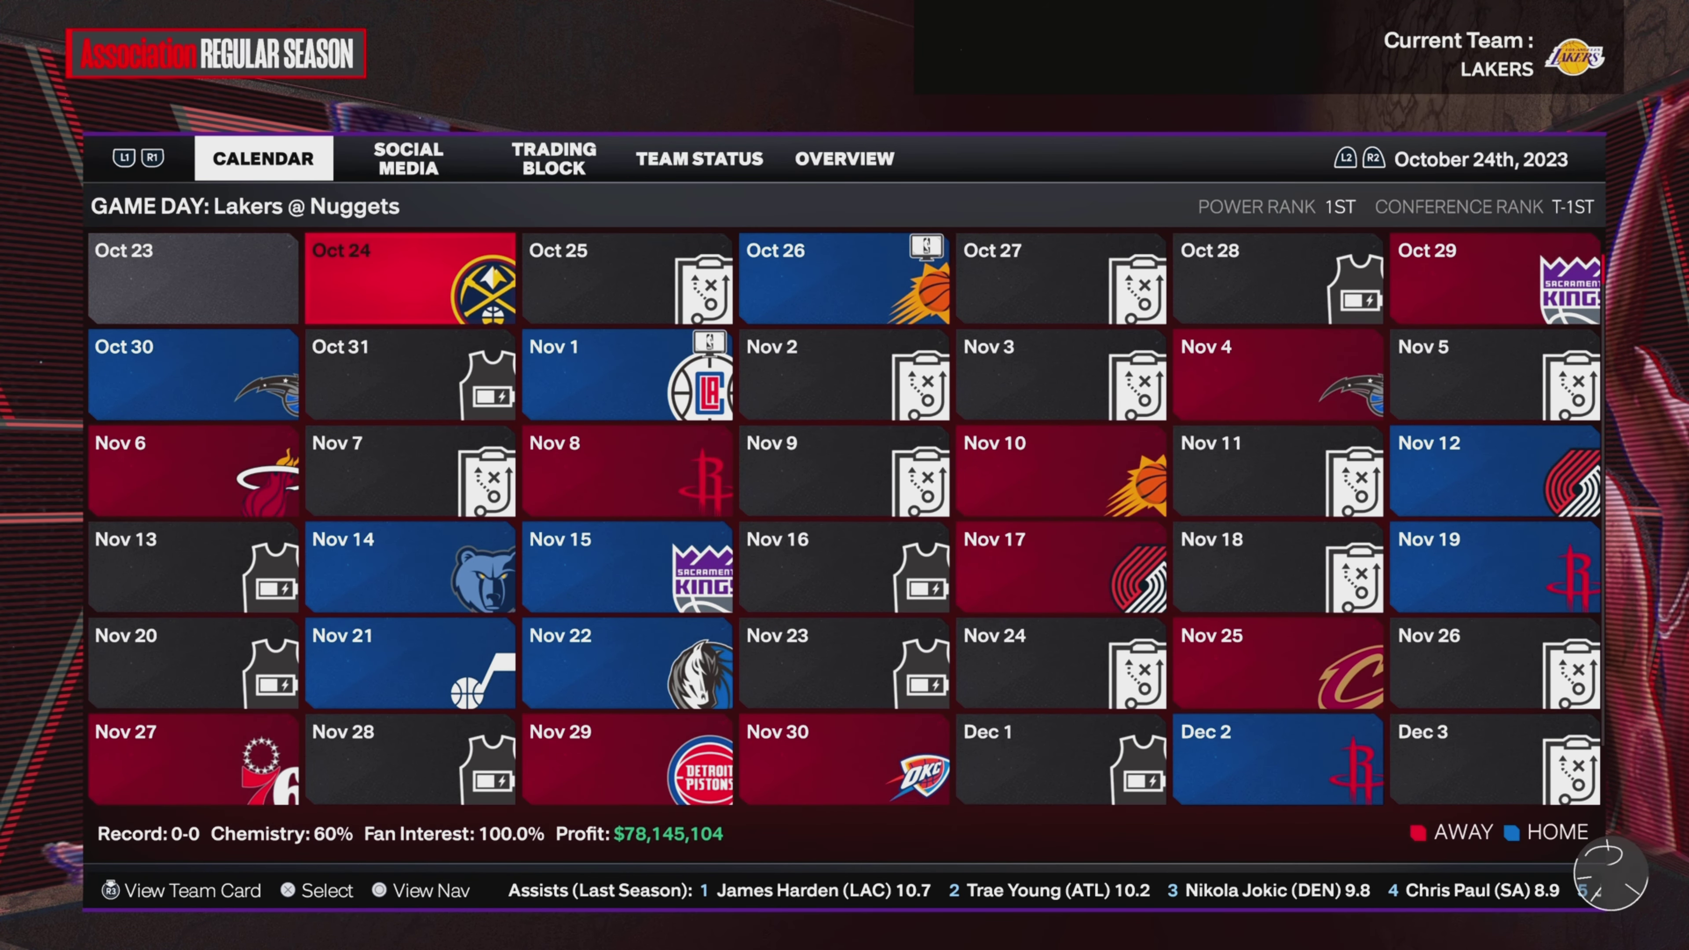
{"action": "key", "text": "e"}
{"action": "key", "text": "q"}
{"action": "key", "text": "Escape"}
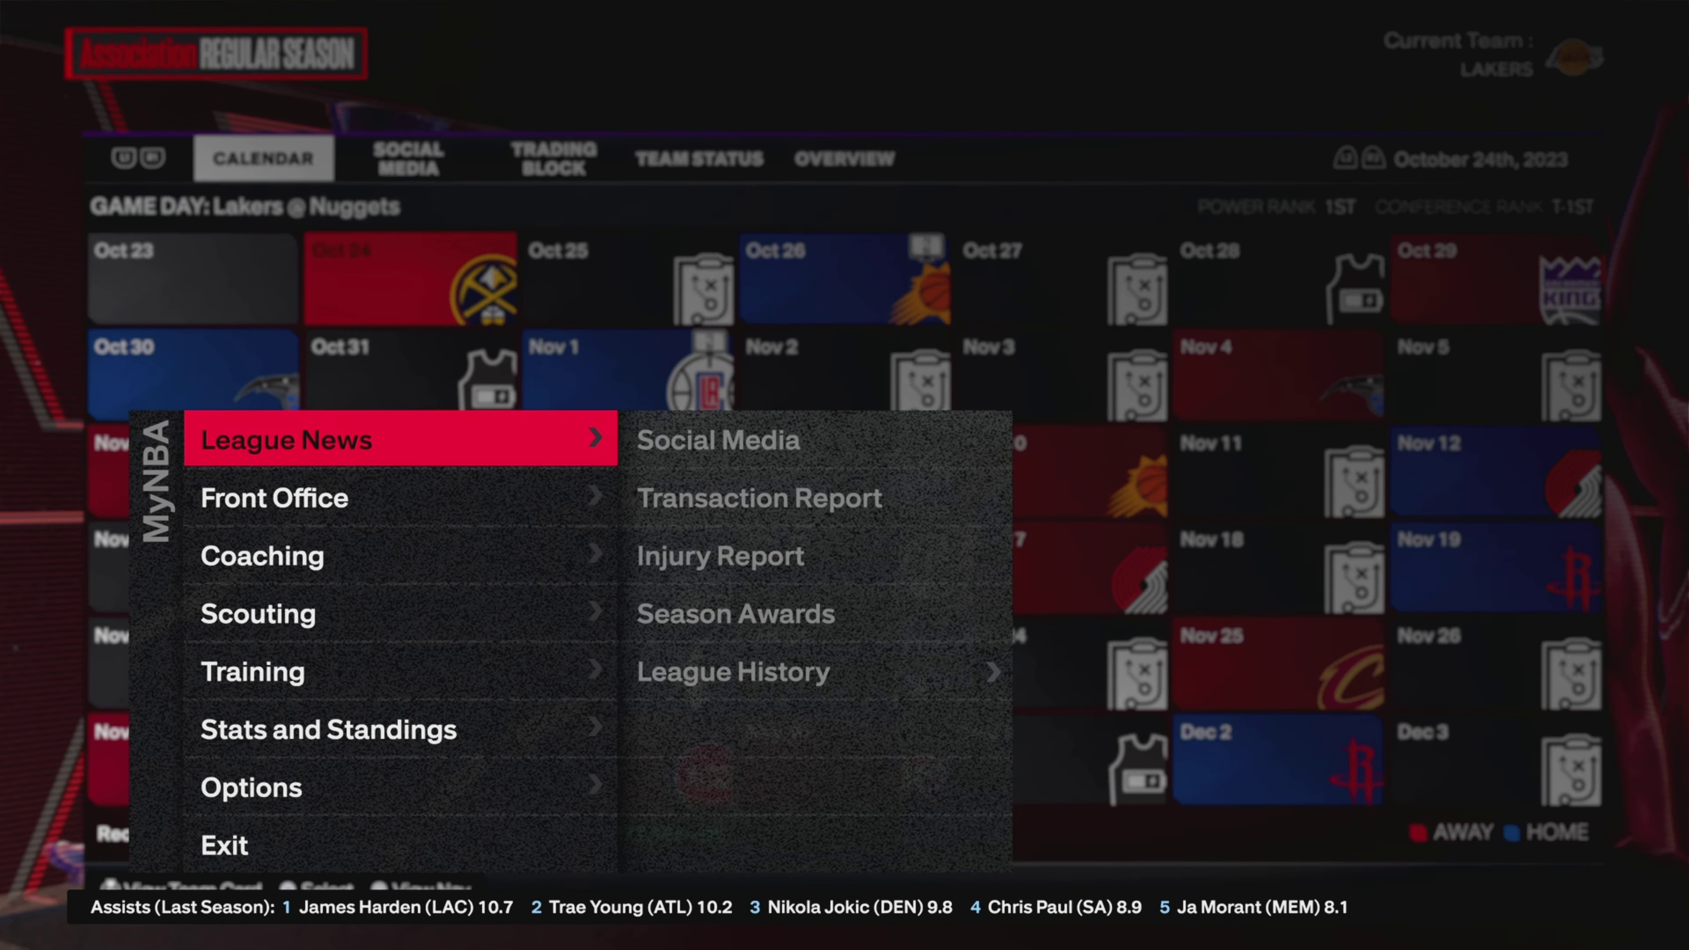
{"action": "key", "text": "Escape"}
{"action": "key", "text": "Escape"}
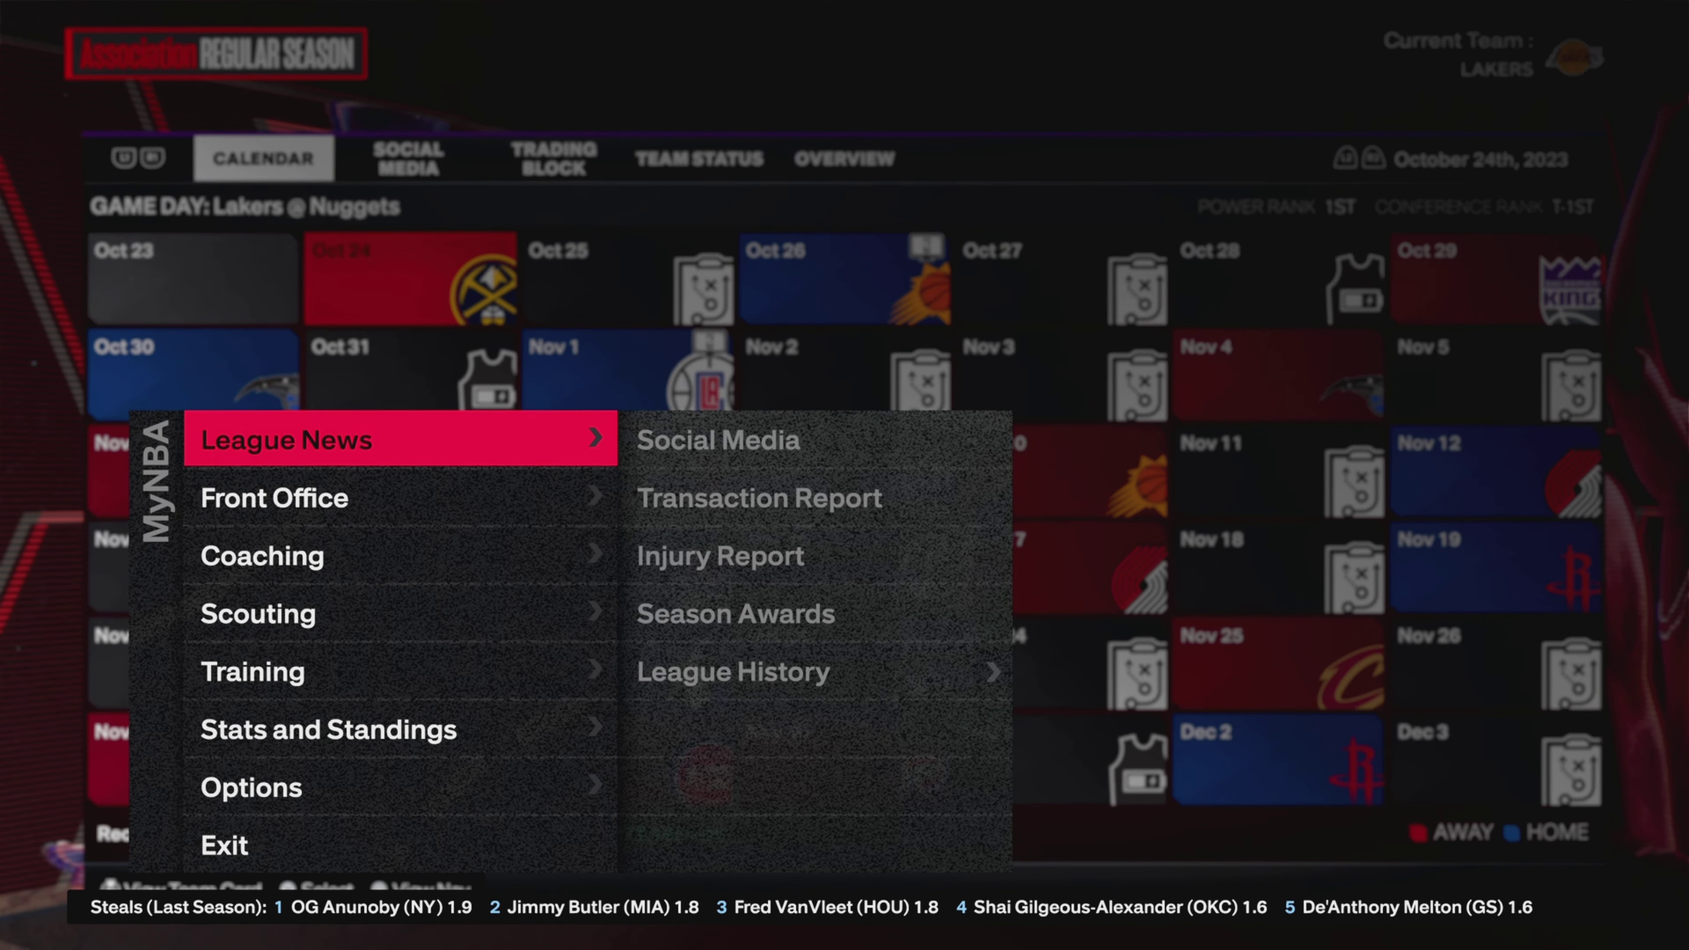
{"action": "key", "text": "Down"}
{"action": "key", "text": "Return"}
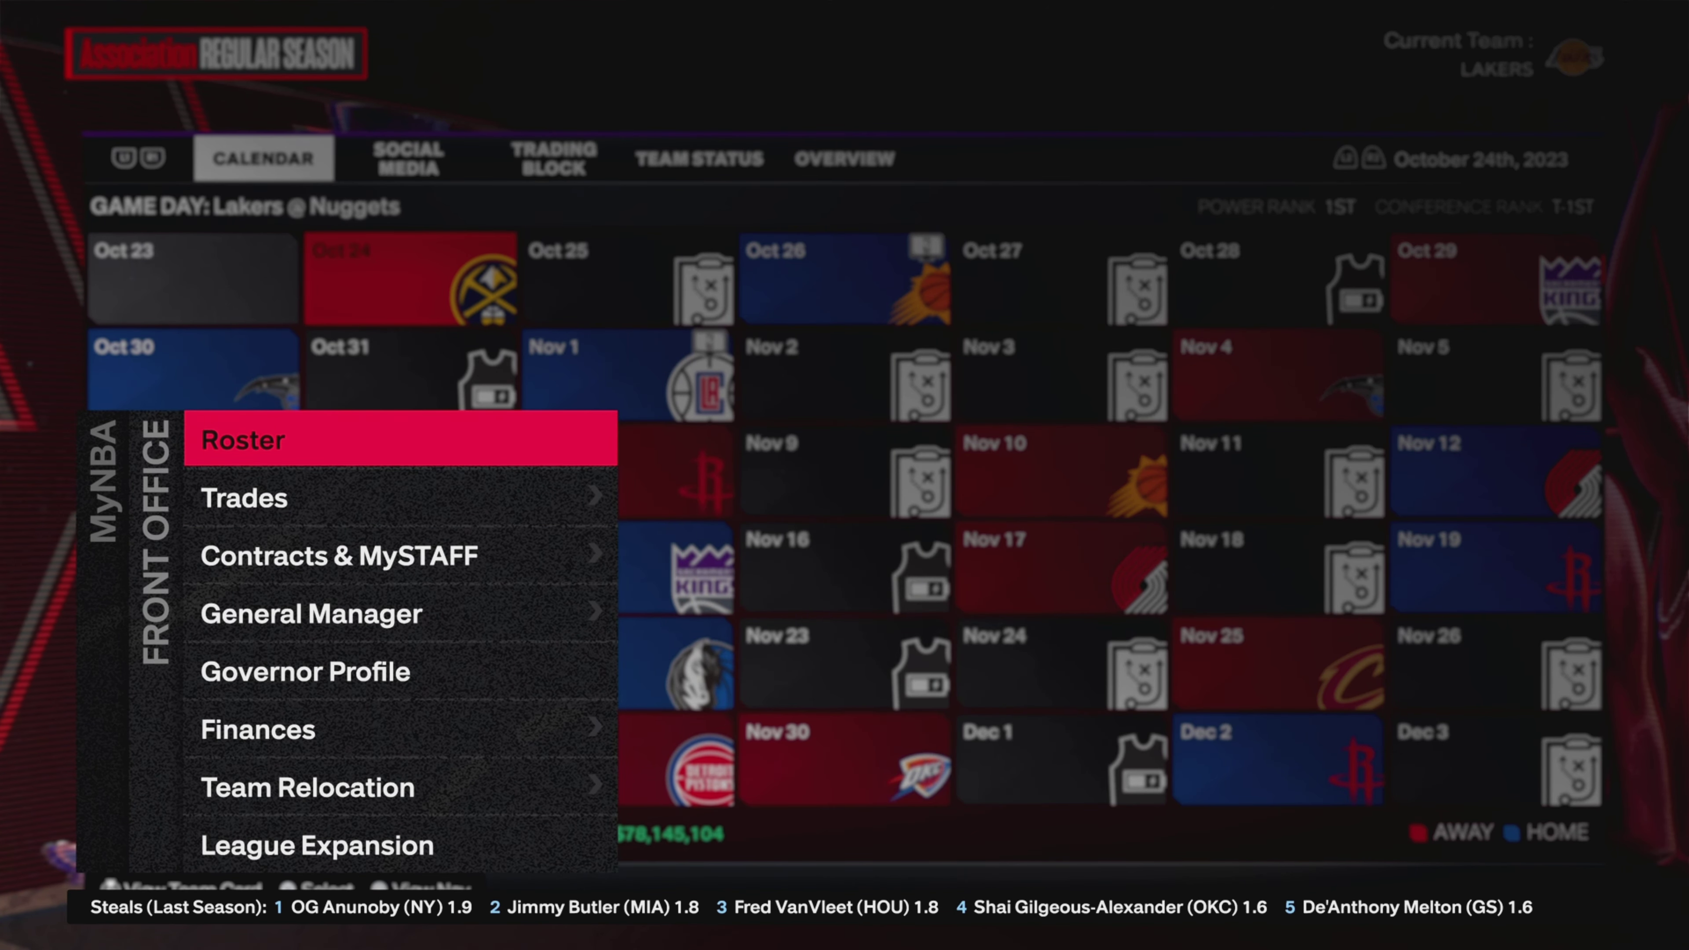
{"action": "key", "text": "Return"}
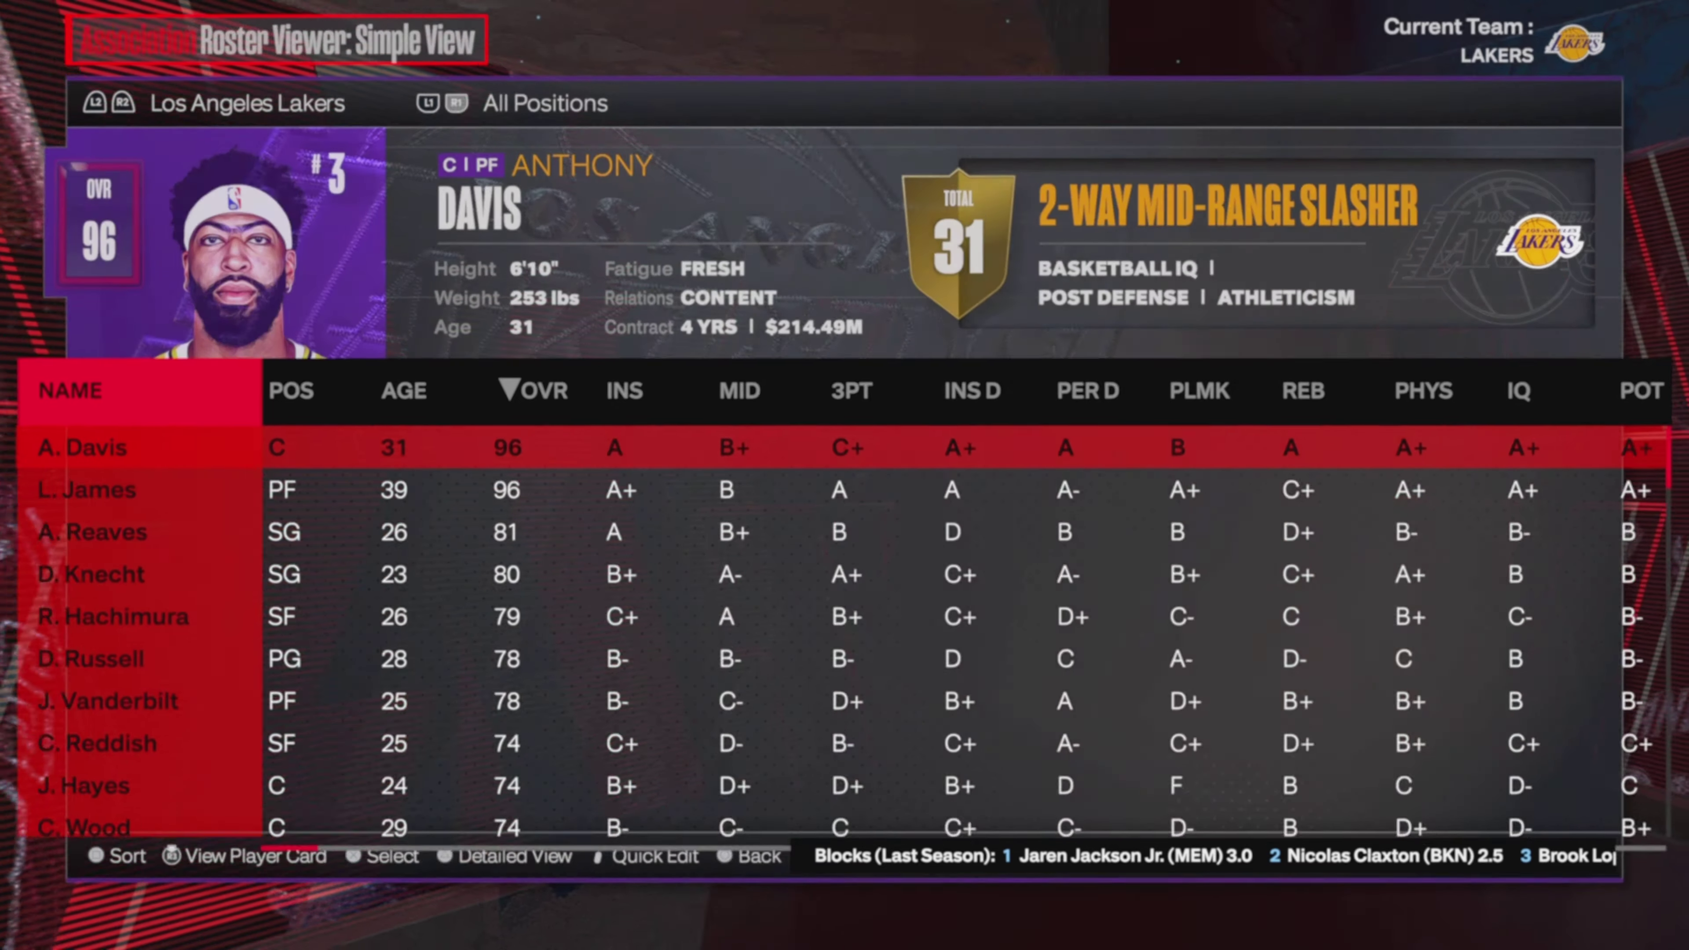
{"action": "key", "text": "e"}
{"action": "key", "text": "e"}
{"action": "key", "text": "e"}
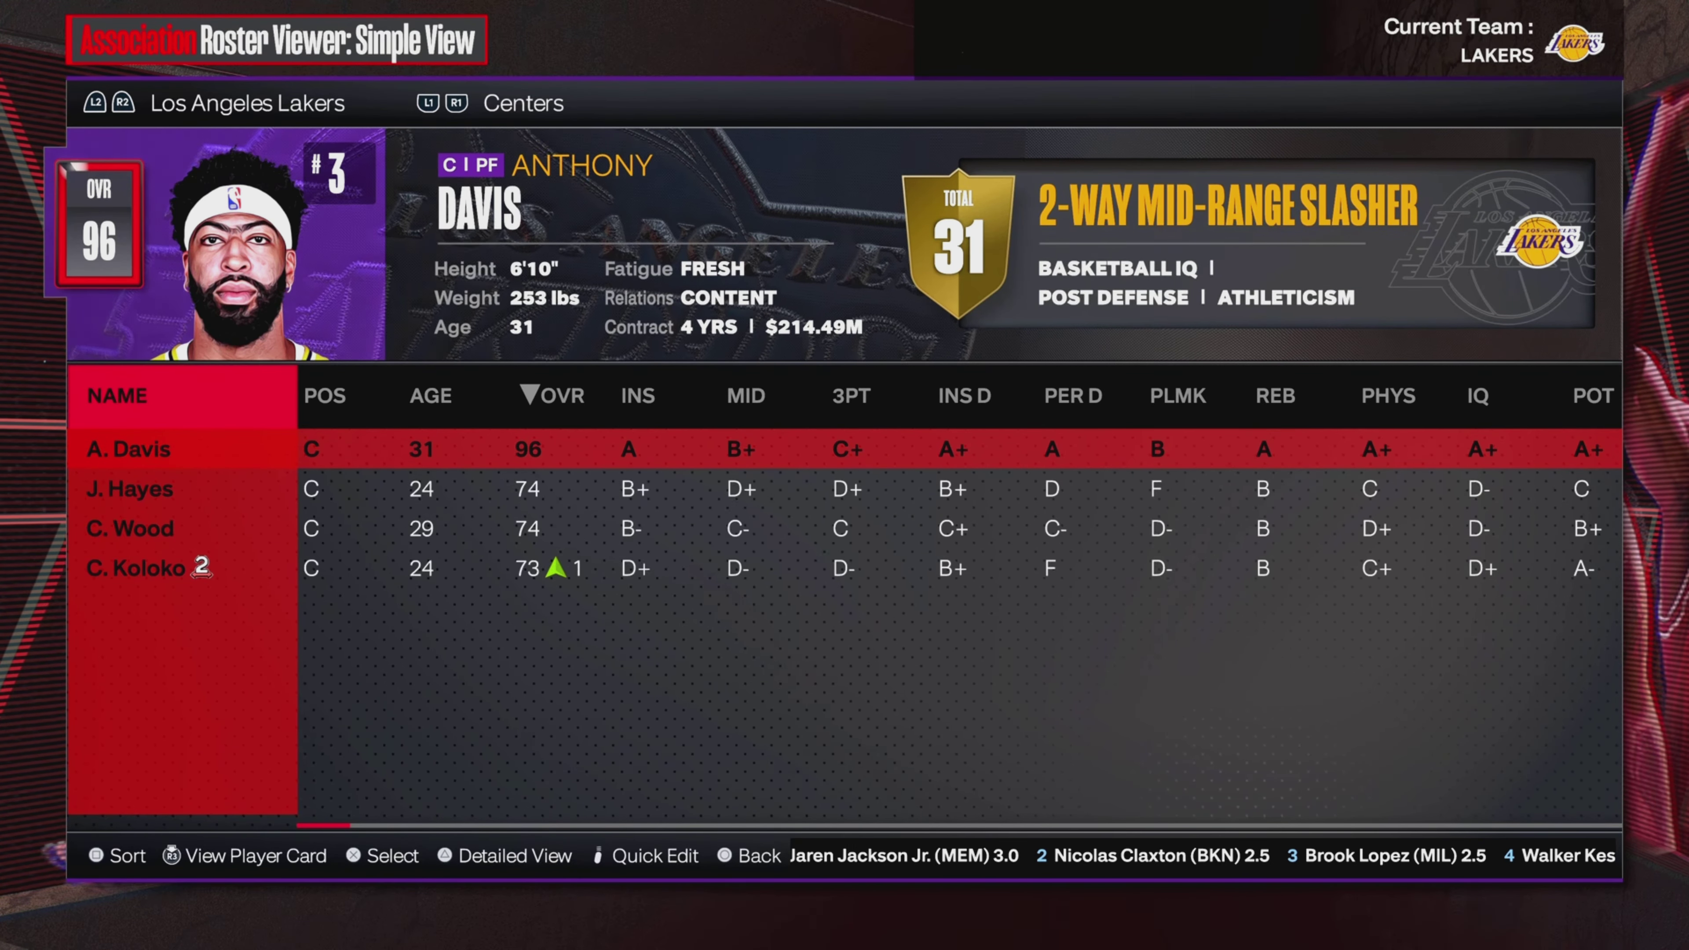
{"action": "key", "text": "R2"}
{"action": "key", "text": "R1"}
{"action": "key", "text": "R2"}
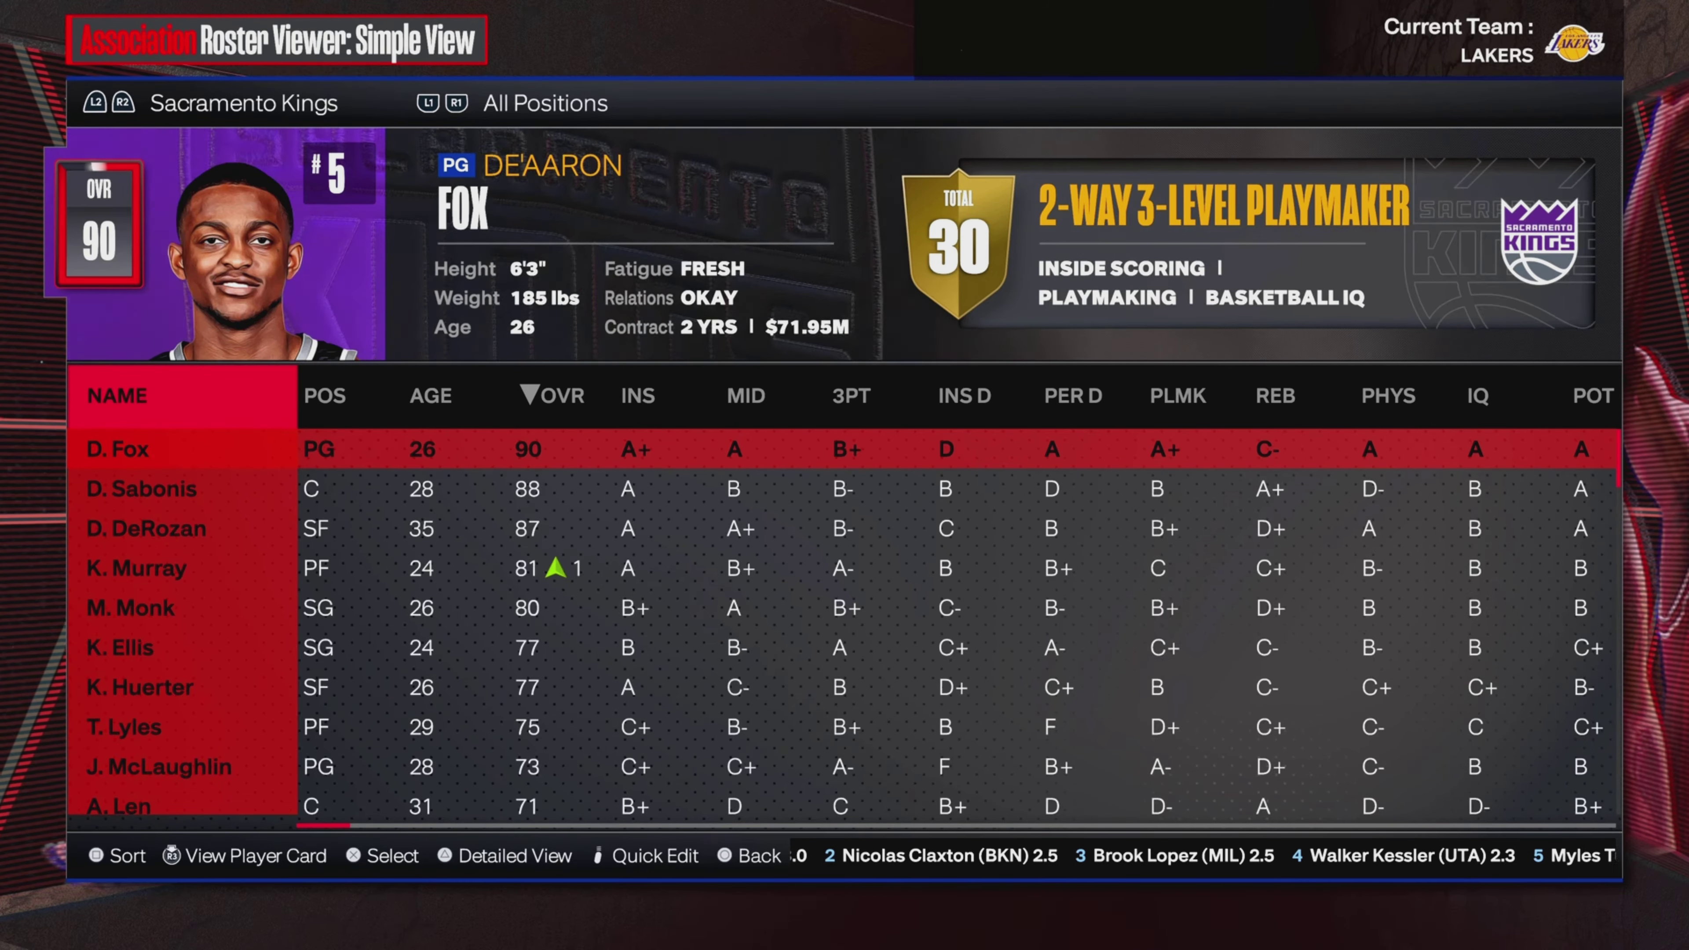
{"action": "key", "text": "Escape"}
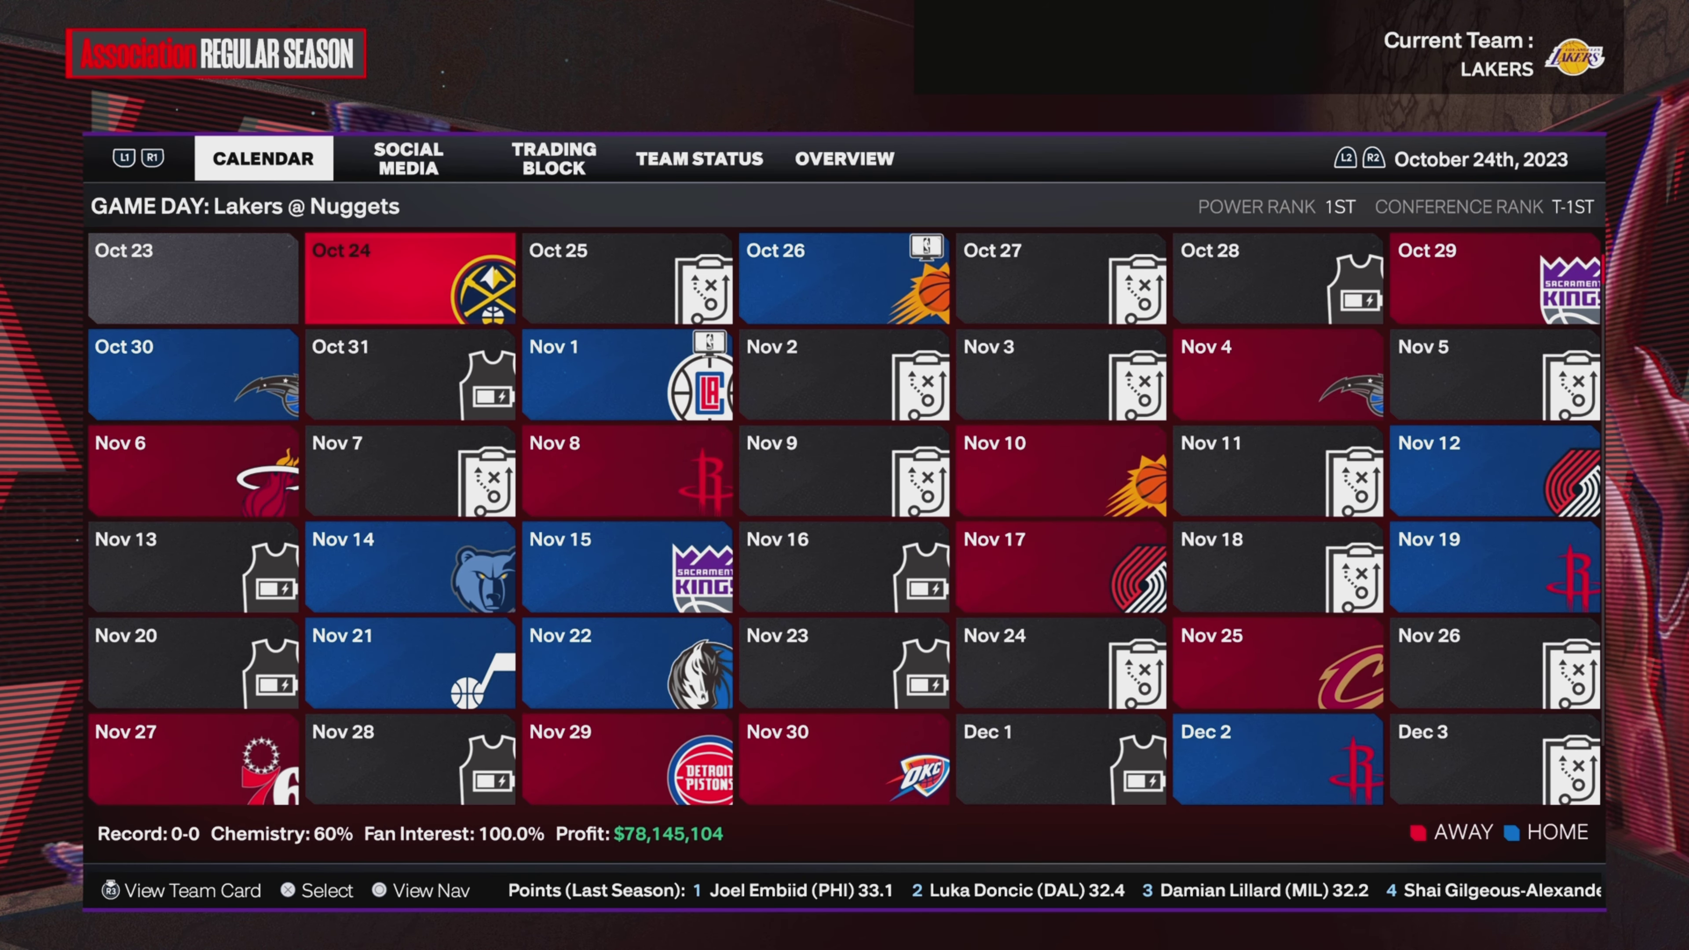
Open the Roster Viewer from Front Office and cycle through the Knicks, Hawks and Cavaliers rosters
{"action": "key", "text": "Escape"}
{"action": "key", "text": "Down"}
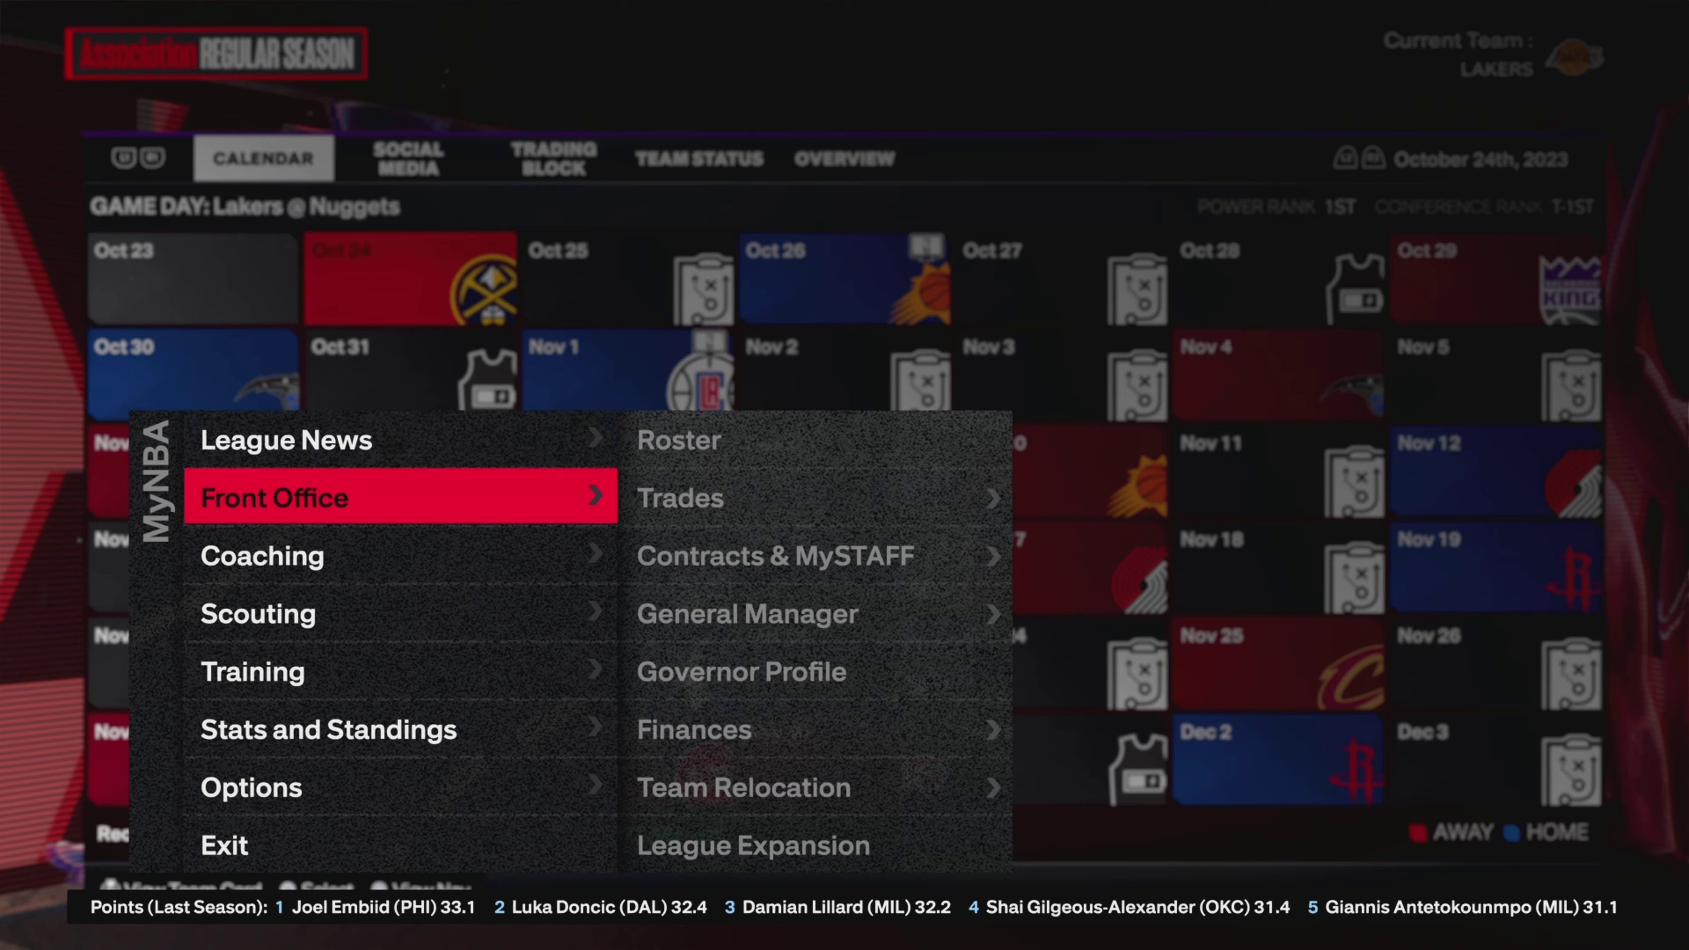
{"action": "key", "text": "Return"}
{"action": "key", "text": "Return"}
{"action": "key", "text": "q"}
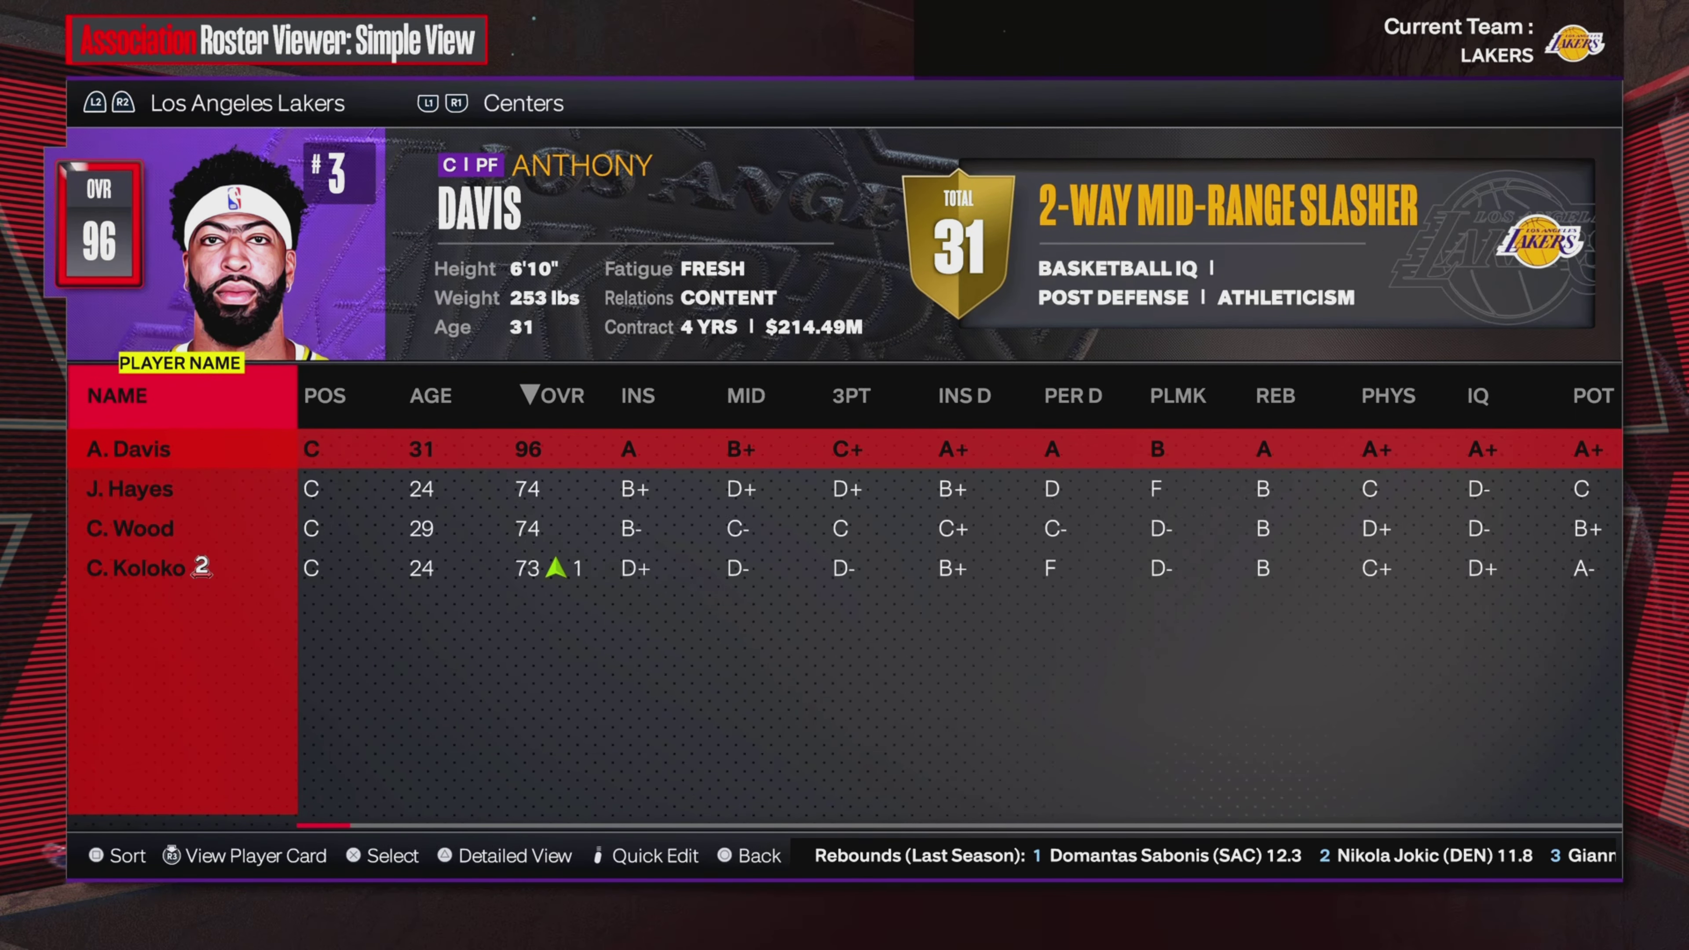
{"action": "key", "text": "e"}
{"action": "key", "text": "e"}
{"action": "key", "text": "e"}
{"action": "key", "text": "e"}
{"action": "key", "text": "e"}
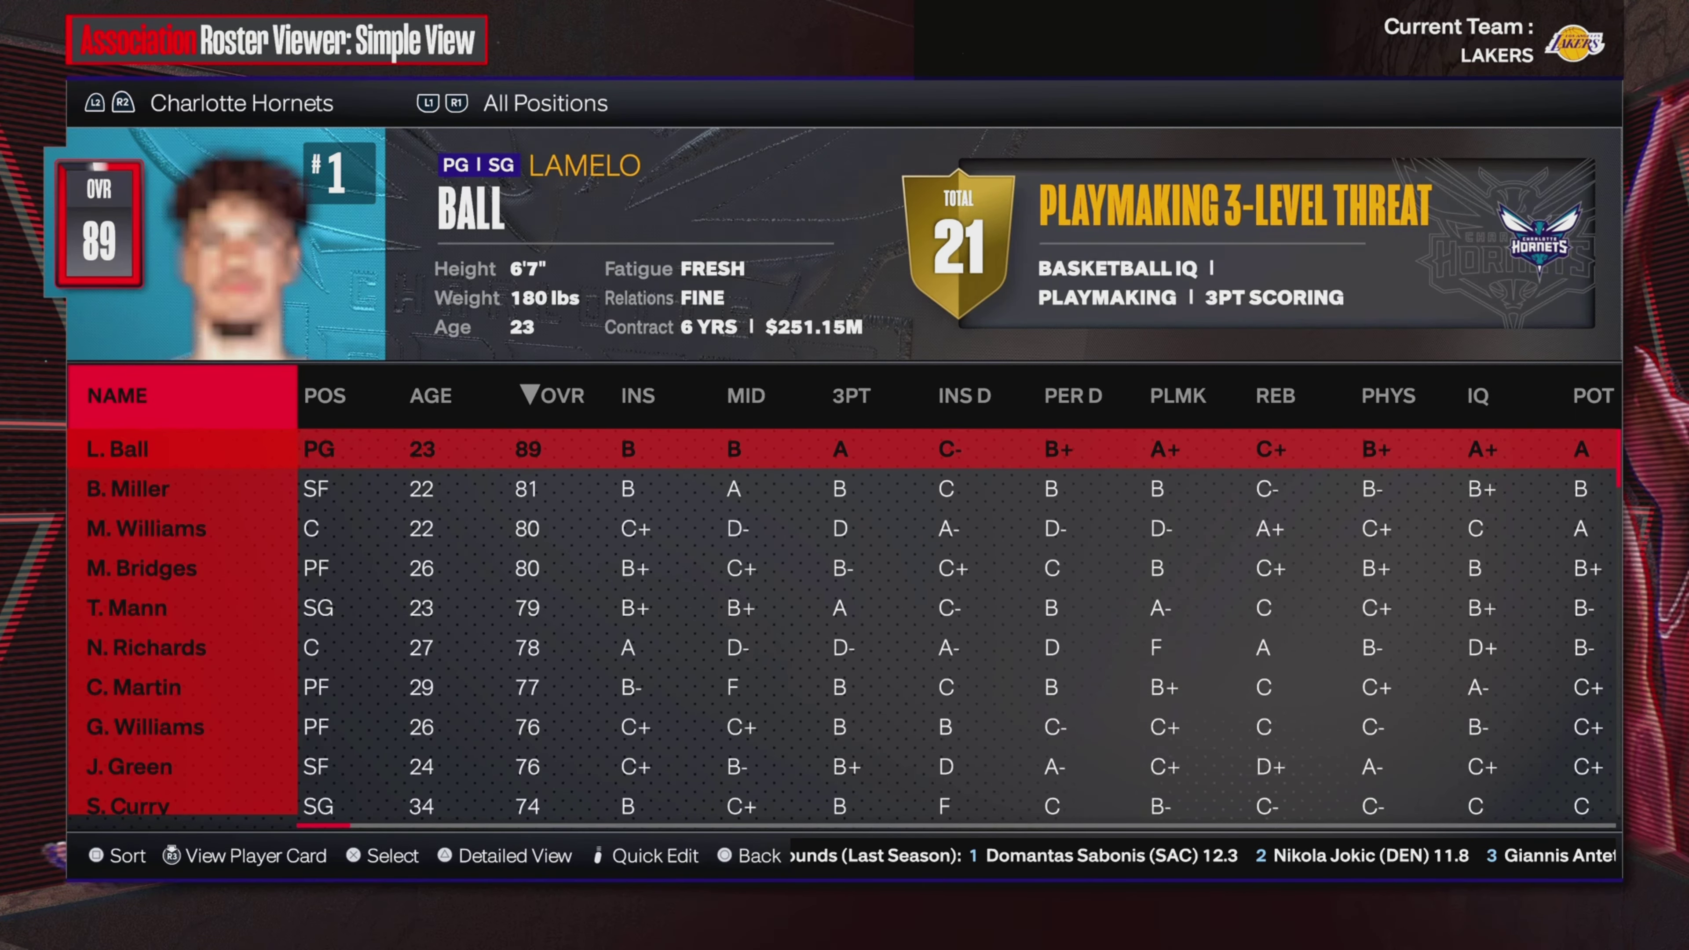
{"action": "key", "text": "e"}
{"action": "key", "text": "e"}
{"action": "key", "text": "e"}
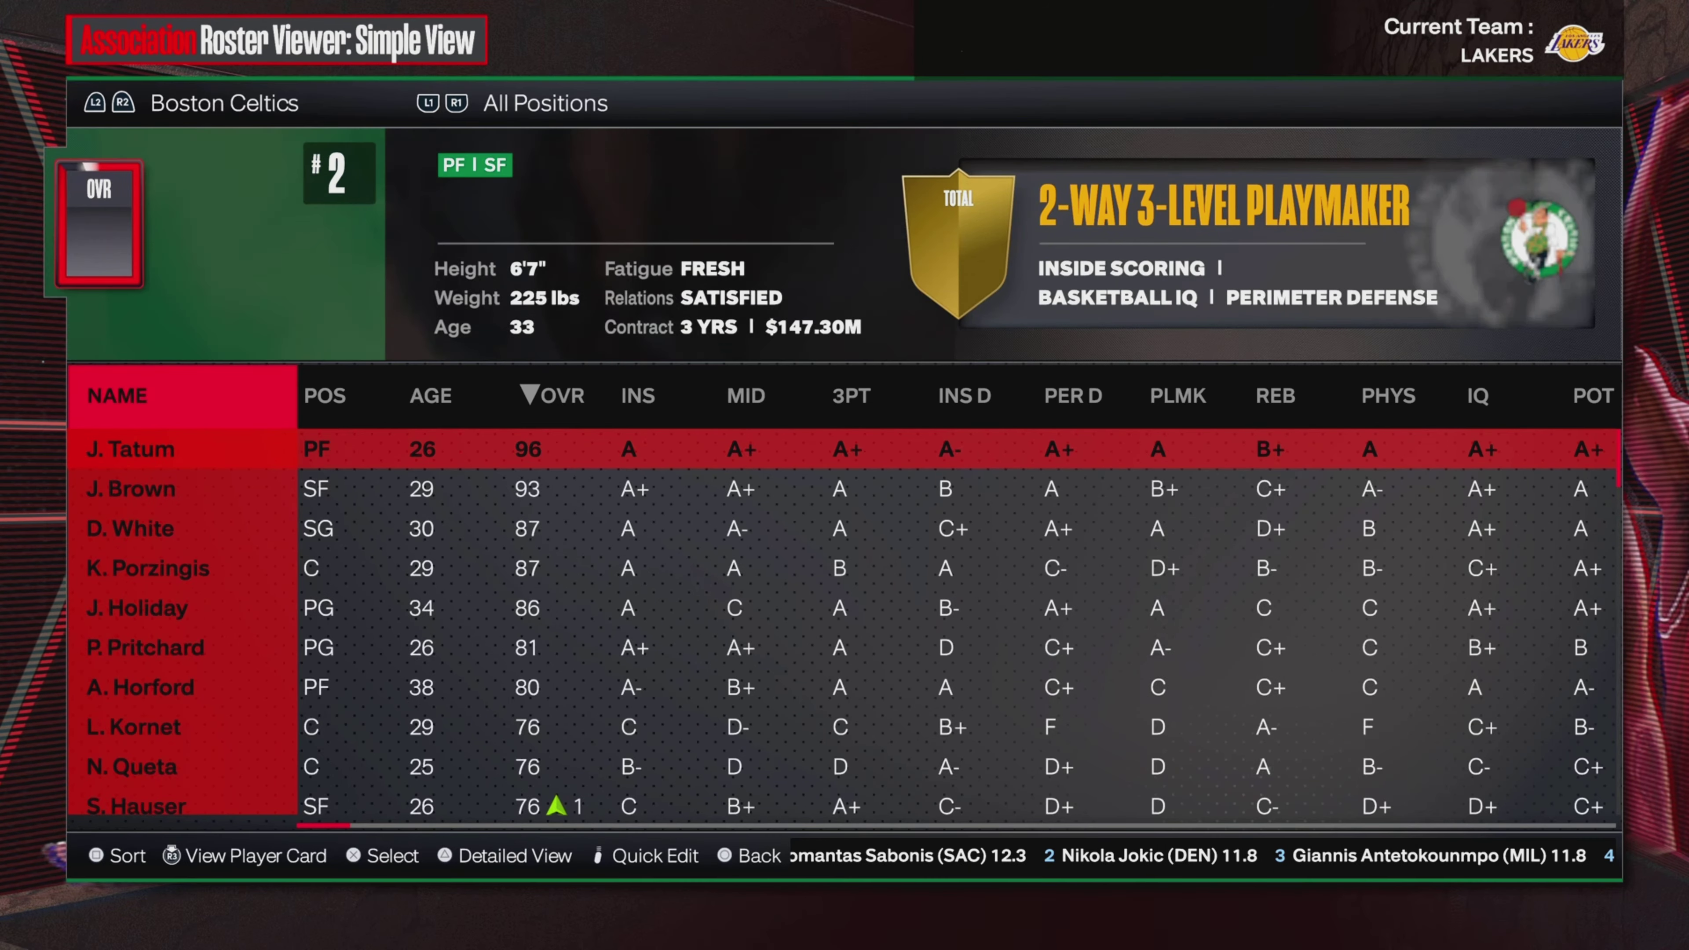
{"action": "key", "text": "e"}
{"action": "key", "text": "e"}
{"action": "key", "text": "e"}
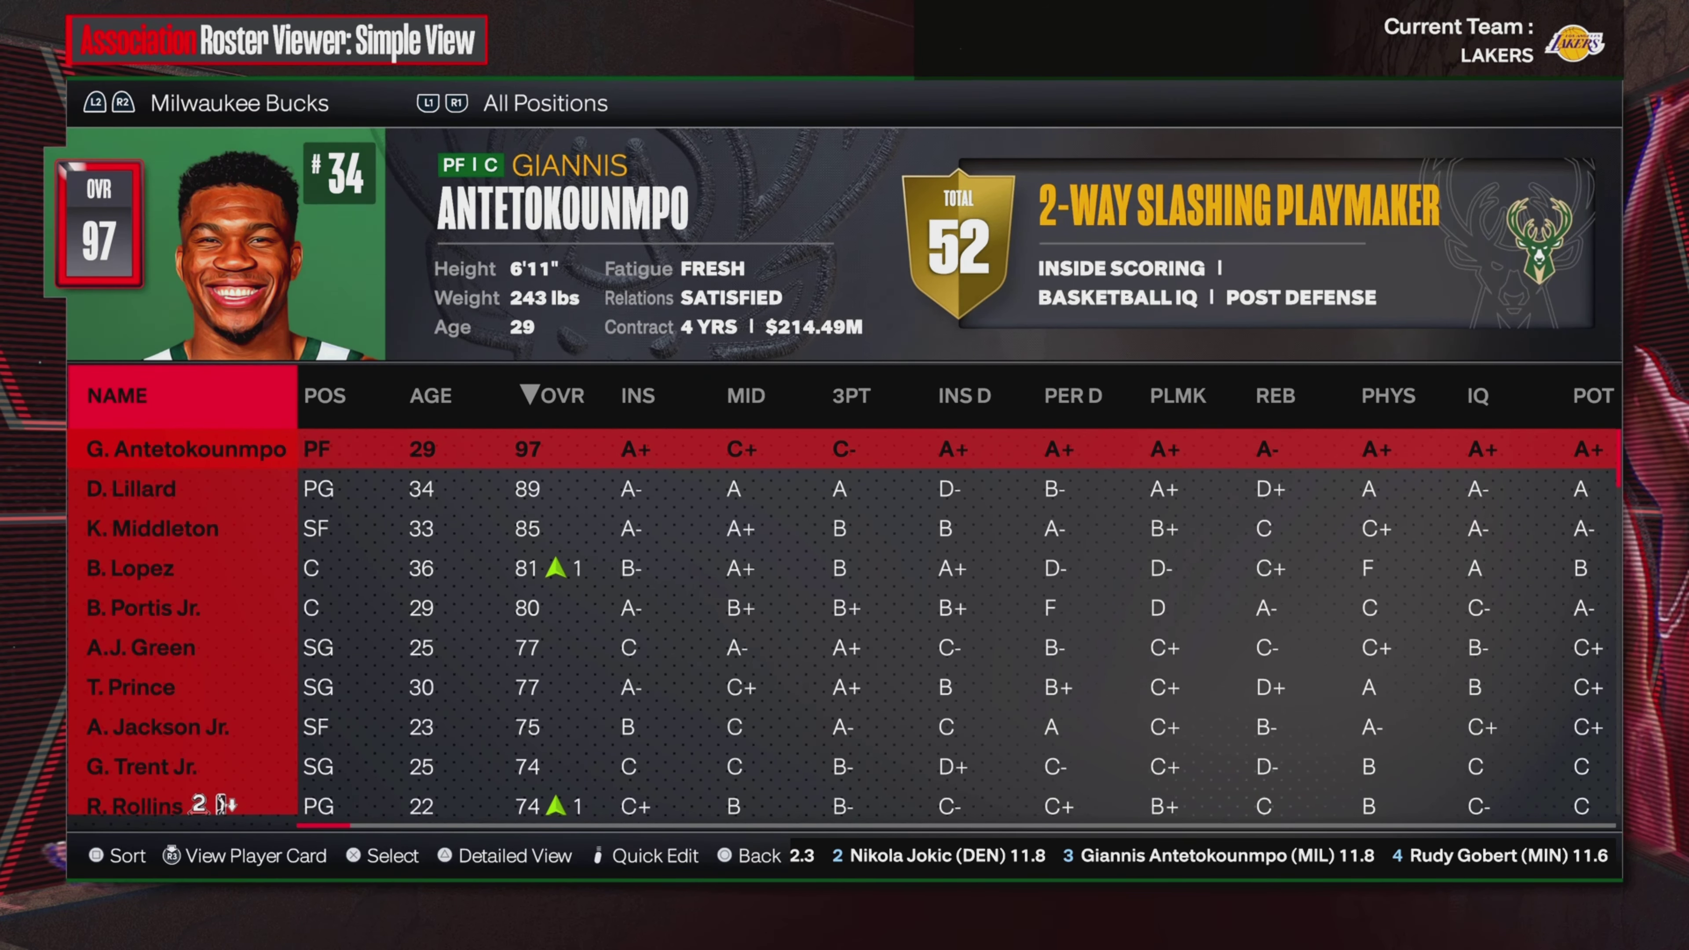
Browse the 76ers roster down to the bottom and back to Joel Embiid, filtering by position
{"action": "key", "text": "Down"}
{"action": "key", "text": "Down"}
{"action": "key", "text": "Down"}
{"action": "key", "text": "Down"}
{"action": "key", "text": "Down"}
{"action": "key", "text": "Down"}
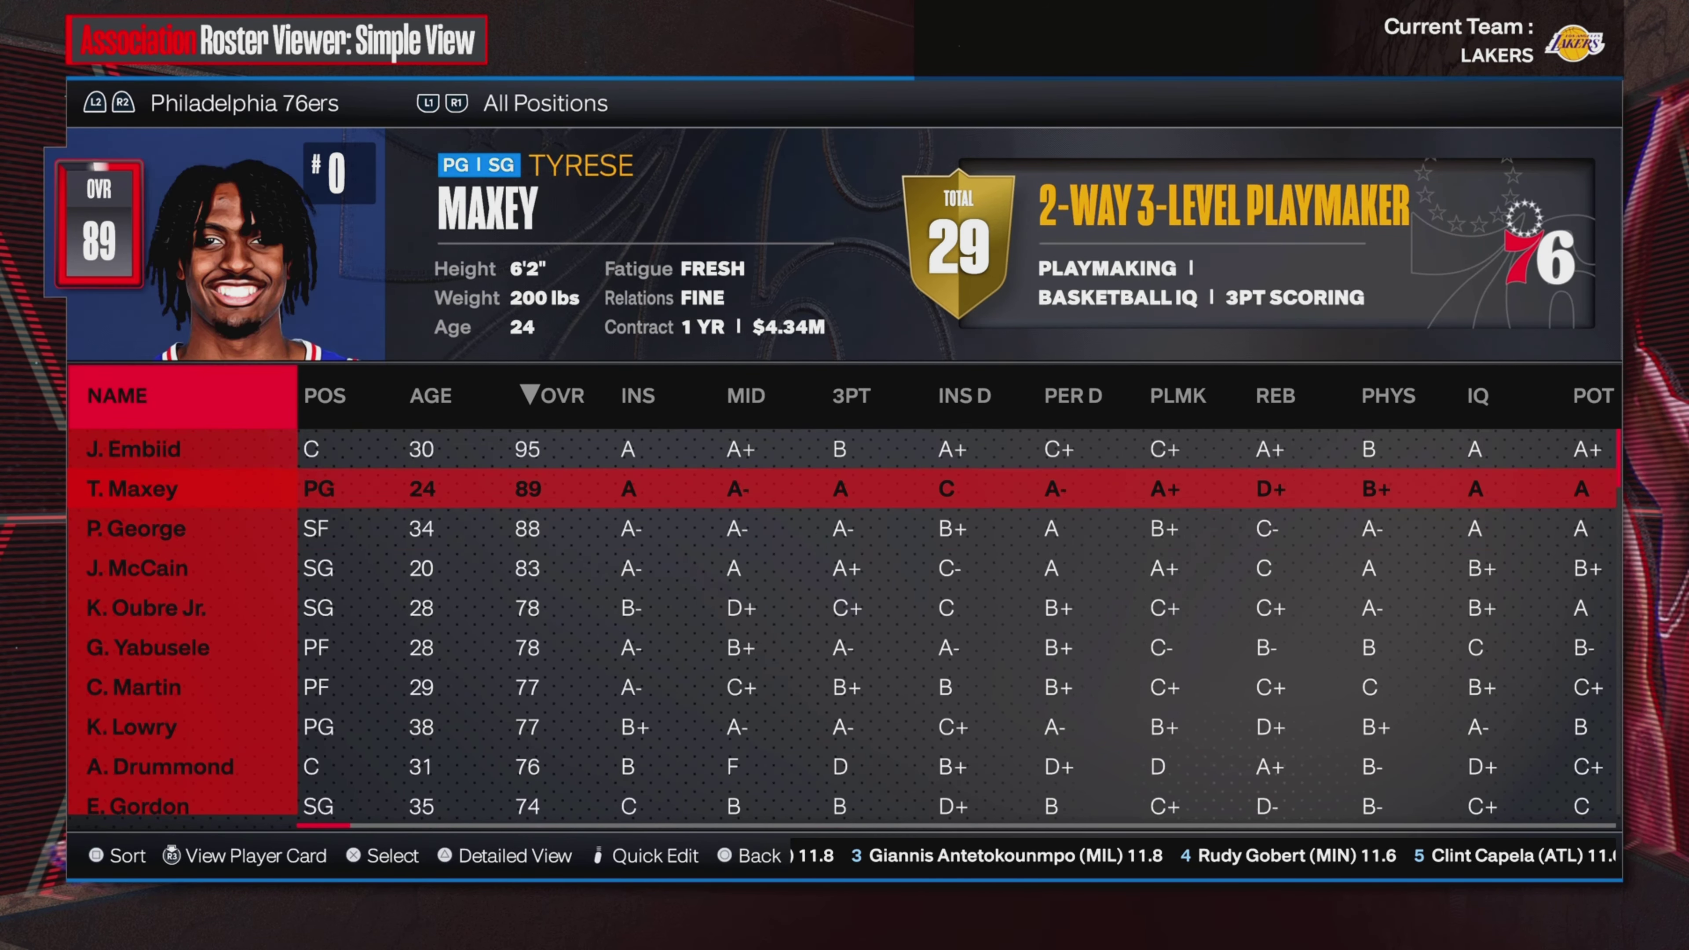
{"action": "key", "text": "Down"}
{"action": "key", "text": "Down"}
{"action": "key", "text": "Down"}
{"action": "key", "text": "Down"}
{"action": "key", "text": "Down"}
{"action": "key", "text": "Down"}
{"action": "key", "text": "Down"}
{"action": "key", "text": "Down"}
{"action": "key", "text": "Down"}
{"action": "key", "text": "Down"}
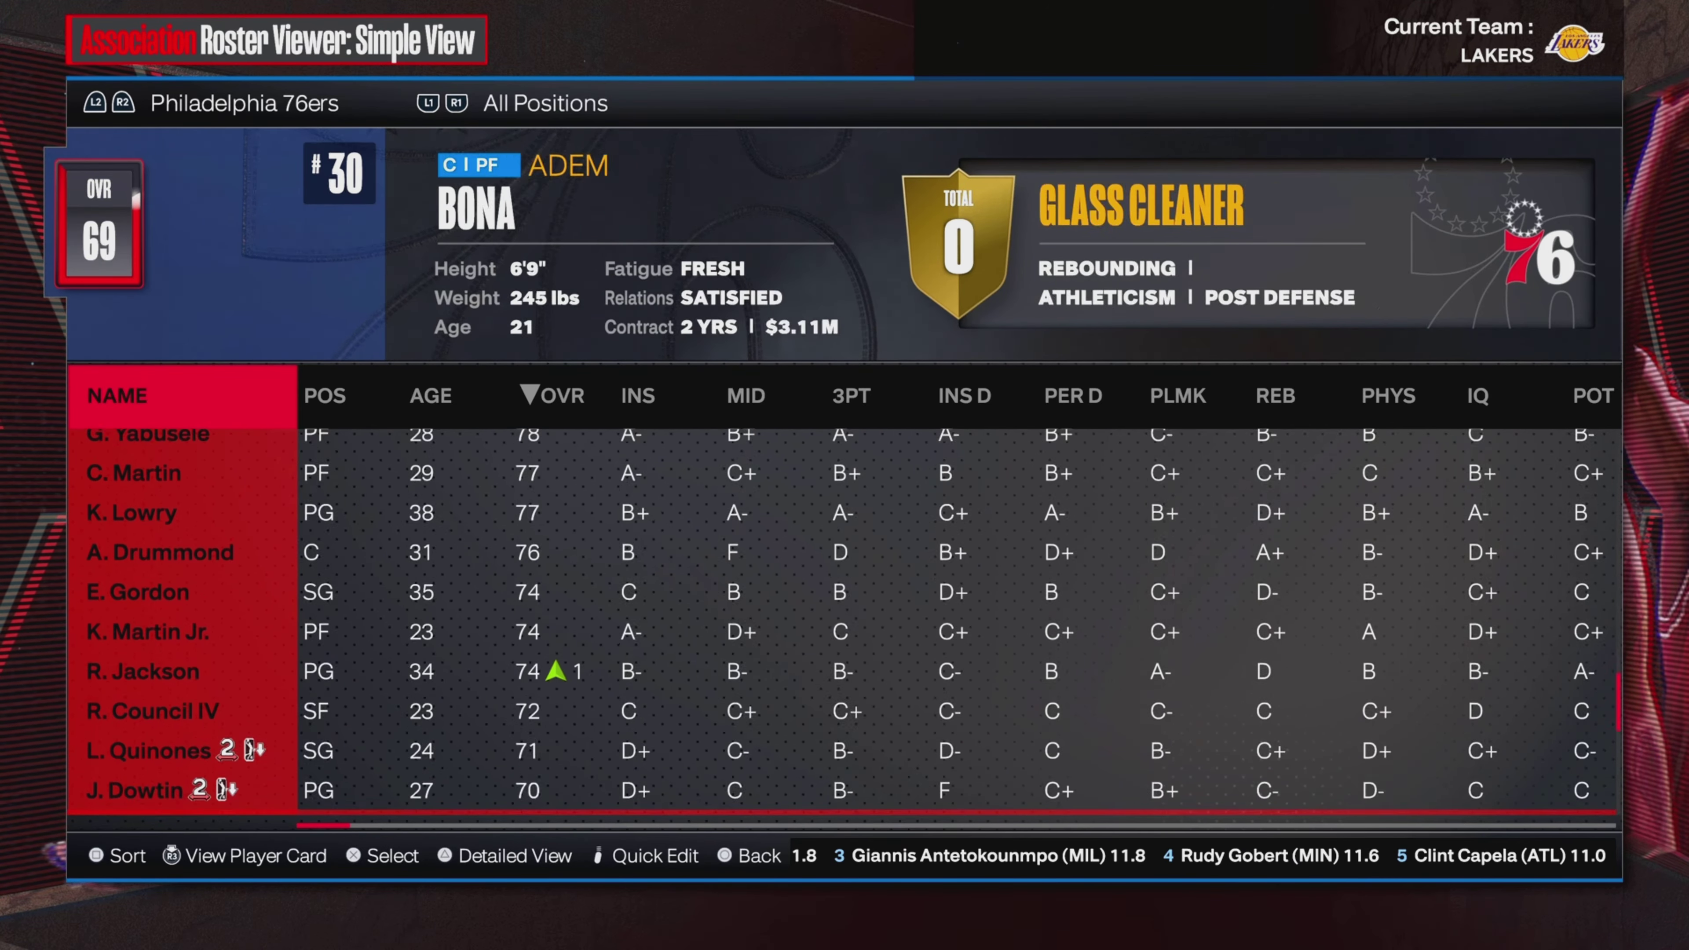
{"action": "key", "text": "Up"}
{"action": "key", "text": "Up"}
{"action": "key", "text": "Up"}
{"action": "key", "text": "Up"}
{"action": "key", "text": "Up"}
{"action": "key", "text": "Up"}
{"action": "key", "text": "Up"}
{"action": "key", "text": "Up"}
{"action": "key", "text": "Up"}
{"action": "key", "text": "Up"}
{"action": "key", "text": "Up"}
{"action": "key", "text": "Up"}
{"action": "key", "text": "Up"}
{"action": "key", "text": "Up"}
{"action": "key", "text": "Up"}
{"action": "key", "text": "Up"}
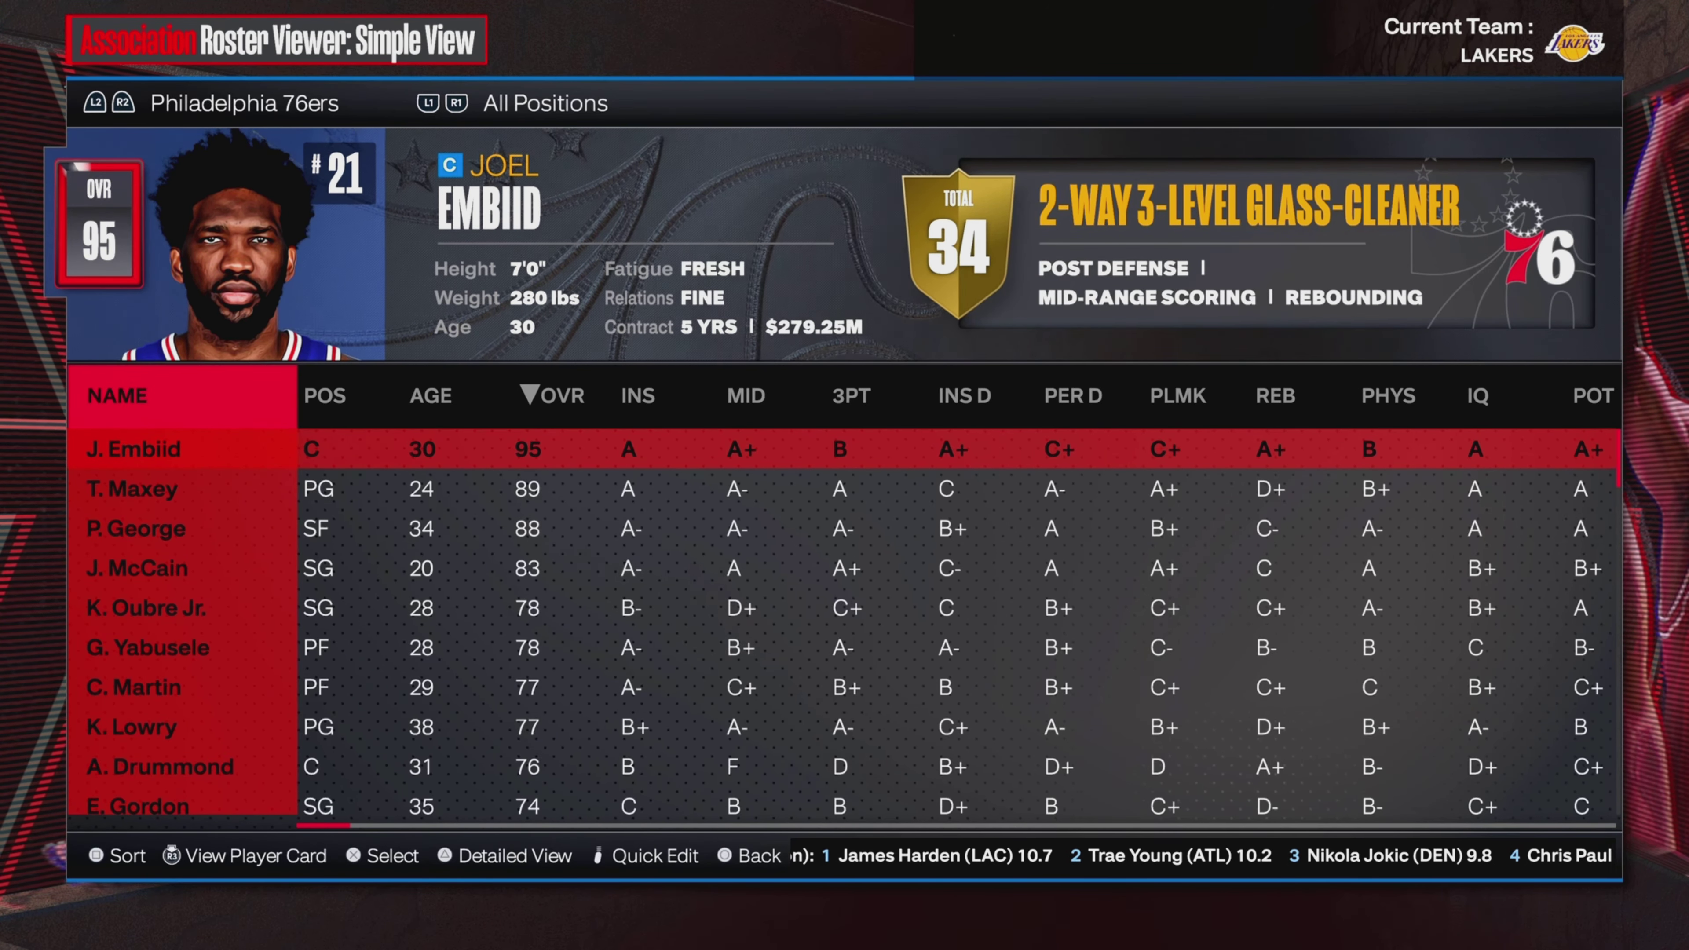
{"action": "key", "text": "e"}
{"action": "key", "text": "e"}
{"action": "key", "text": "e"}
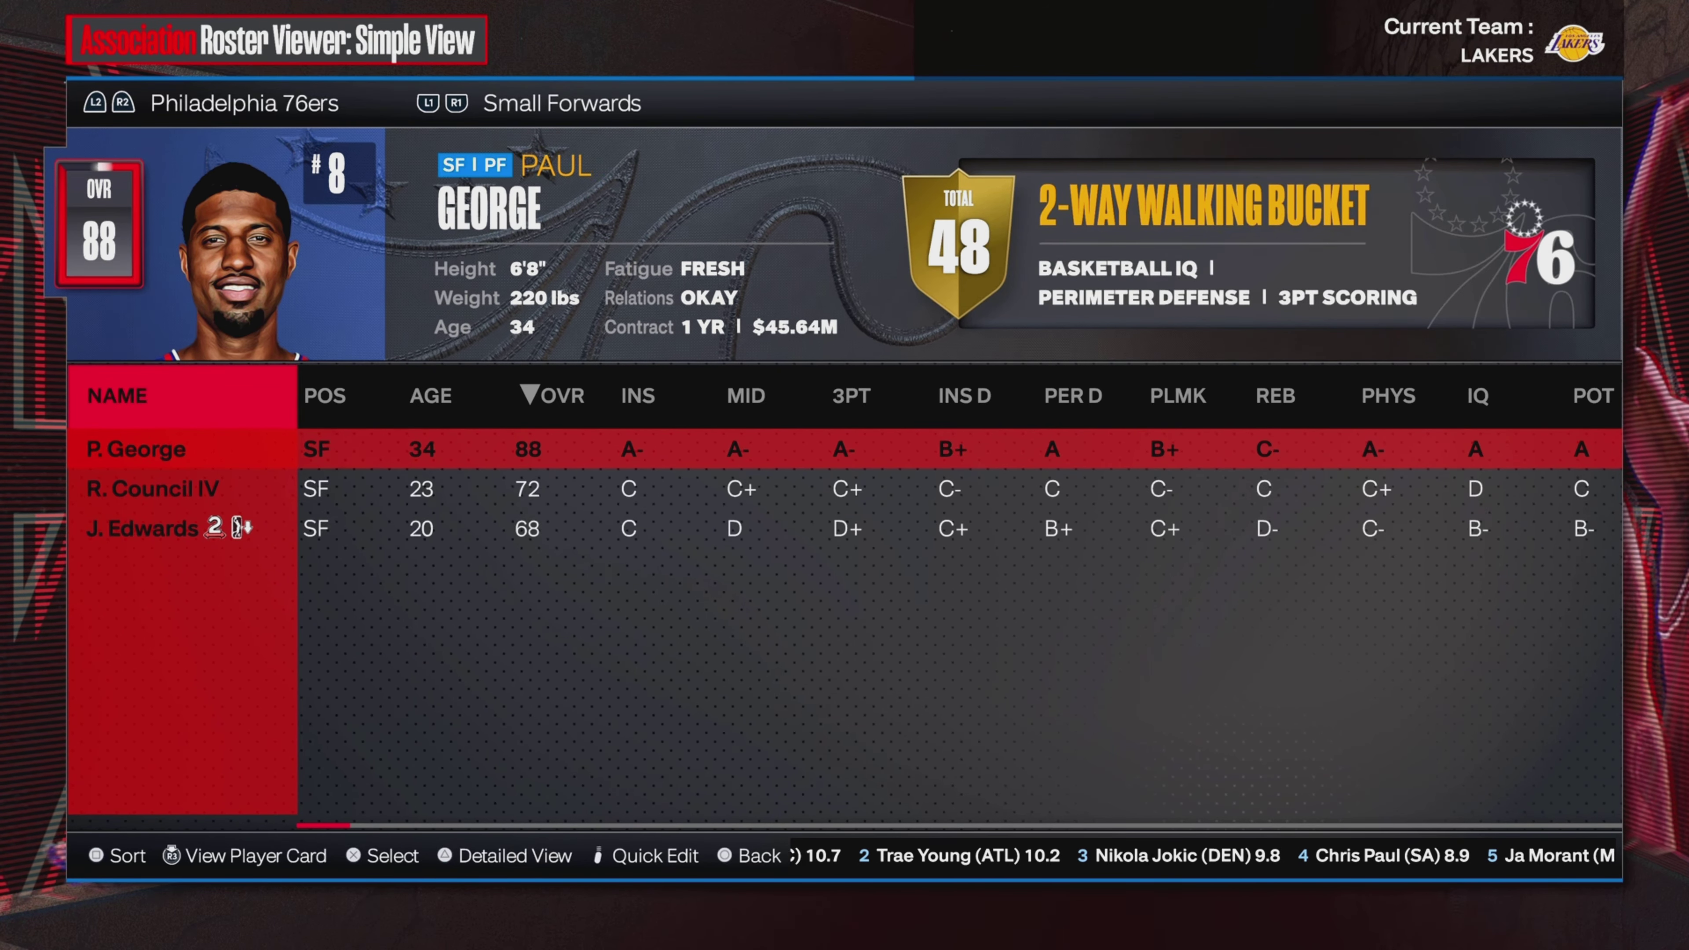
{"action": "key", "text": "q"}
{"action": "key", "text": "q"}
{"action": "key", "text": "q"}
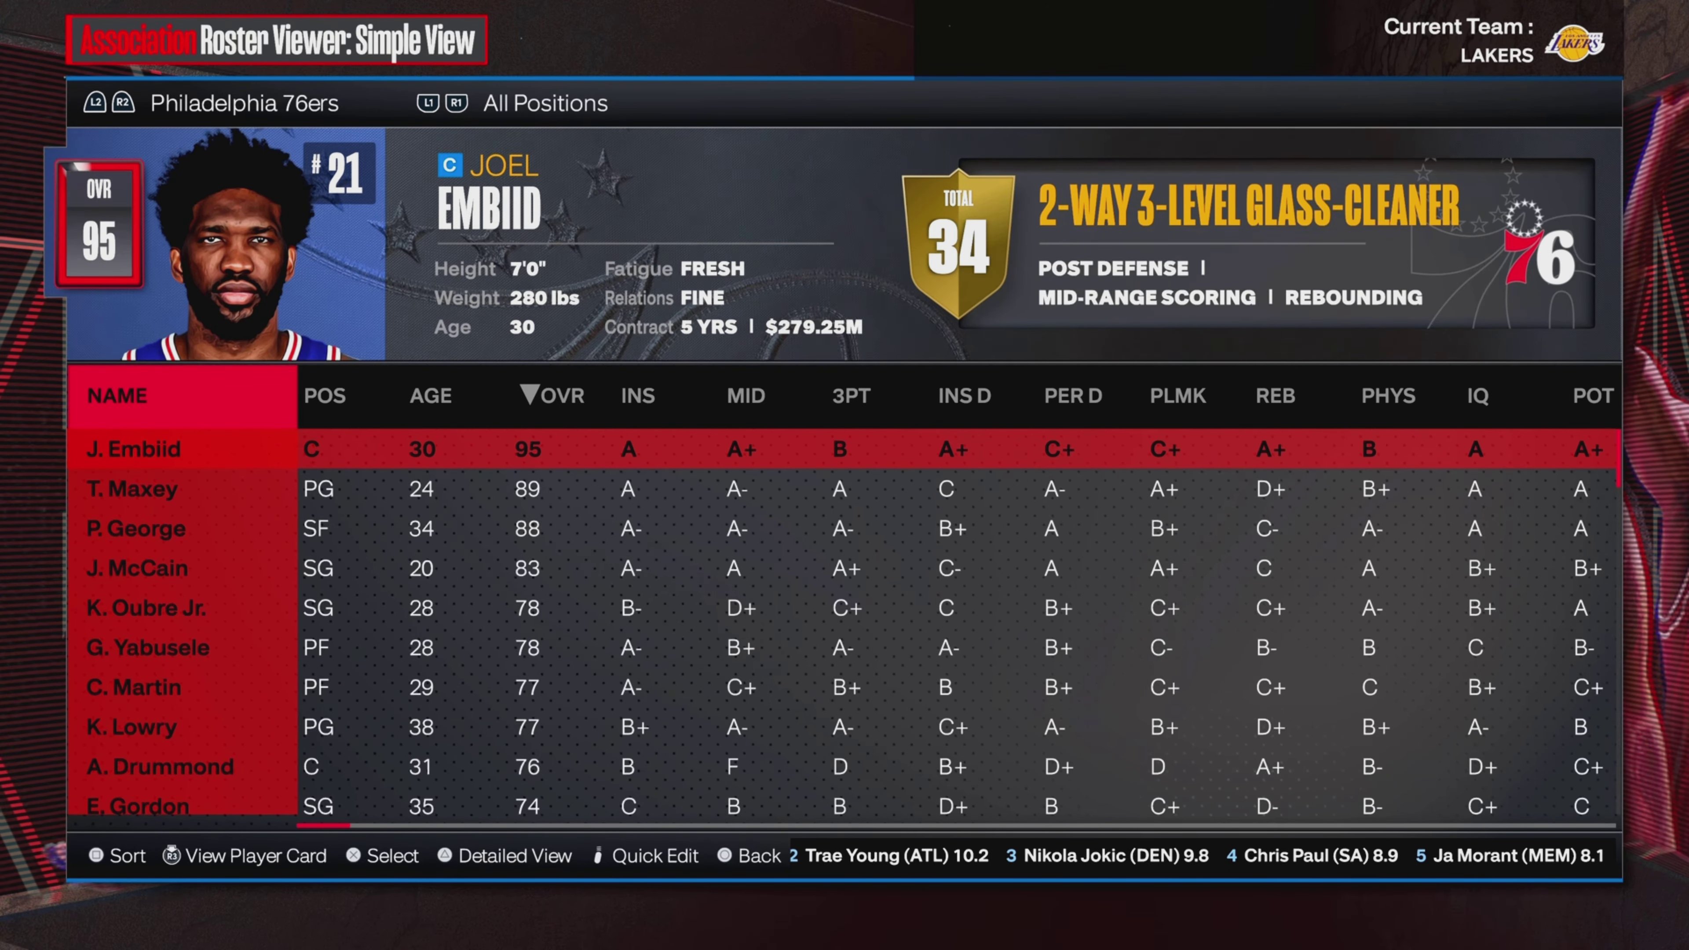
Cycle rosters through Bucks, Bulls, Jazz, Lakers, Nuggets, Pelicans, Pistons and Raptors to the Thunder
{"action": "key", "text": "c"}
{"action": "key", "text": "c"}
{"action": "key", "text": "c"}
{"action": "key", "text": "c"}
{"action": "key", "text": "c"}
{"action": "key", "text": "c"}
{"action": "key", "text": "c"}
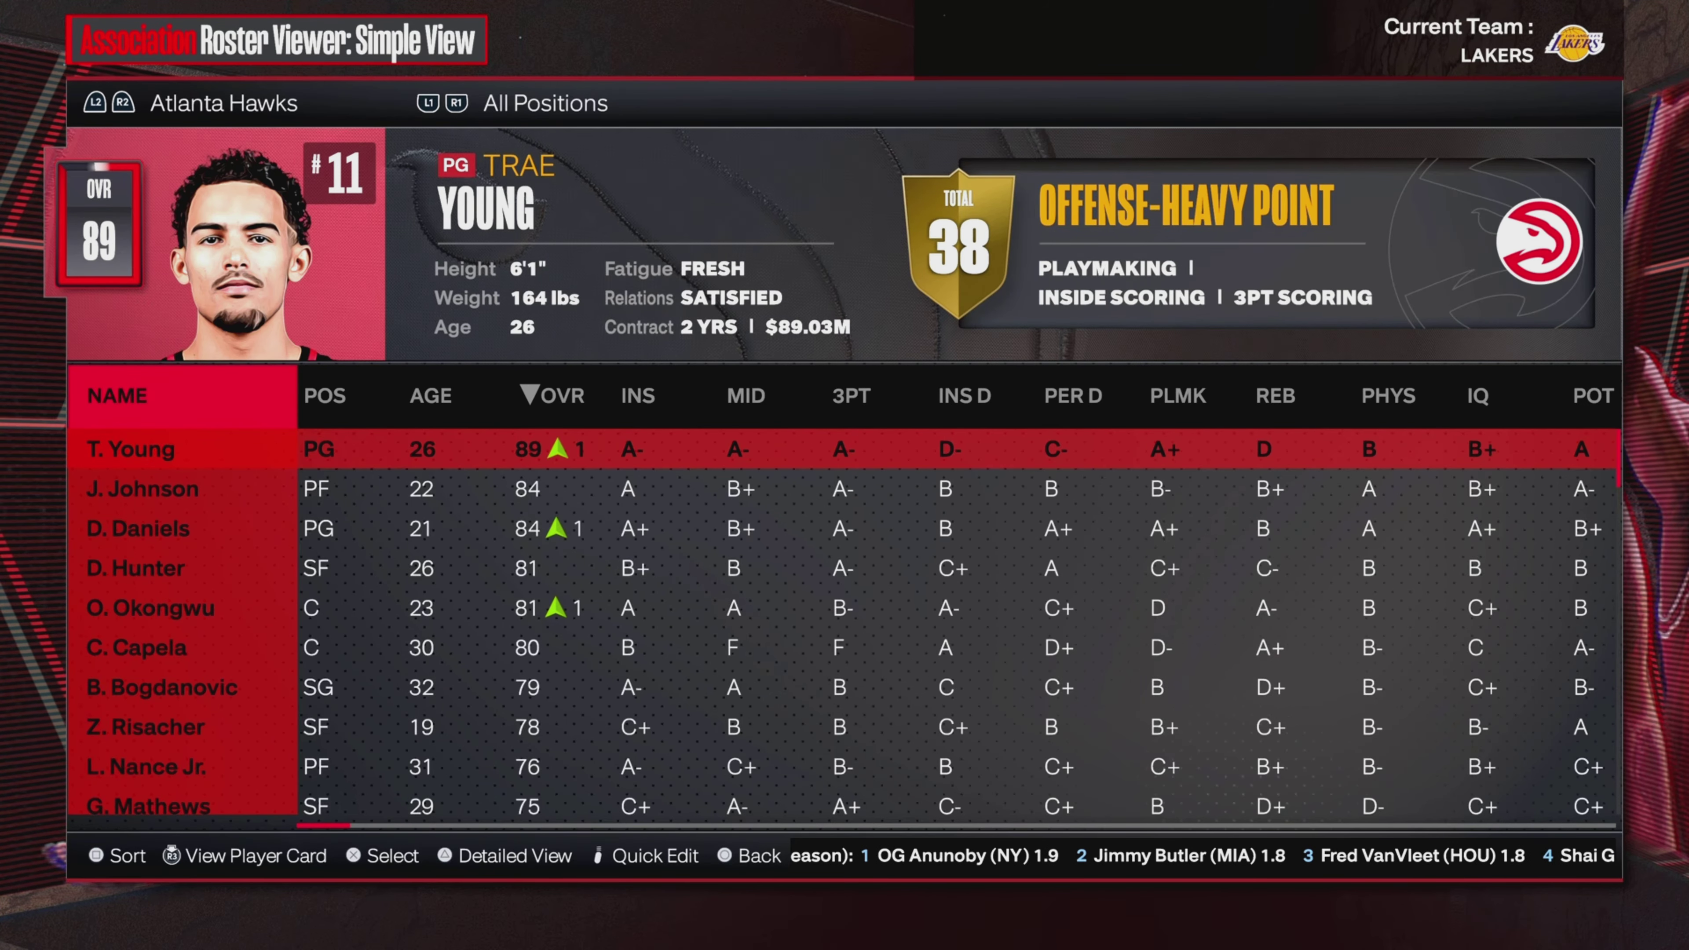
{"action": "key", "text": "c"}
{"action": "key", "text": "c"}
{"action": "key", "text": "c"}
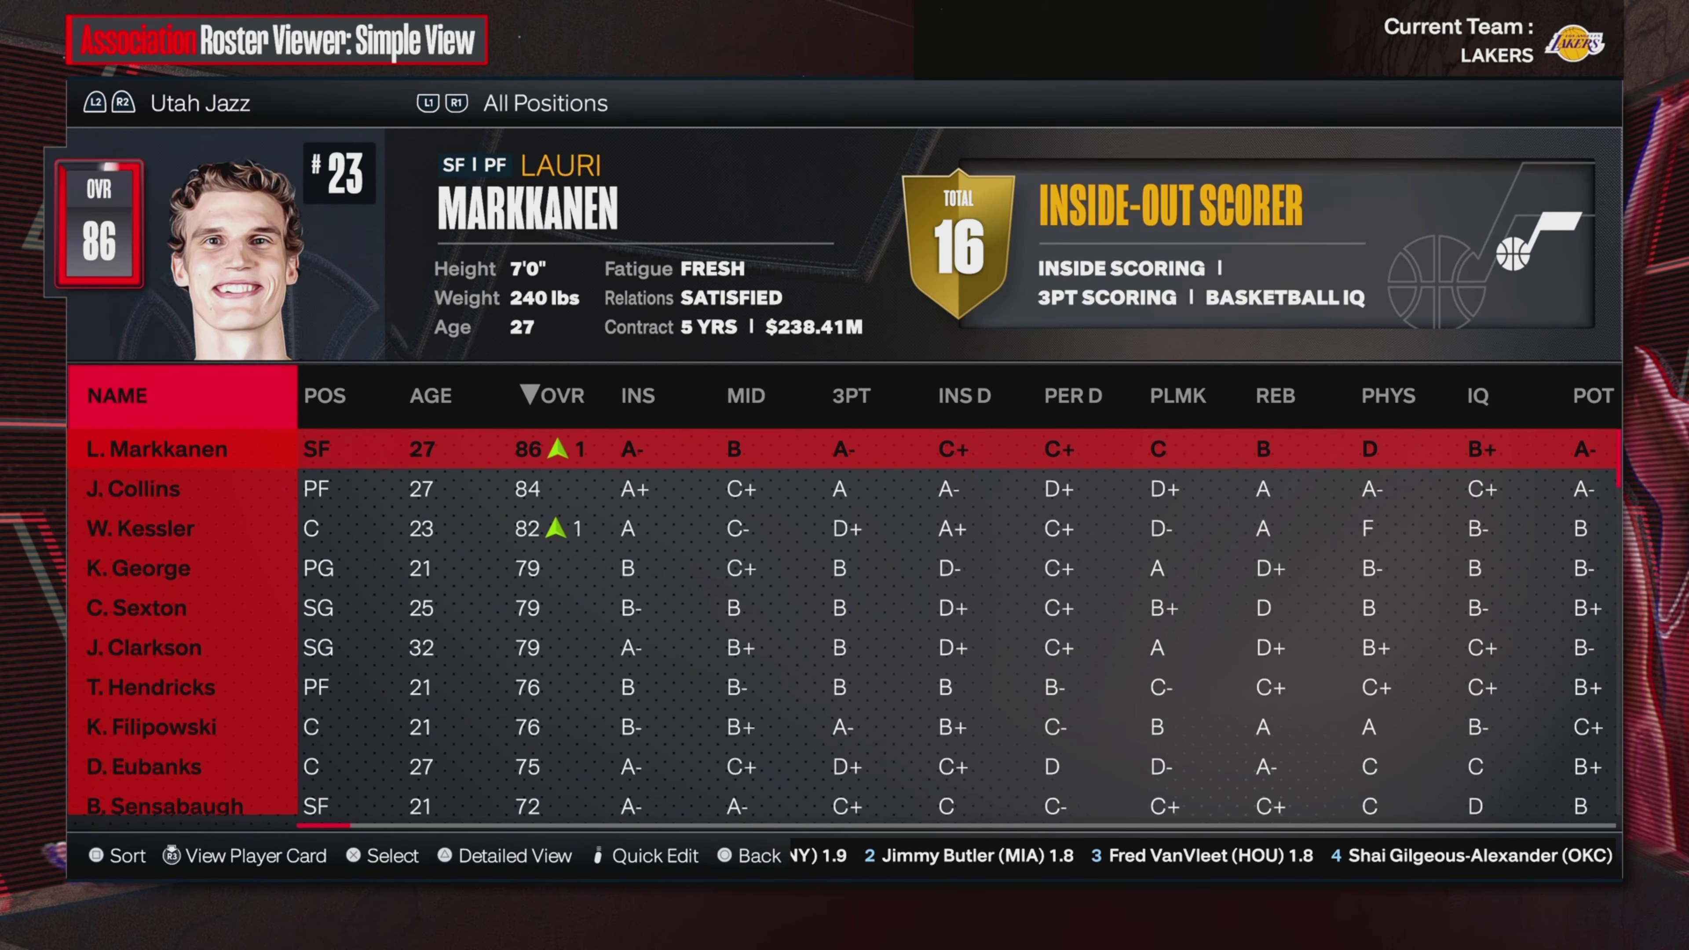
{"action": "key", "text": "c"}
{"action": "key", "text": "c"}
{"action": "key", "text": "c"}
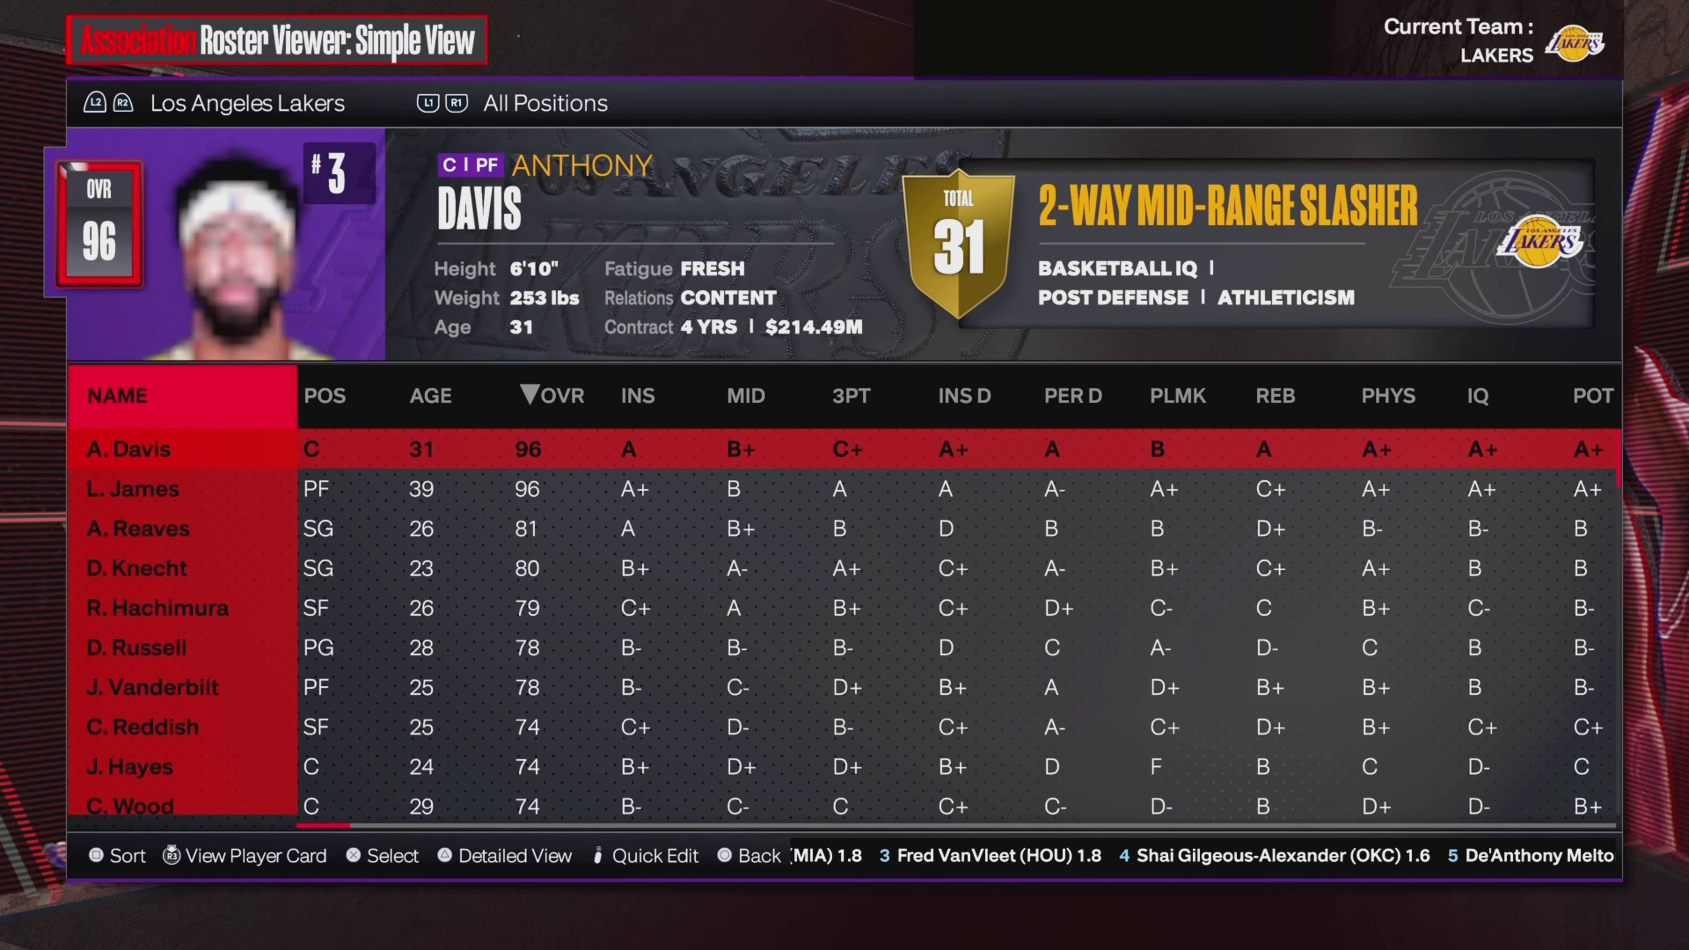
{"action": "key", "text": "c"}
{"action": "key", "text": "c"}
{"action": "key", "text": "c"}
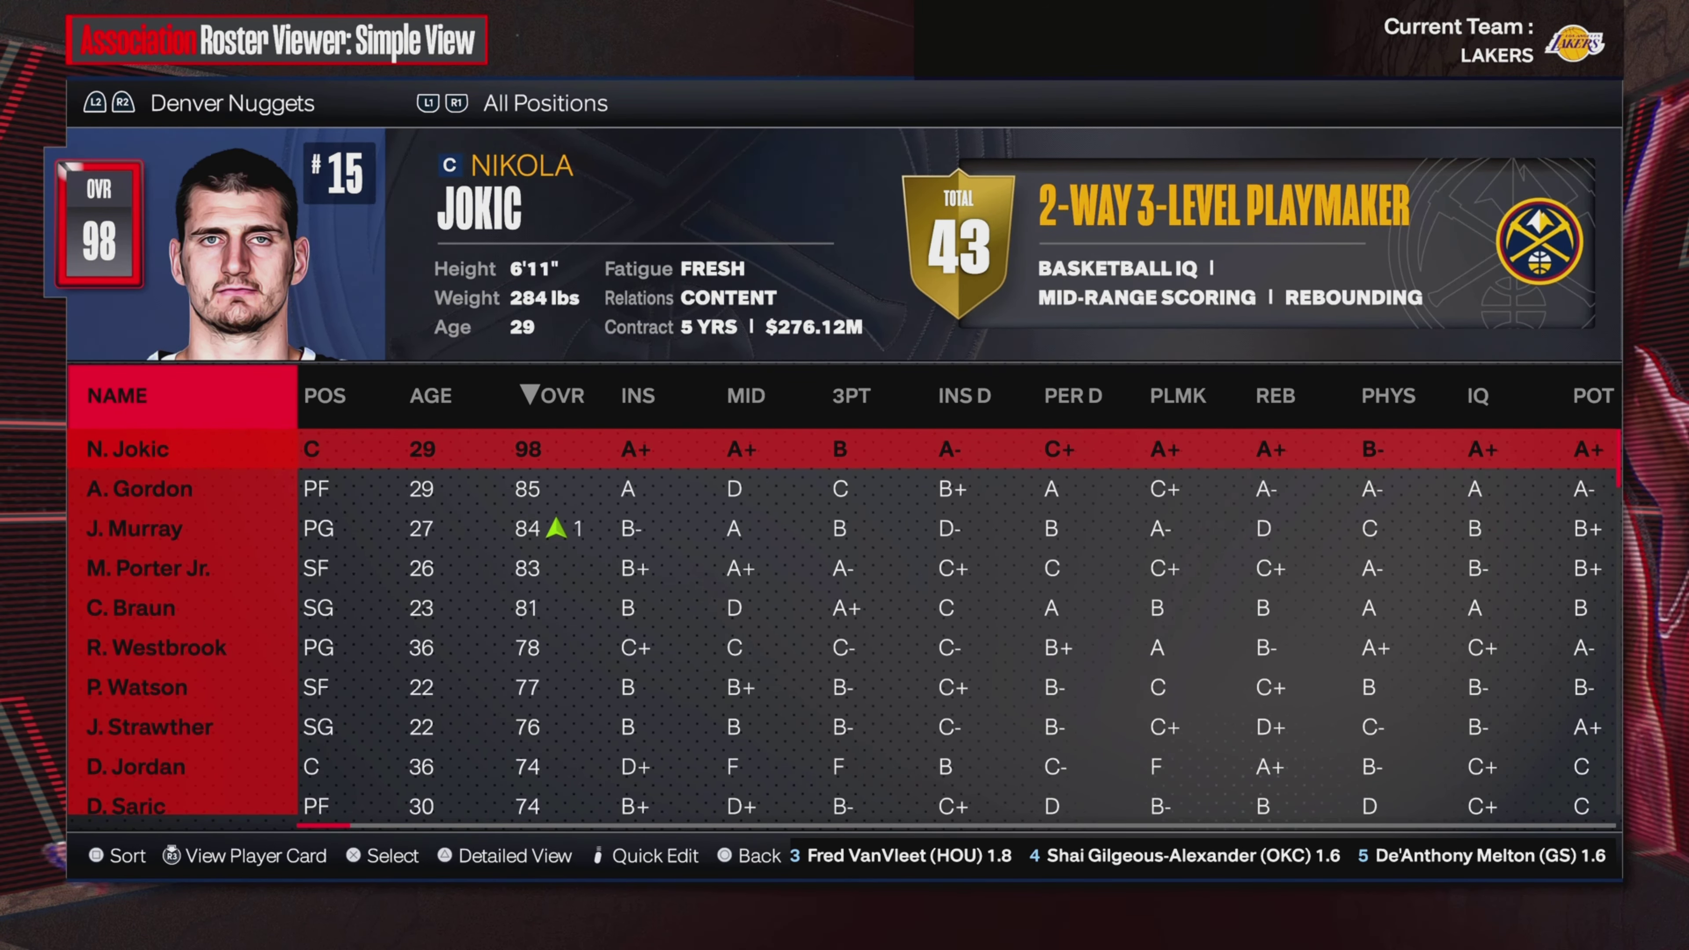
{"action": "key", "text": "c"}
{"action": "key", "text": "c"}
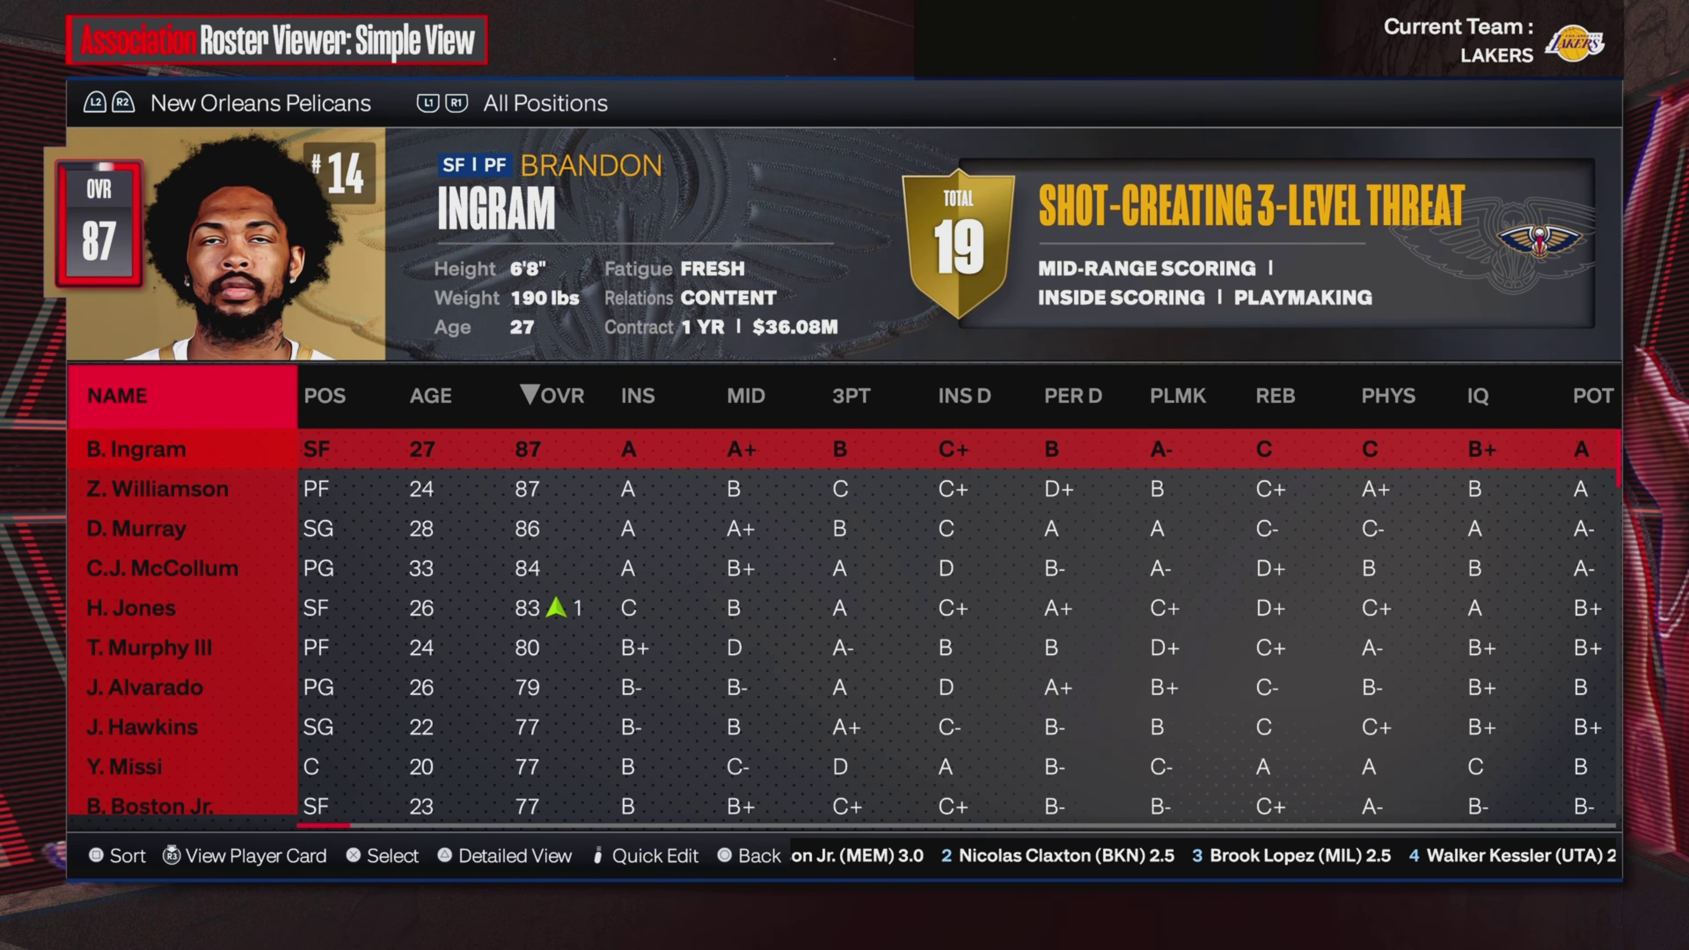
{"action": "key", "text": "c"}
{"action": "key", "text": "c"}
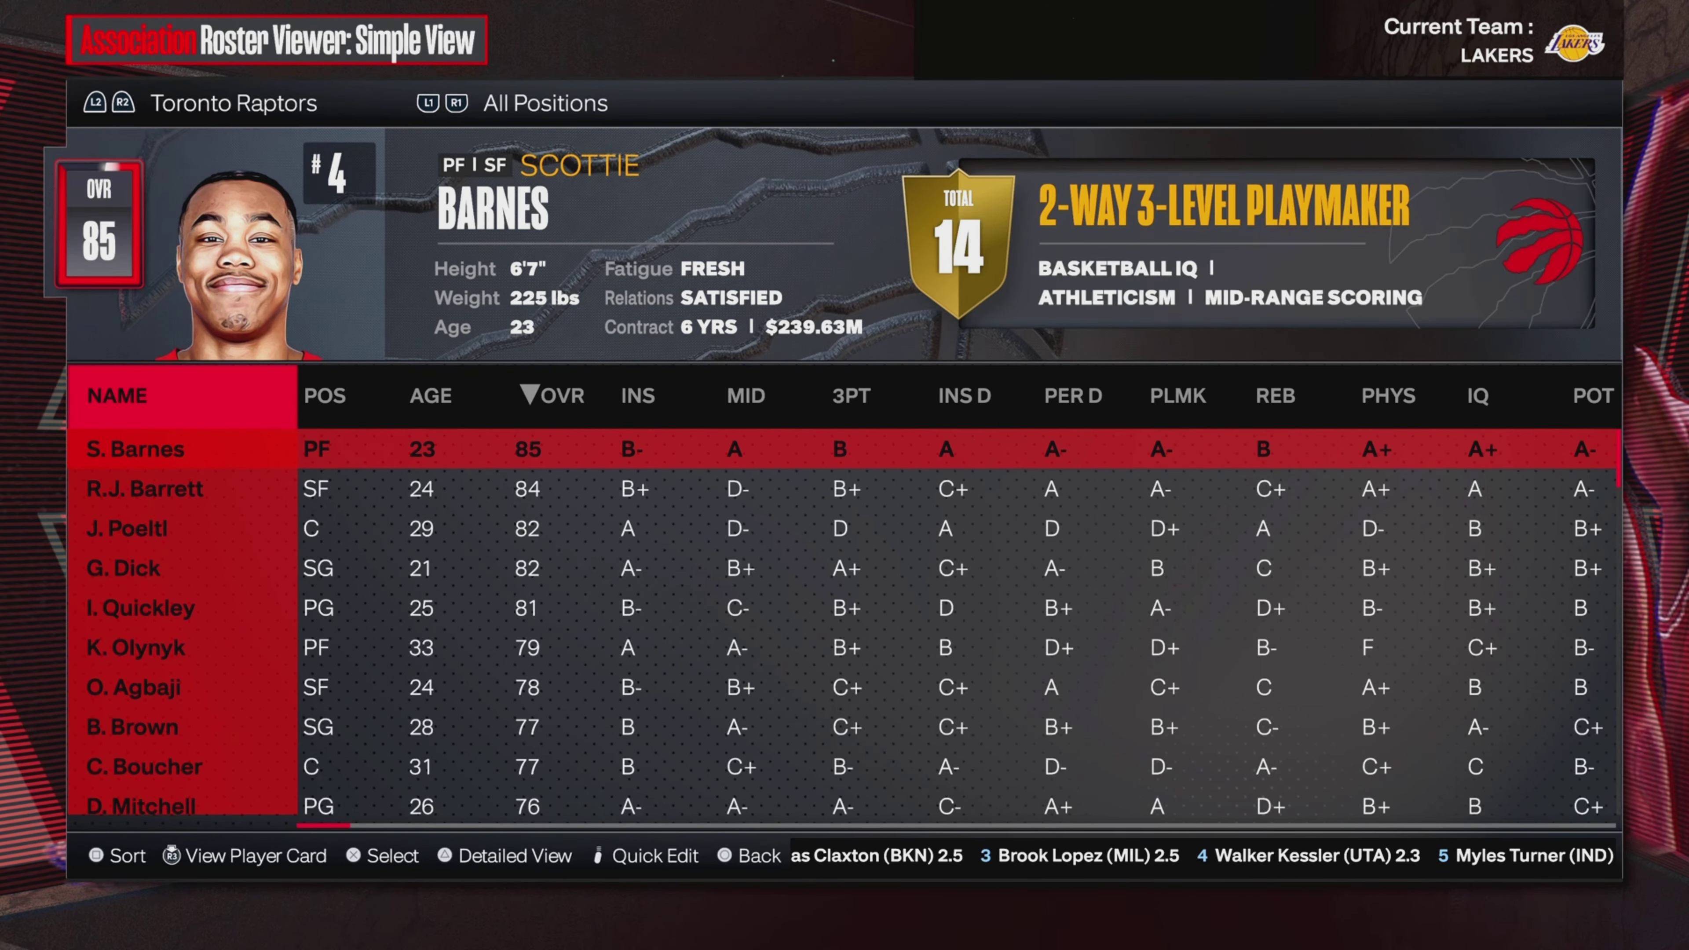
{"action": "key", "text": "c"}
{"action": "key", "text": "c"}
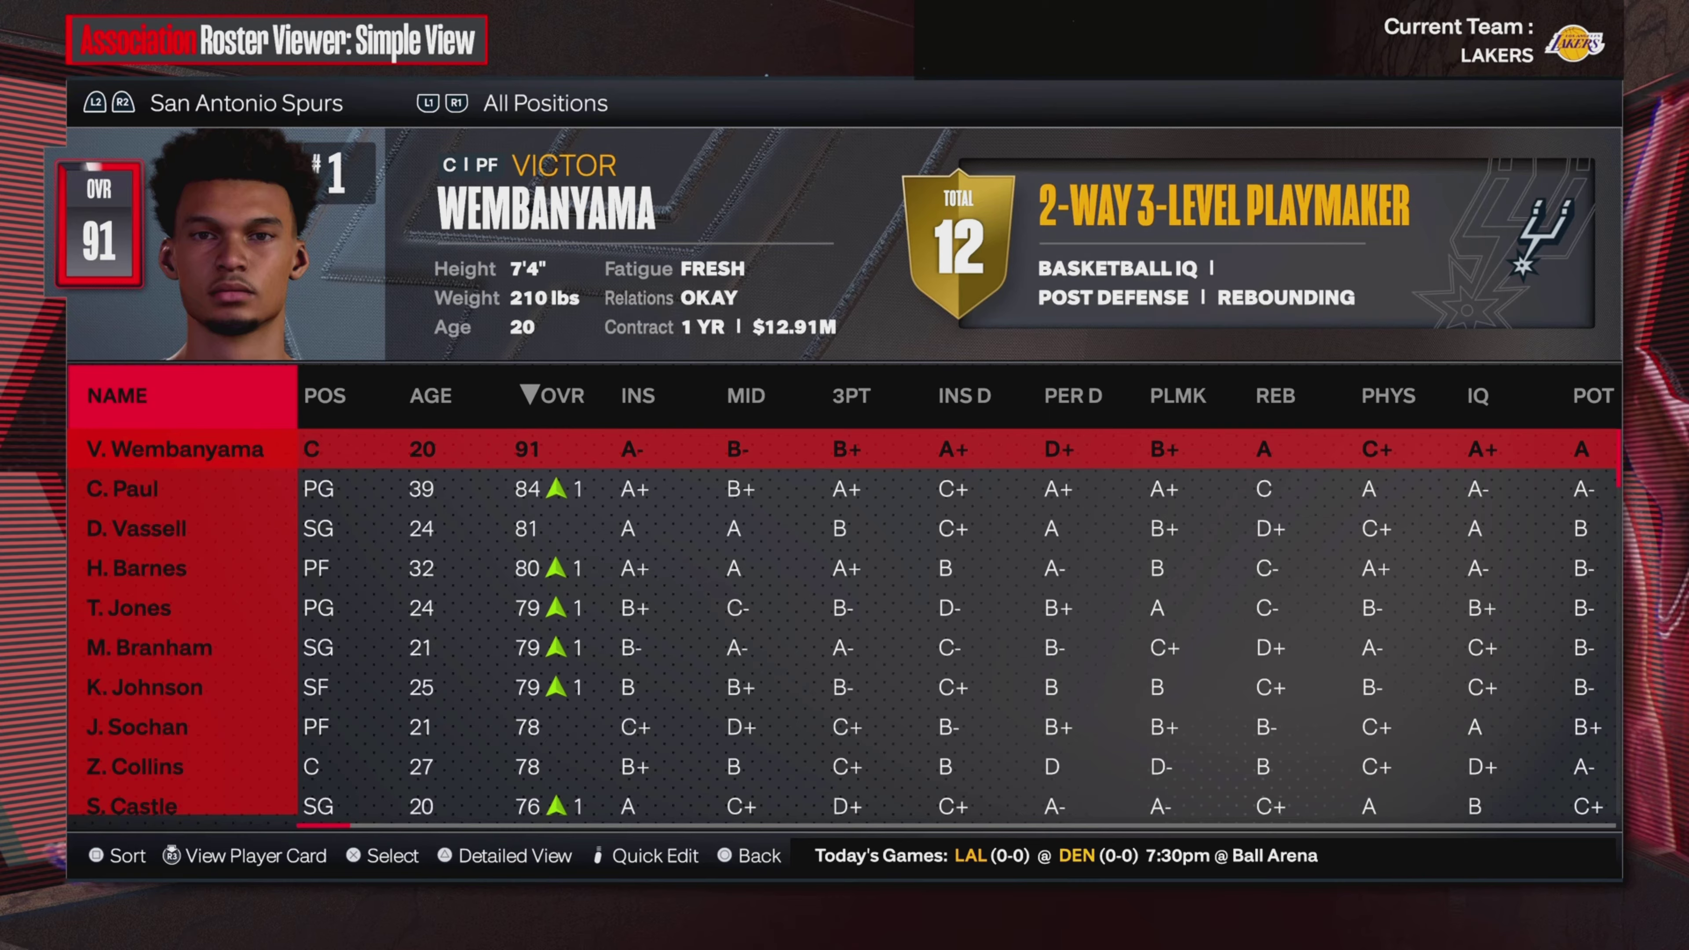
{"action": "key", "text": "c"}
{"action": "key", "text": "c"}
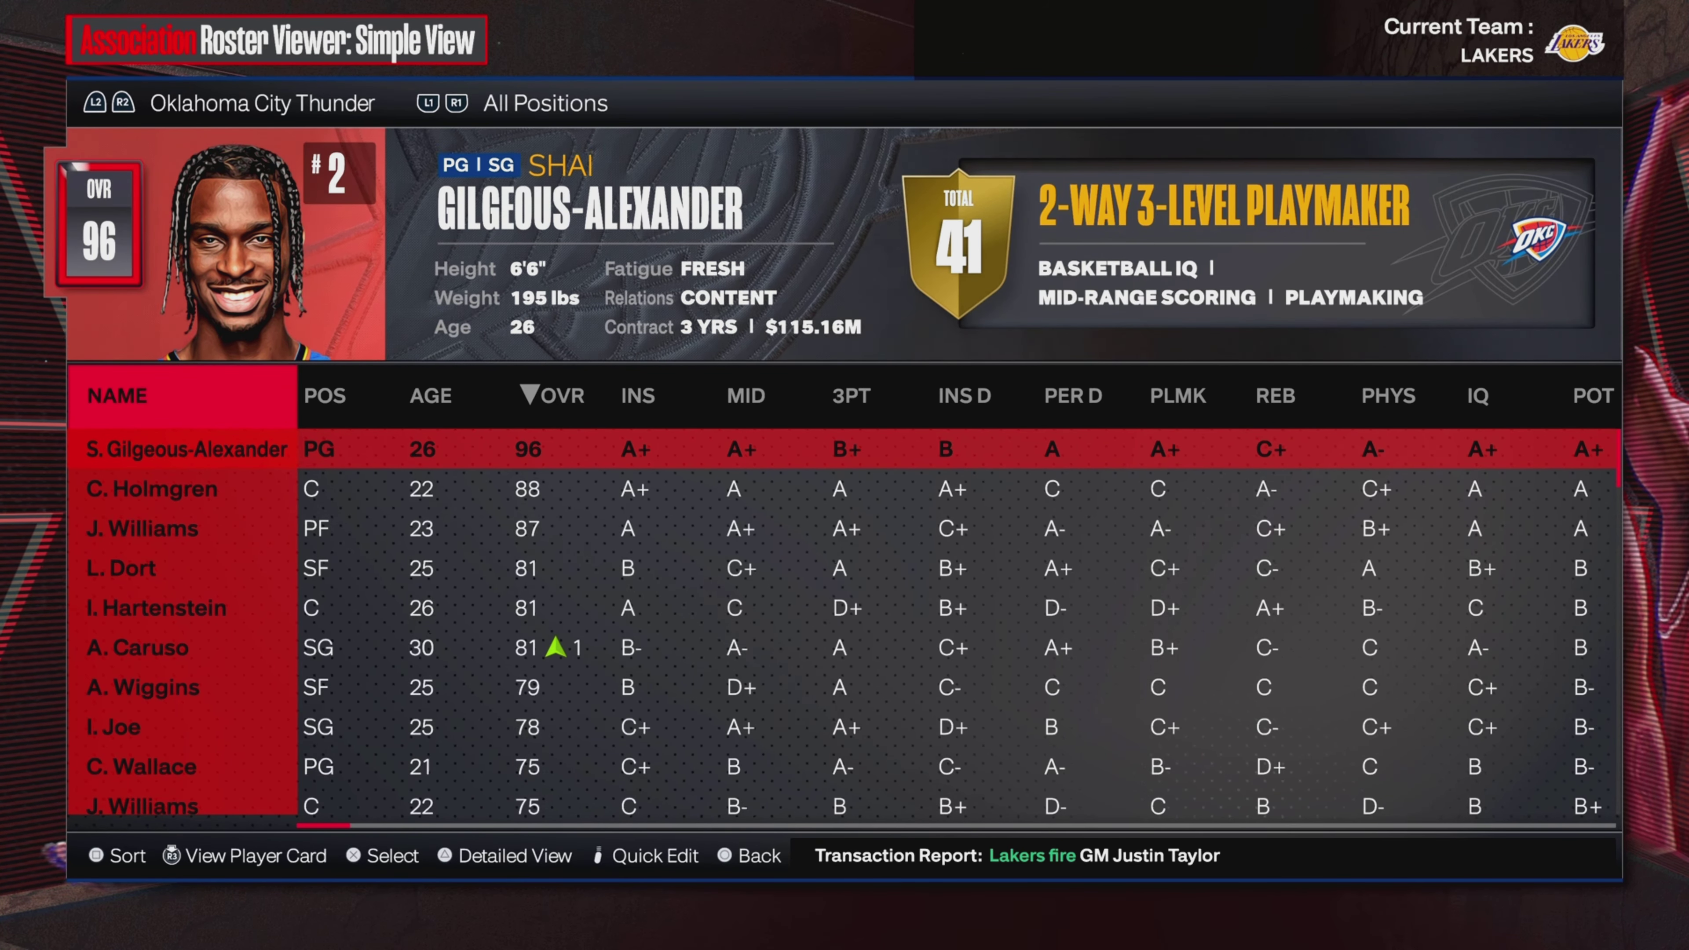
Leave the Roster Viewer and return to the Lakers regular-season calendar
{"action": "key", "text": "Escape"}
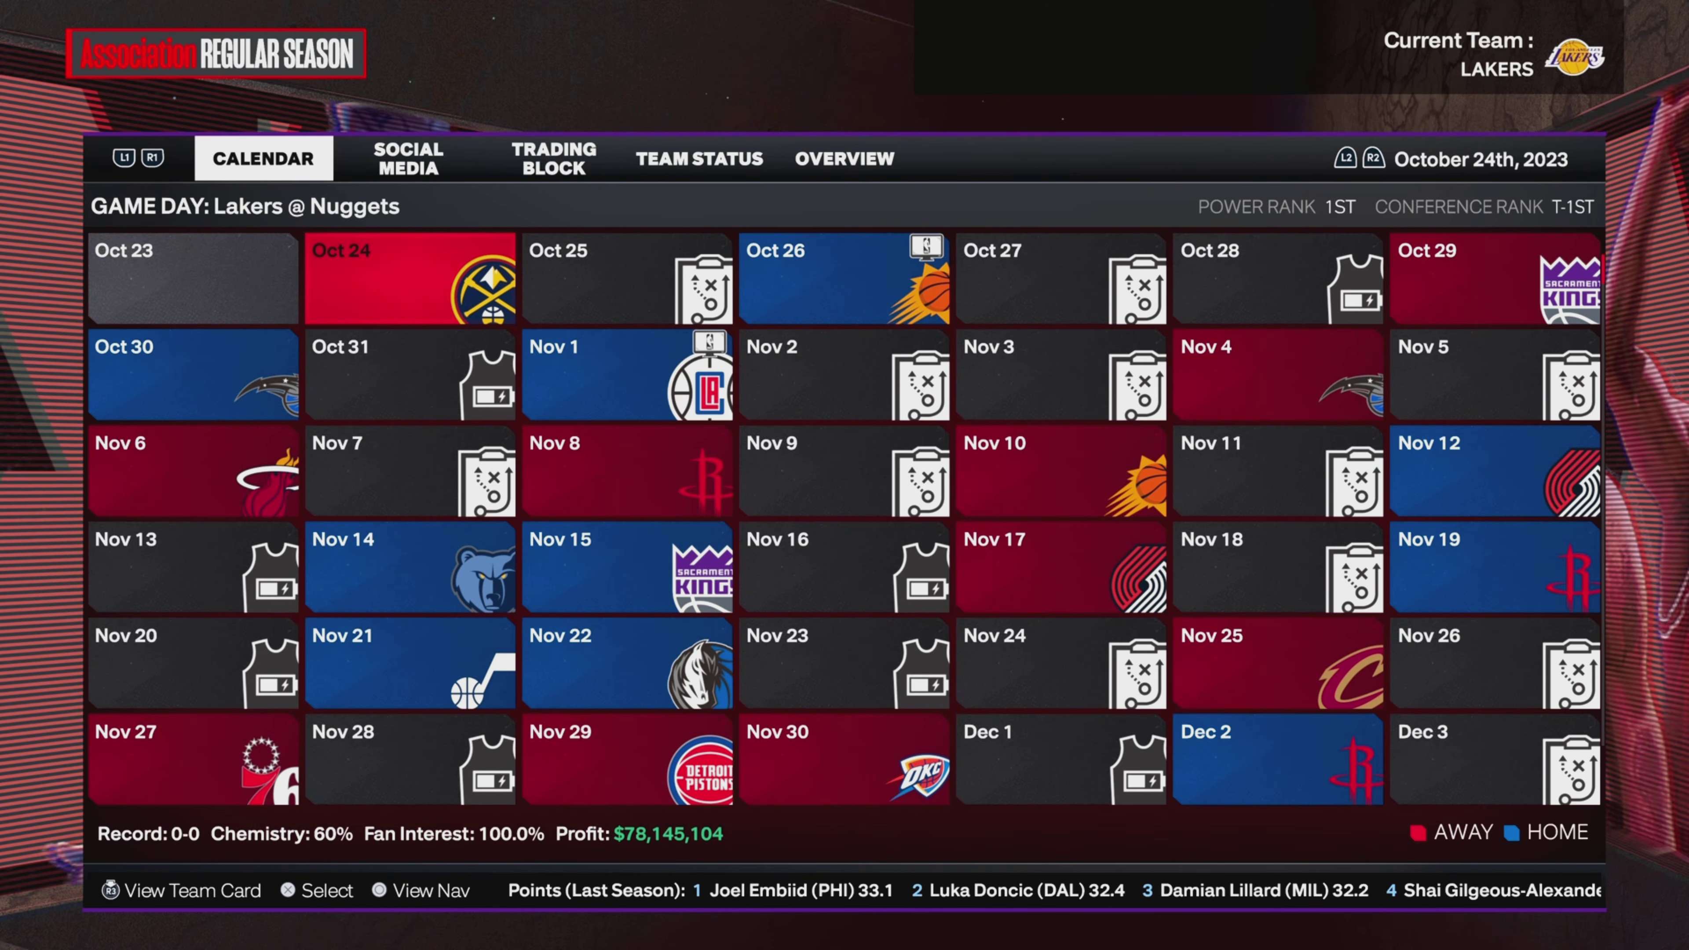